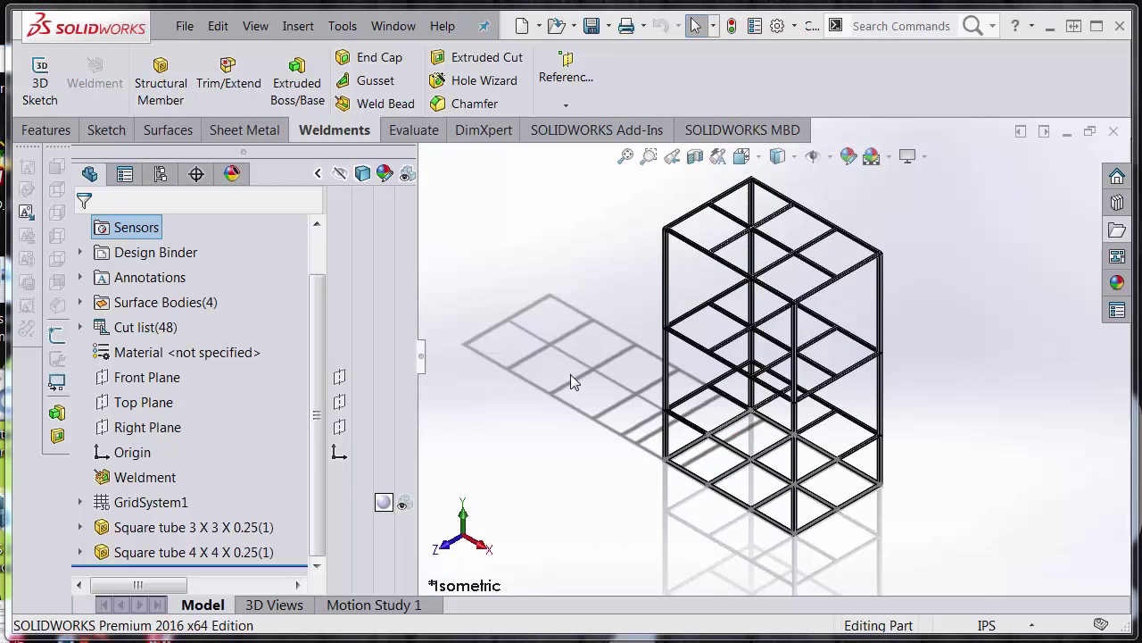
# Step: Orbit the previous weldment frame, clear a stray edge selection, and return it to isometric view
pyautogui.moveTo(665, 350)
pyautogui.mouseDown(button='middle')
pyautogui.moveTo(629, 292)
pyautogui.moveTo(719, 277)
pyautogui.moveTo(818, 390)
pyautogui.moveTo(647, 241)
pyautogui.moveTo(505, 401)
pyautogui.mouseUp(button='middle')
pyautogui.click(665, 427)
pyautogui.click(625, 448)
pyautogui.hotkey('ctrl', '7')
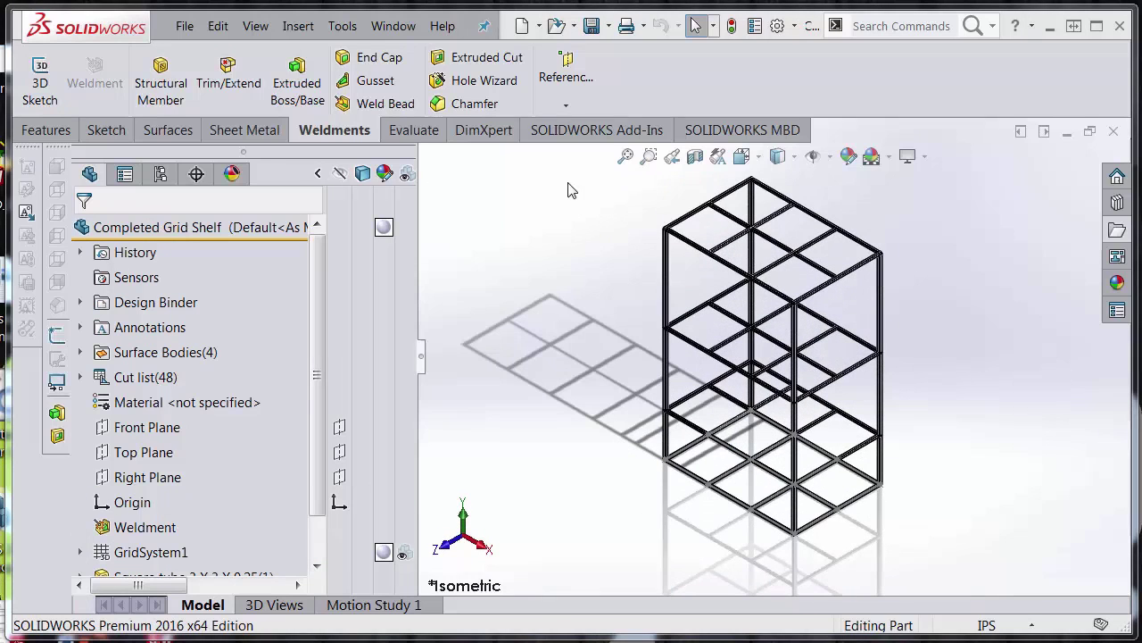
# Step: Create new part Part4 and start a Grid System, opening its layout sketch on the Top plane
pyautogui.click(522, 27)
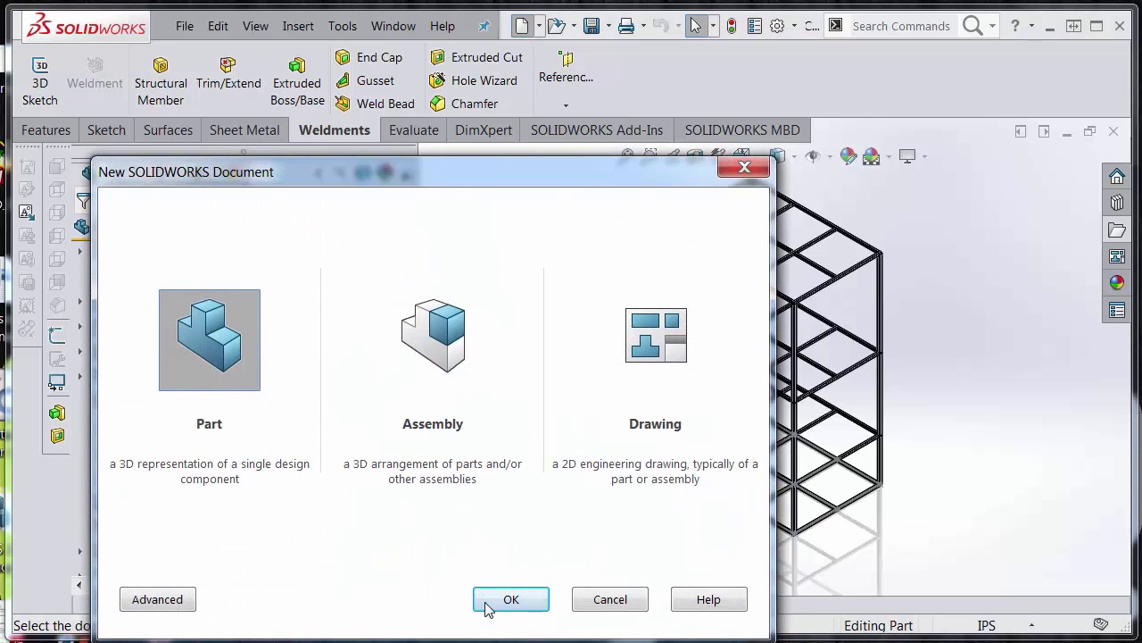
pyautogui.click(508, 599)
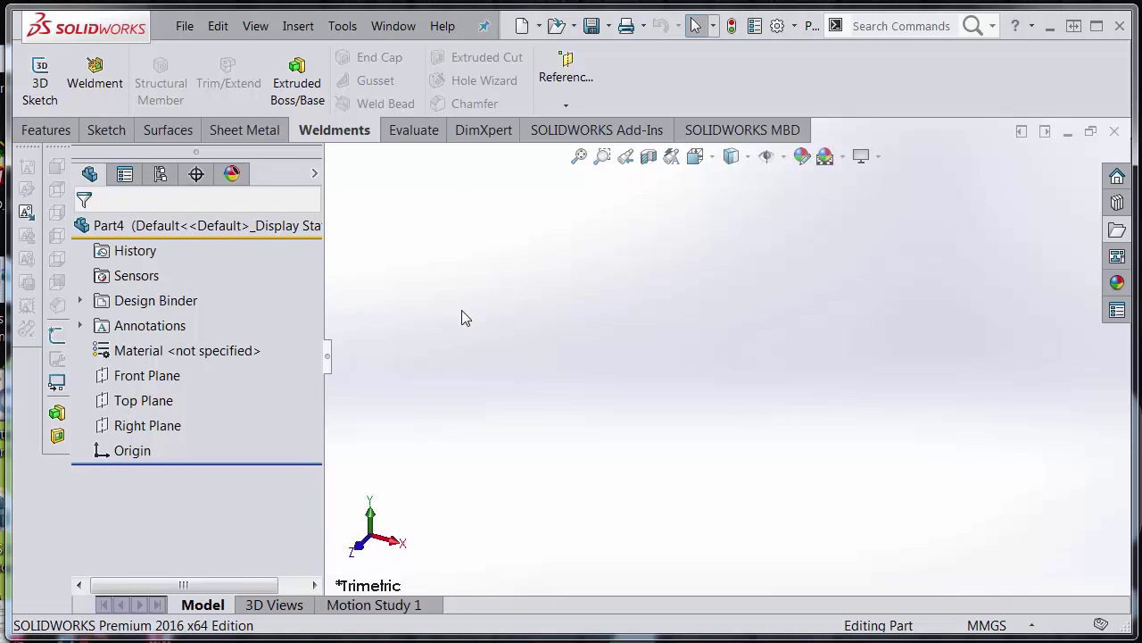
pyautogui.click(298, 26)
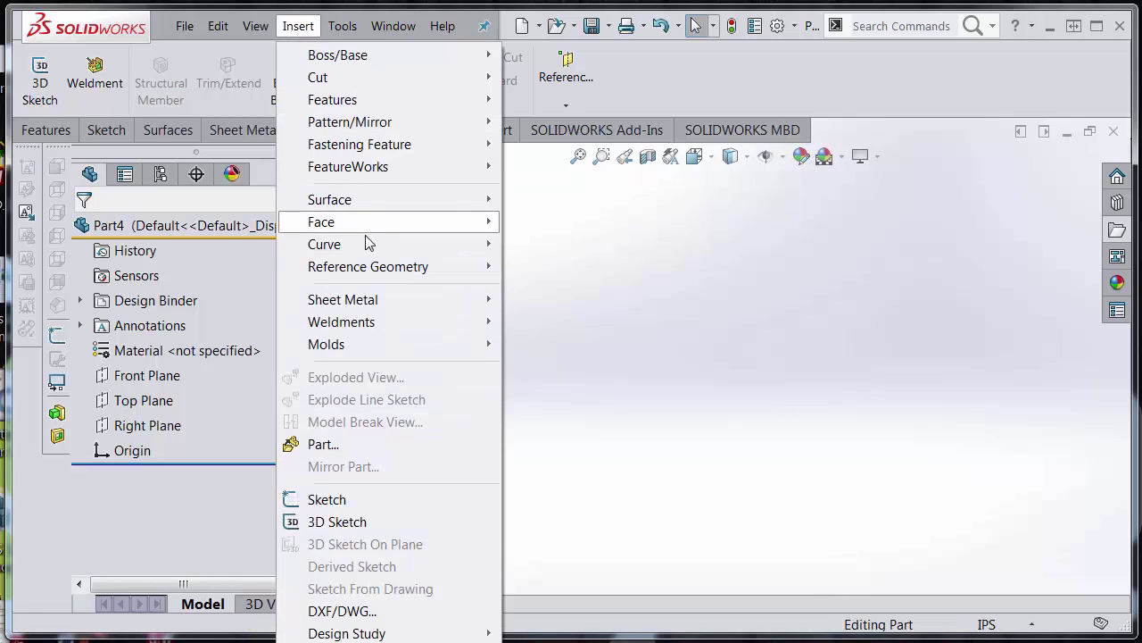
pyautogui.moveTo(374, 251)
pyautogui.moveTo(397, 266)
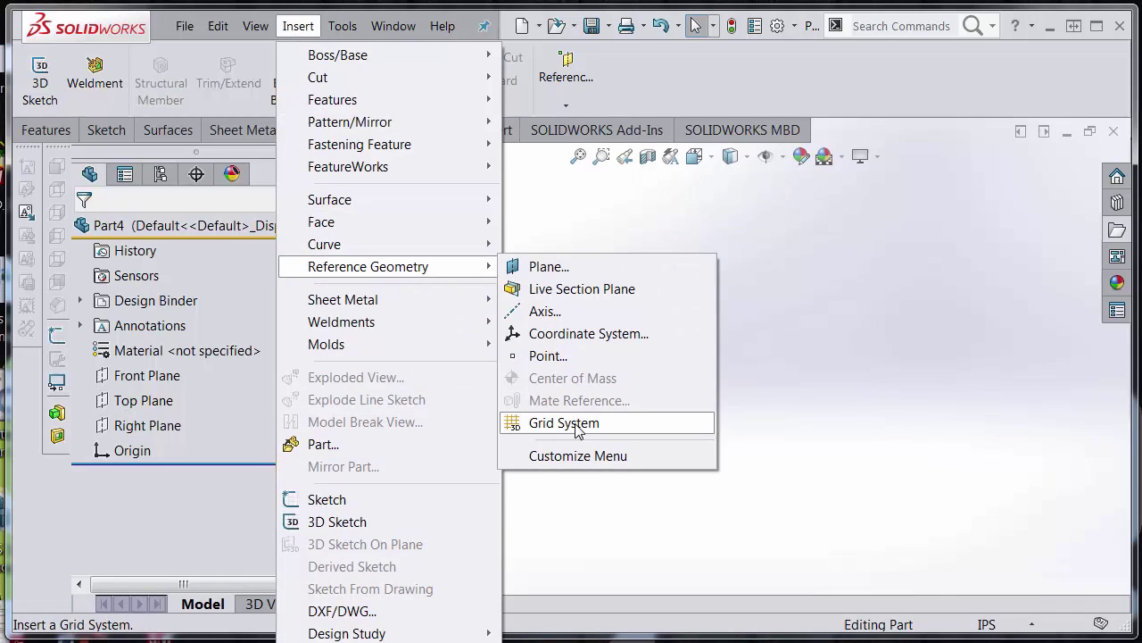
pyautogui.click(577, 425)
# Step: Draw a corner rectangle starting at the origin
pyautogui.click(180, 79)
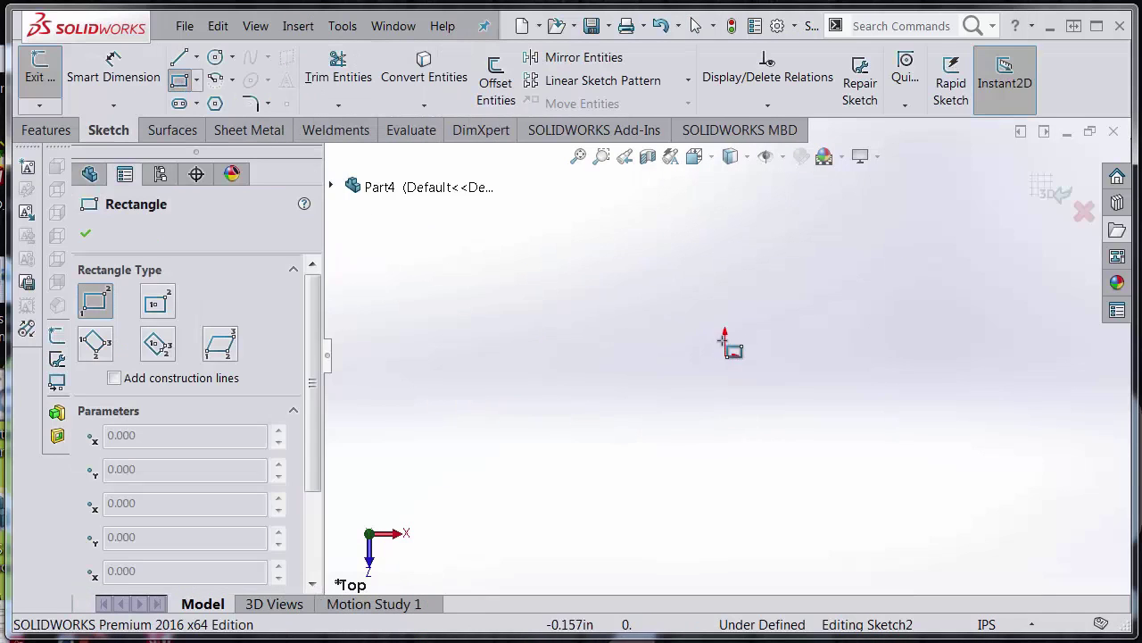
pyautogui.click(726, 355)
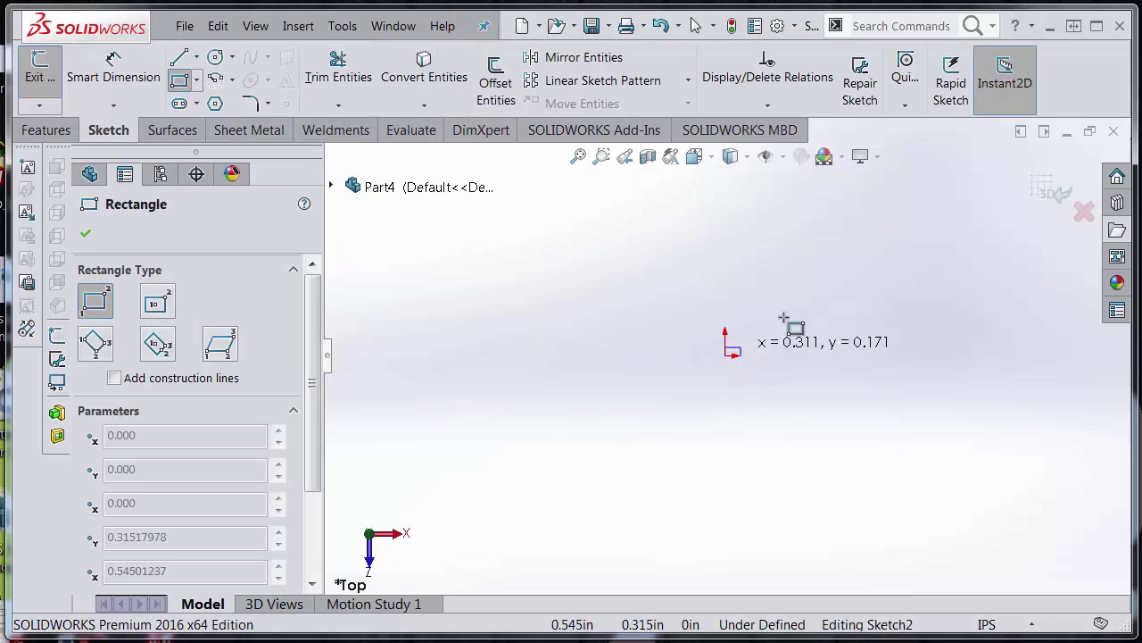
pyautogui.click(985, 197)
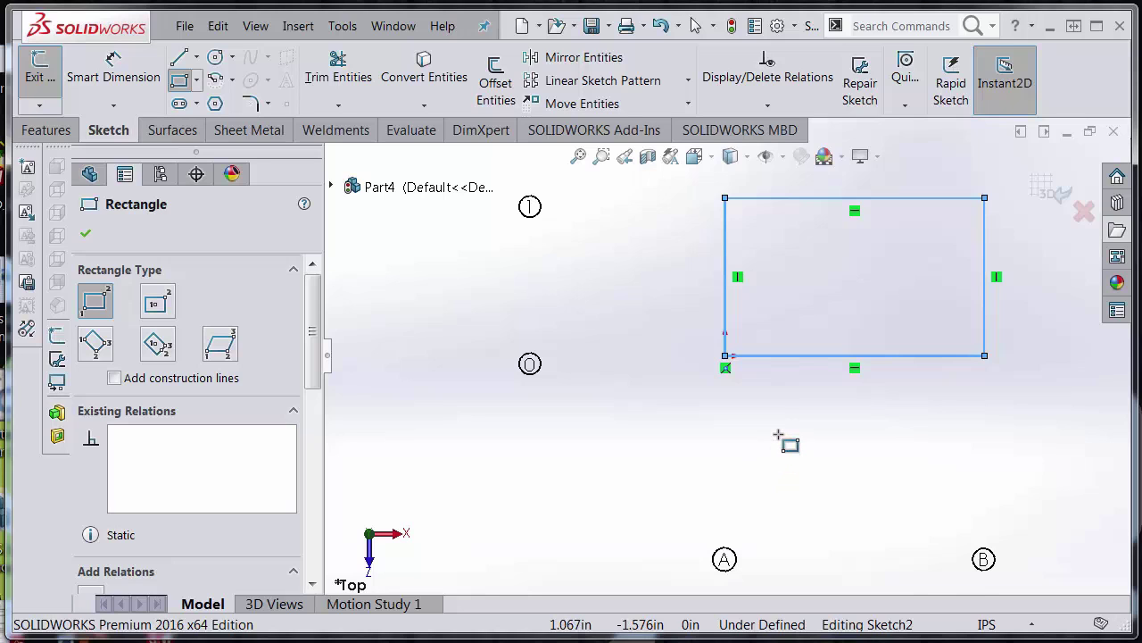
# Step: Dimension the rectangle 180 wide and 120 tall, fully defining the sketch
pyautogui.moveTo(777, 441); pyautogui.dragTo(806, 375, button='right')
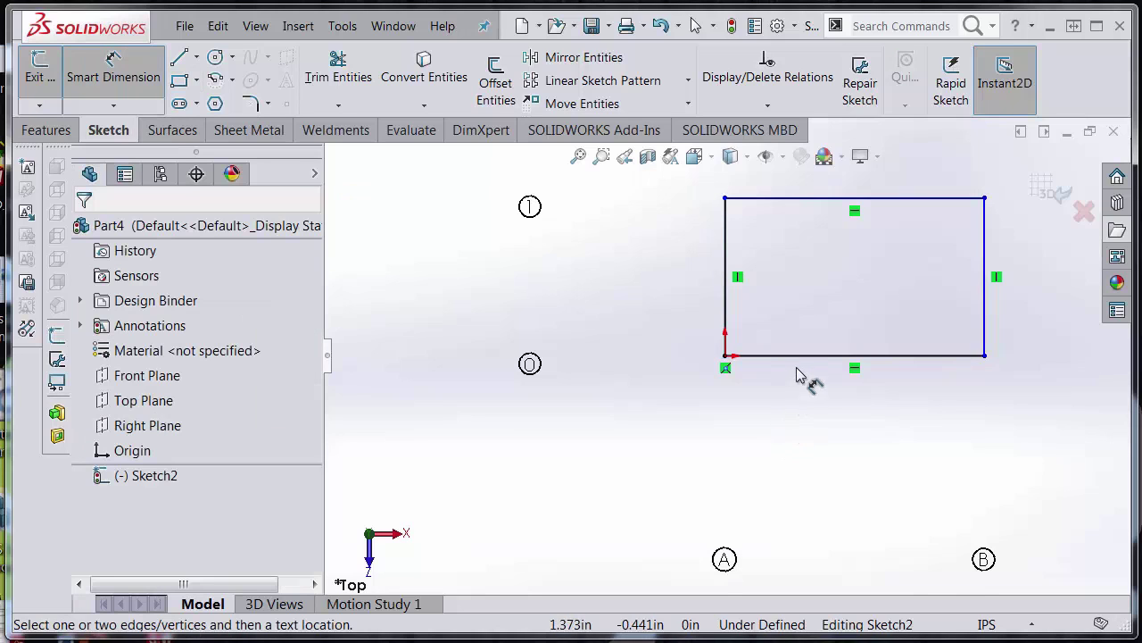
pyautogui.click(820, 356)
pyautogui.click(852, 492)
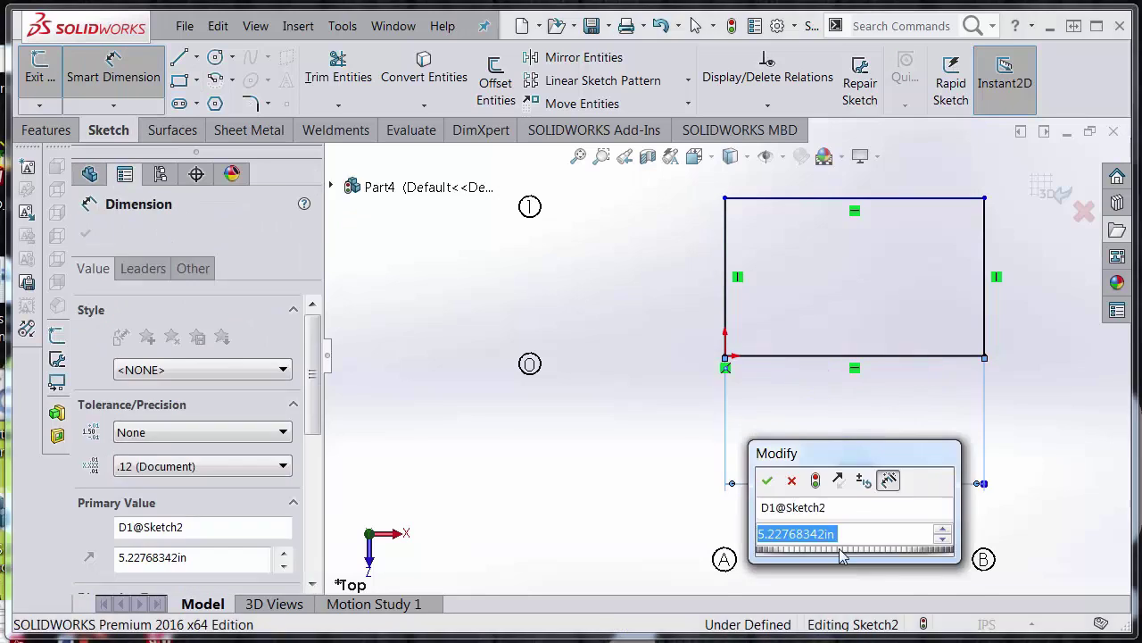
pyautogui.write('180')
pyautogui.press('Return')
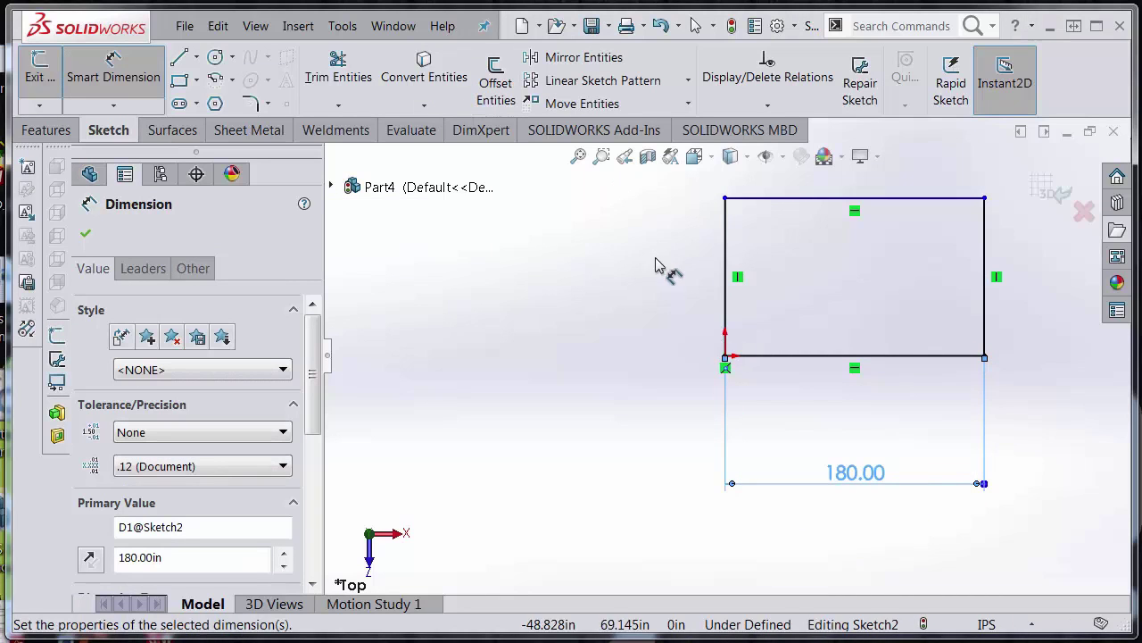
pyautogui.click(727, 308)
pyautogui.click(600, 306)
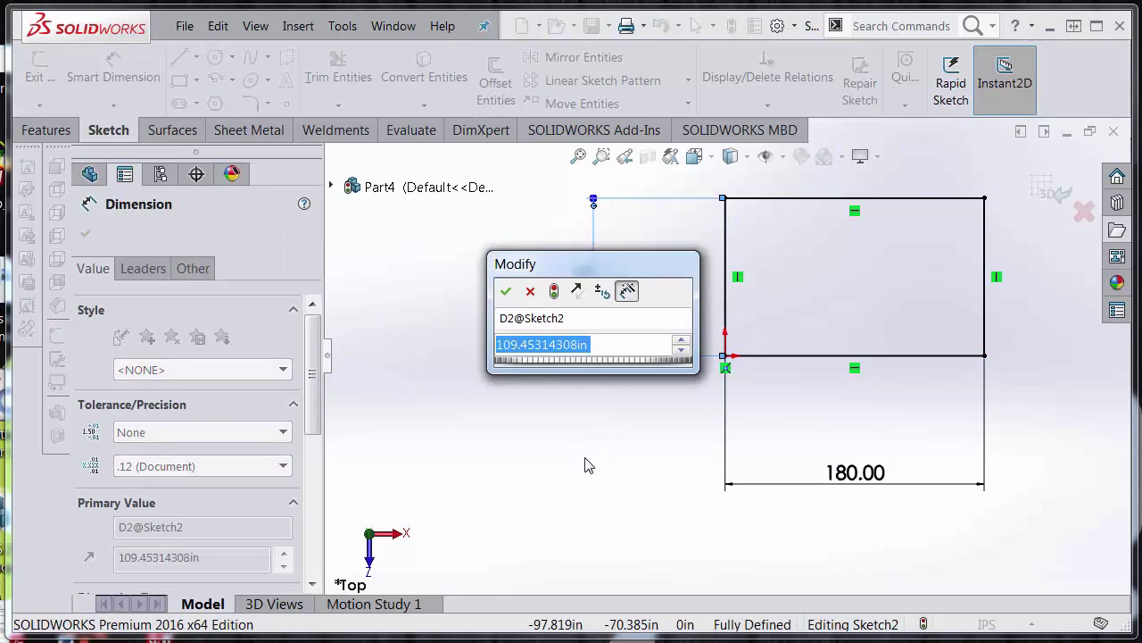
pyautogui.write('120')
pyautogui.press('Return')
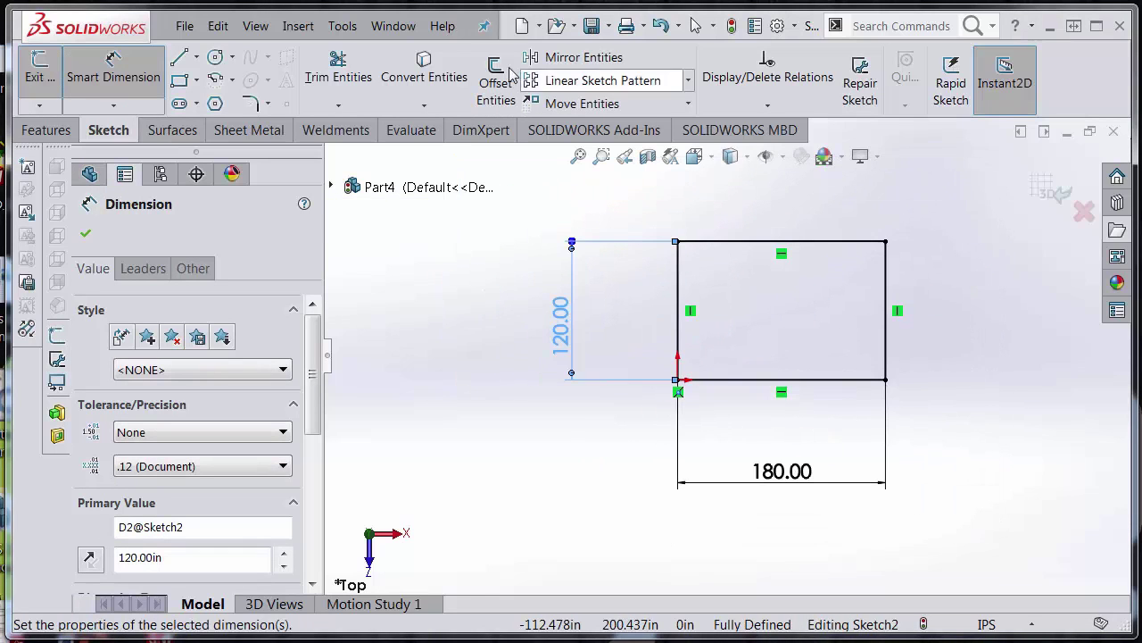
# Step: Start a Linear Sketch Pattern with the rectangle's left edge as the entity to repeat
pyautogui.click(586, 82)
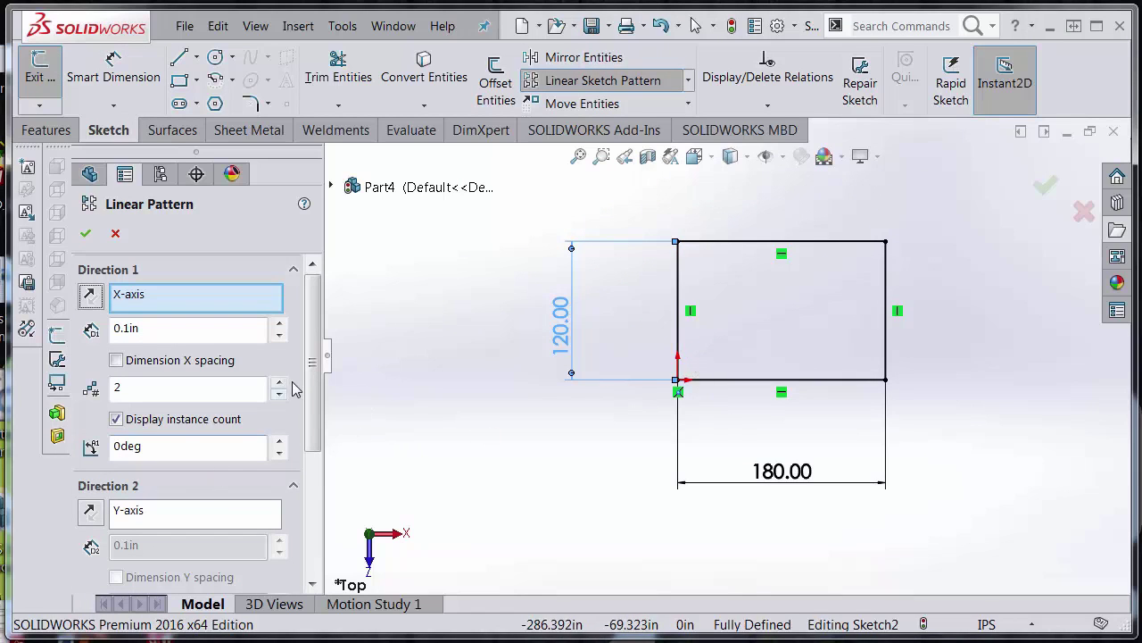
pyautogui.moveTo(313, 406); pyautogui.dragTo(322, 552)
pyautogui.click(230, 540)
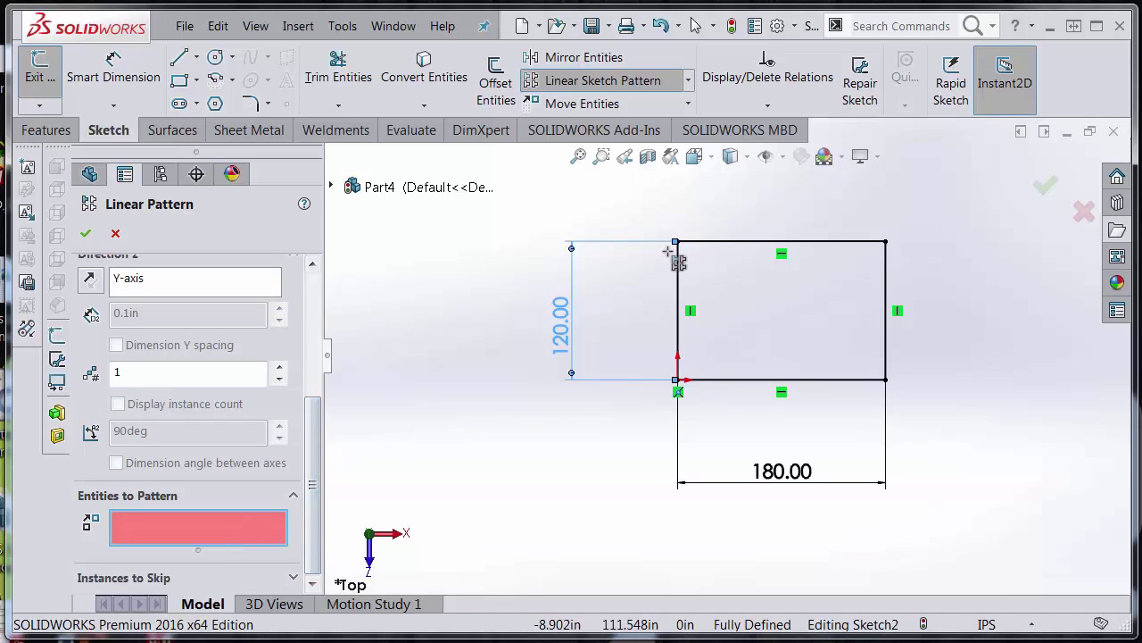
pyautogui.click(678, 303)
pyautogui.moveTo(327, 464); pyautogui.dragTo(319, 331)
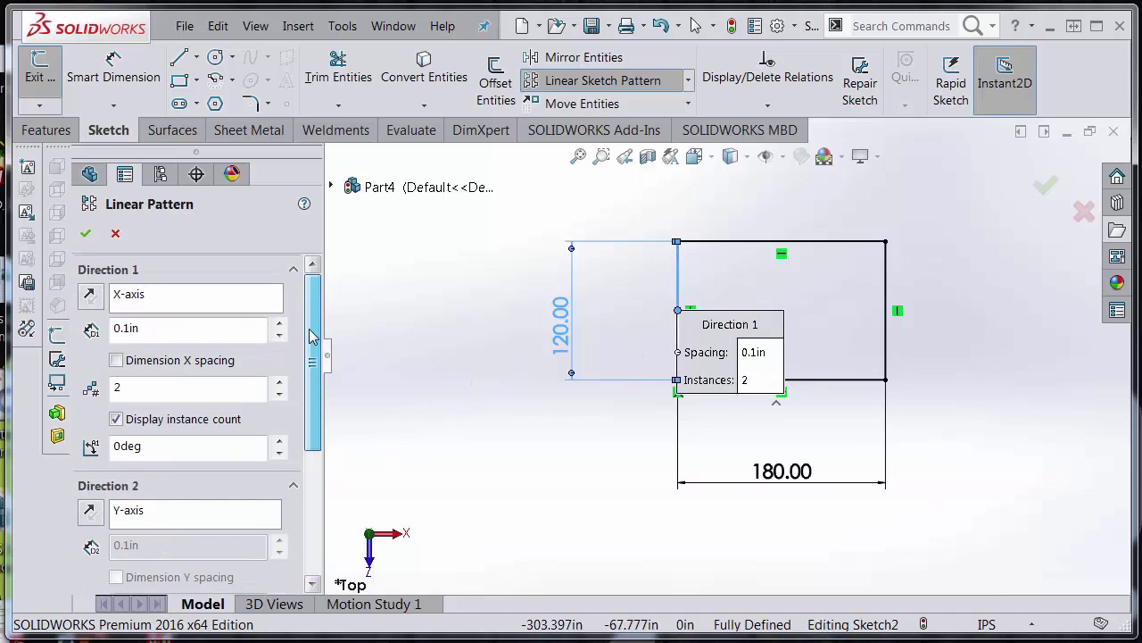
# Step: Set the pattern spacing to 60 and instances to 3, creating gridlines A through D
pyautogui.doubleClick(161, 328)
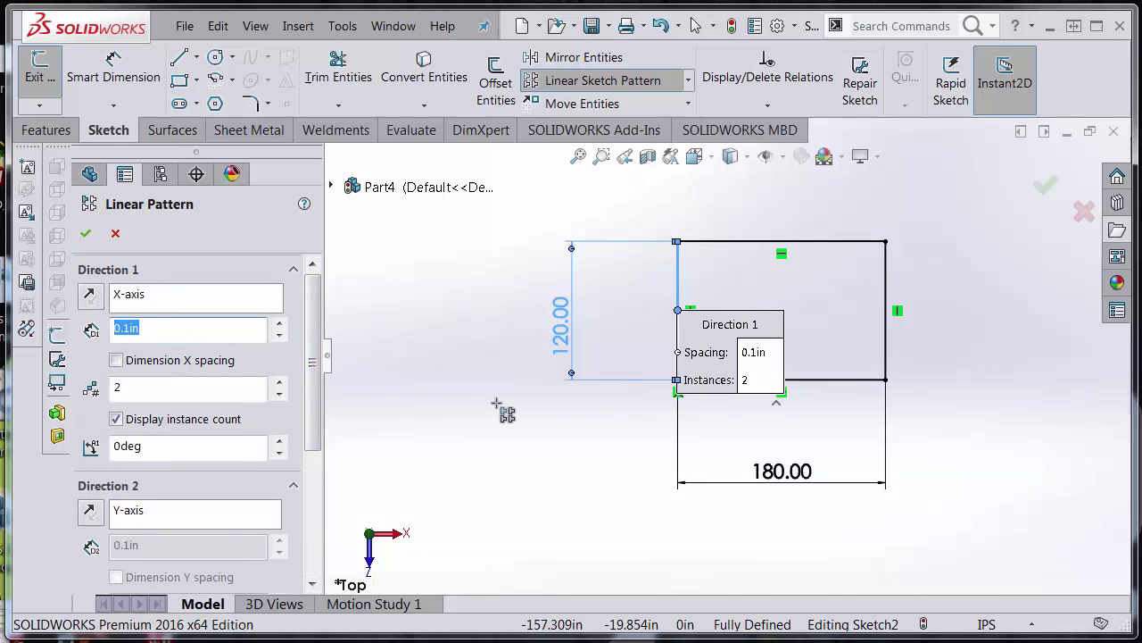
pyautogui.press('BackSpace')
pyautogui.write('40in')
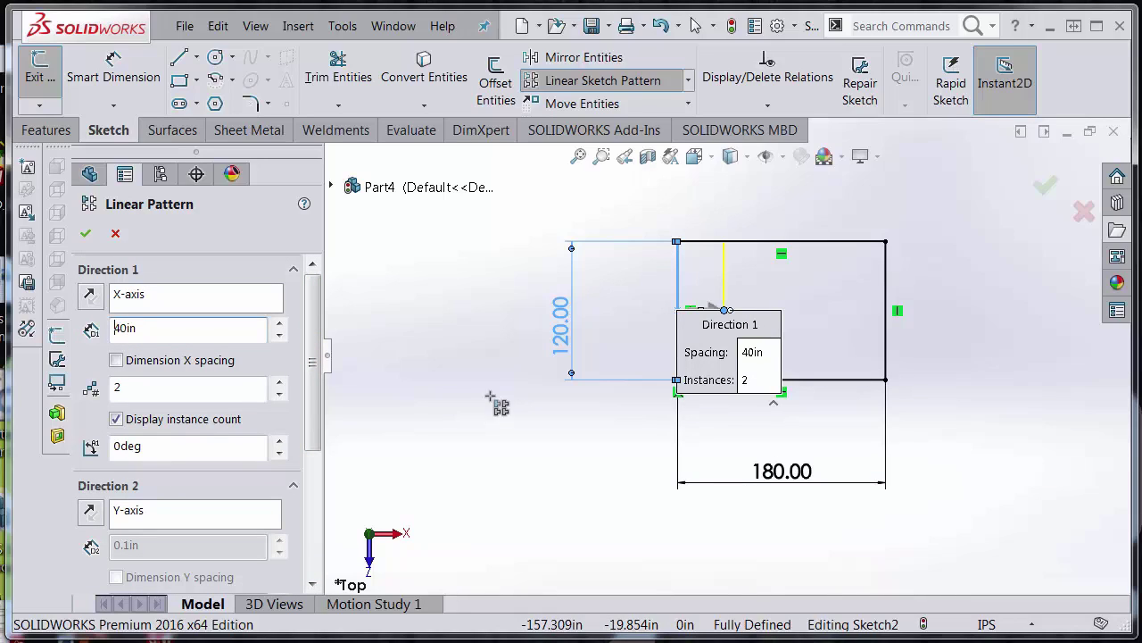
pyautogui.press('Tab')
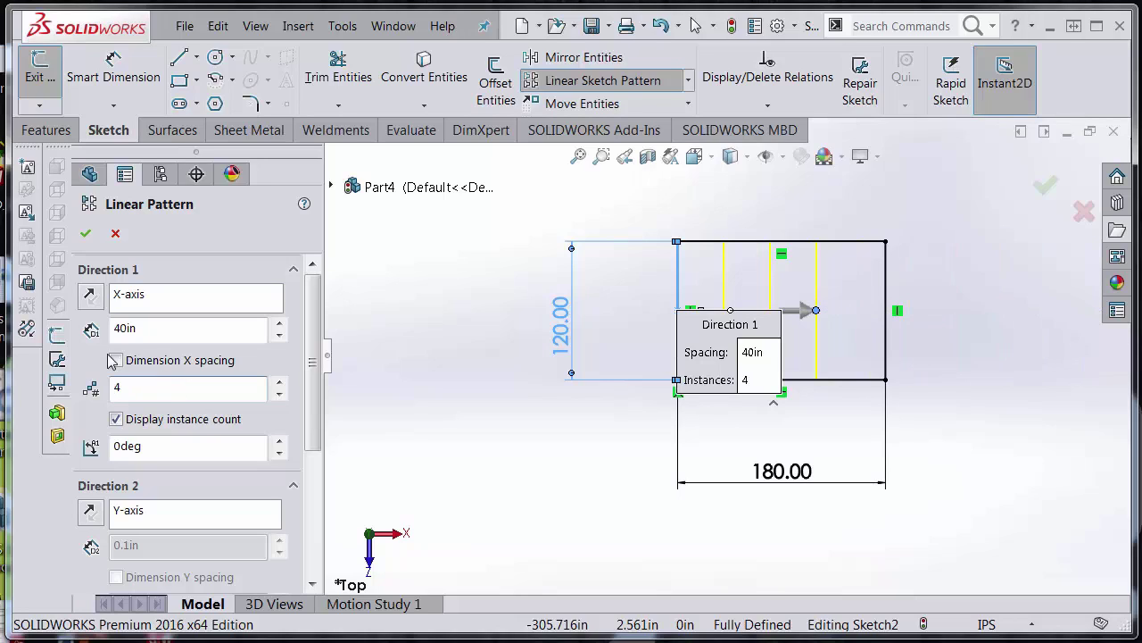
pyautogui.doubleClick(156, 324)
pyautogui.write('60')
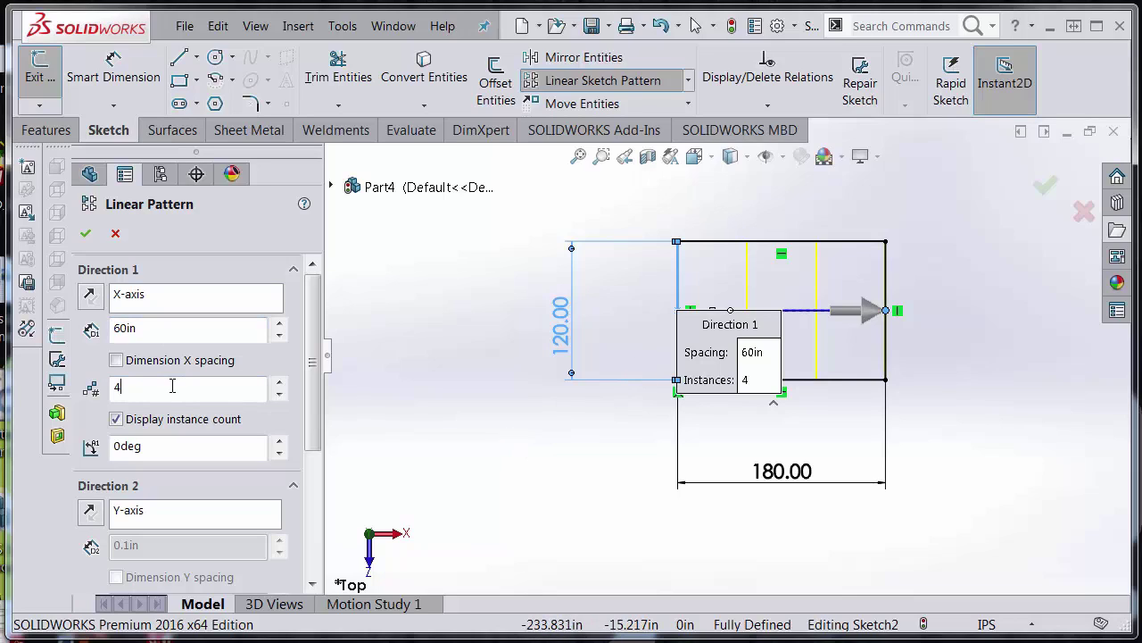
pyautogui.write('3')
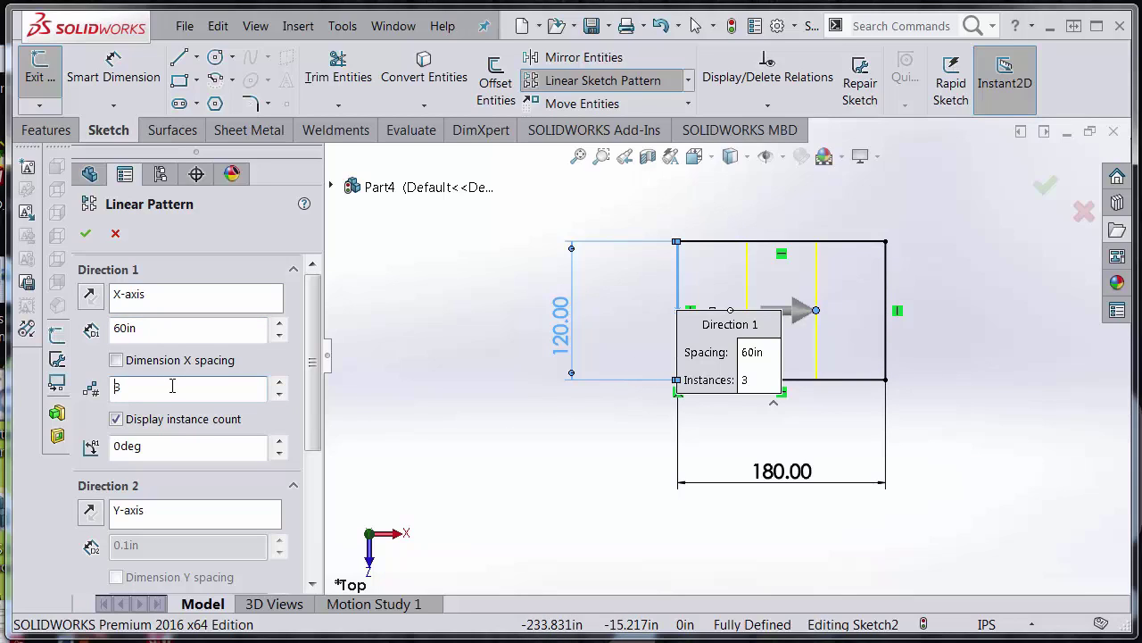
pyautogui.click(85, 233)
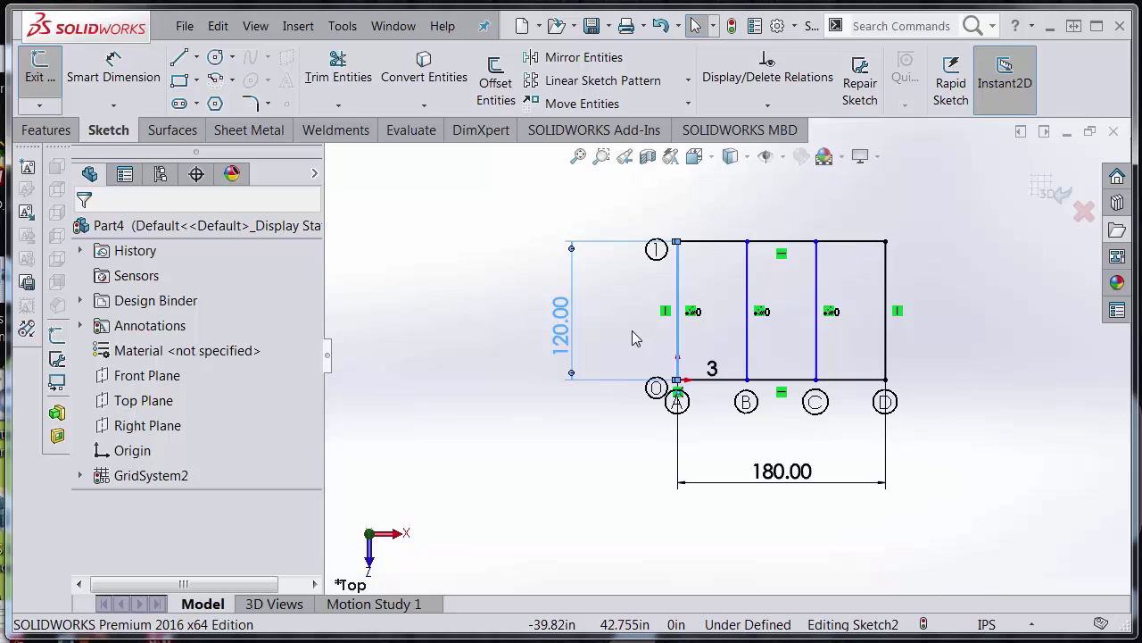
# Step: Draw a horizontal line from the midpoint of line A across to line D
pyautogui.press('l')
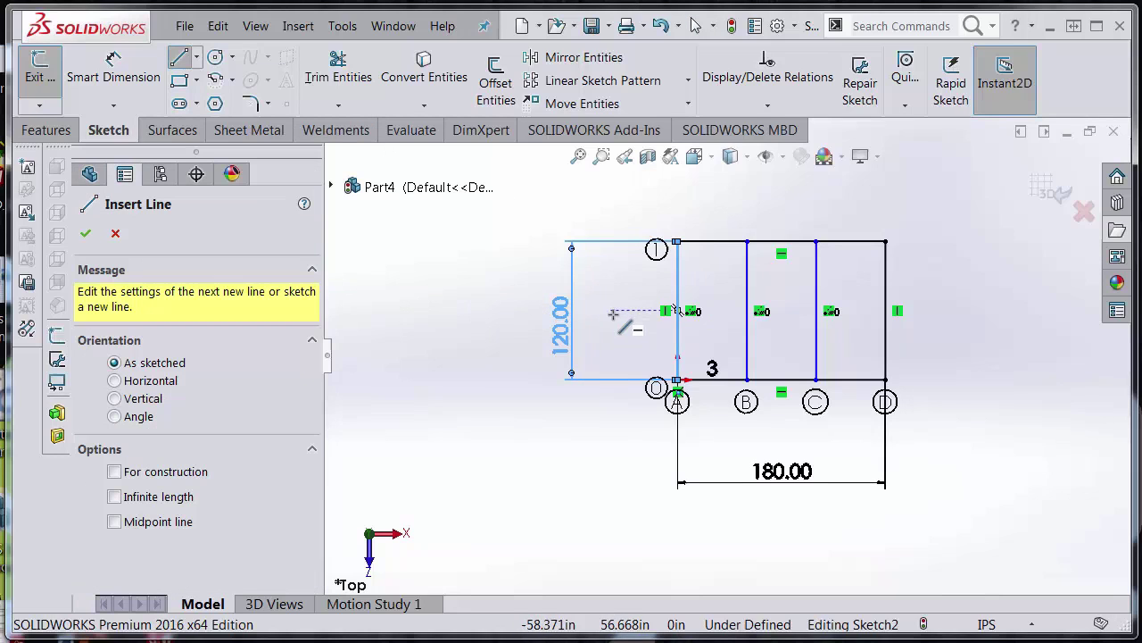
pyautogui.click(678, 310)
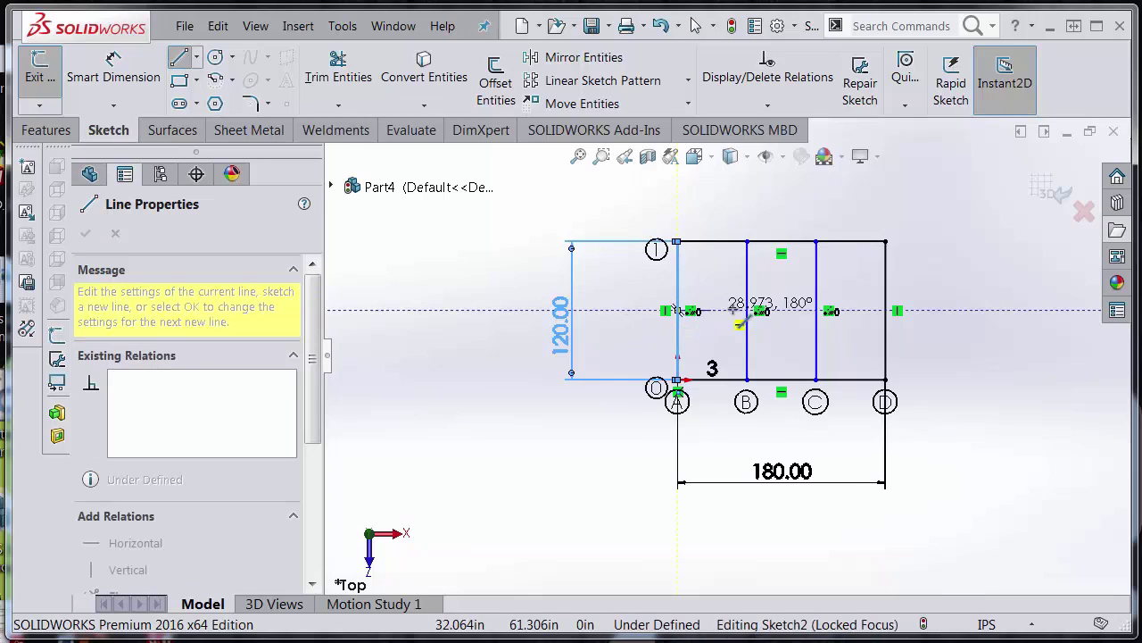
pyautogui.doubleClick(885, 311)
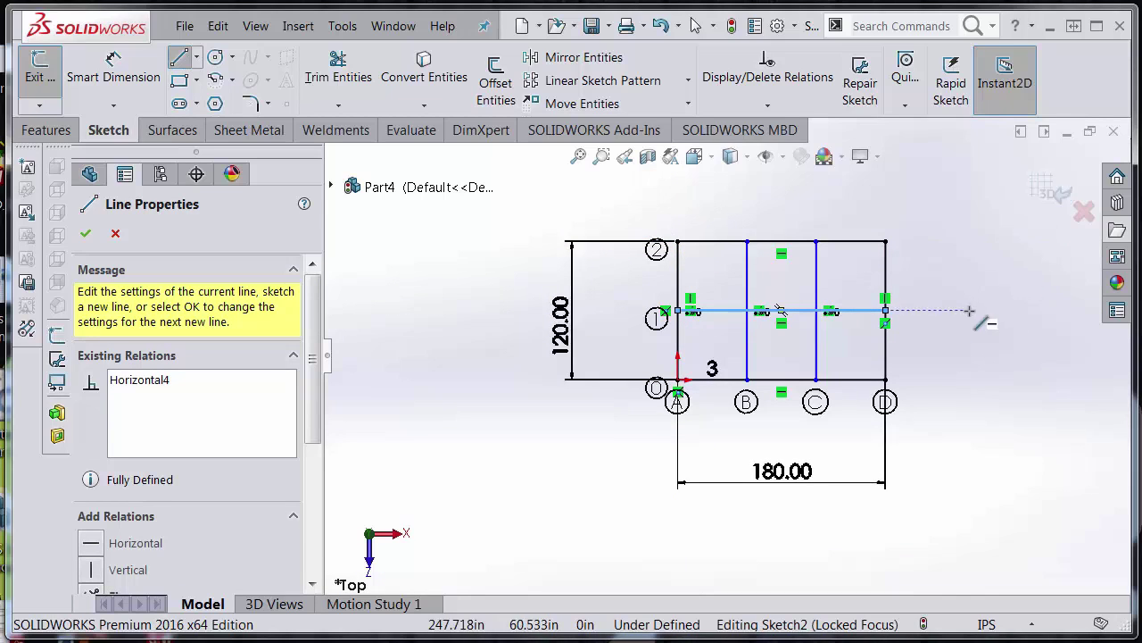
pyautogui.click(86, 233)
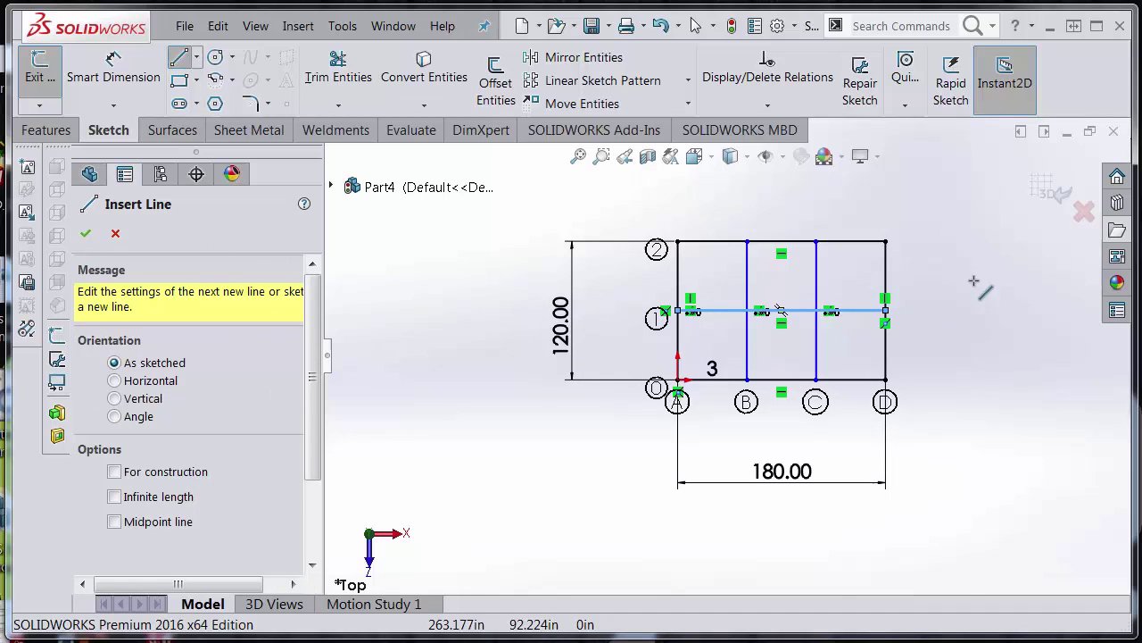
# Step: Exit the layout sketch and set the bottom grid level height to 60
pyautogui.click(1056, 192)
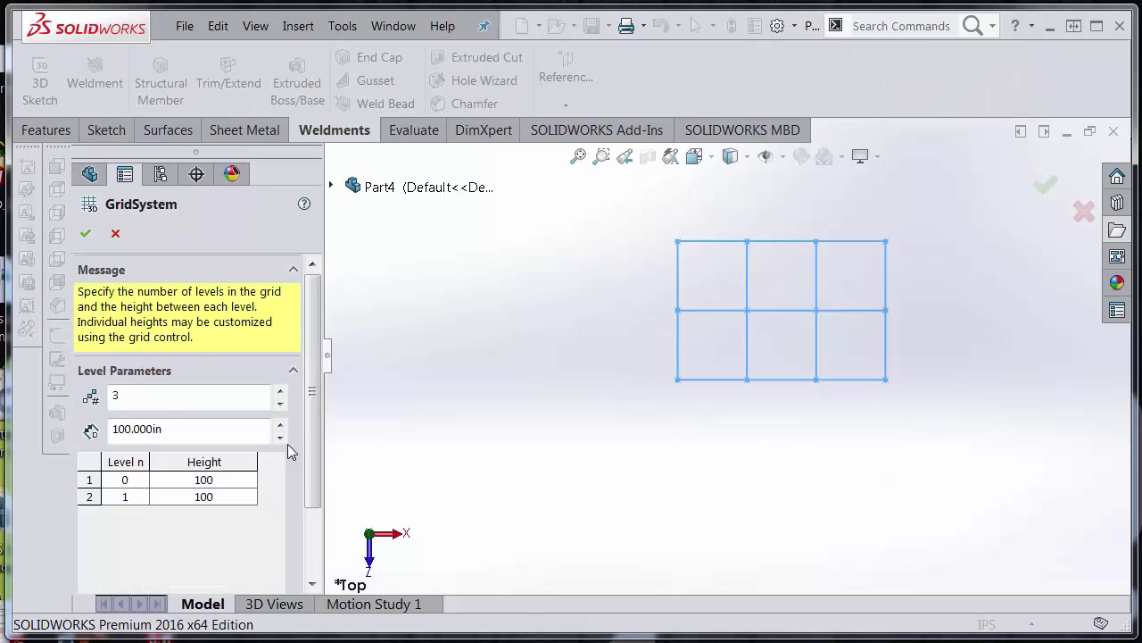
pyautogui.scroll(-3, 319, 412)
pyautogui.scroll(3, 318, 456)
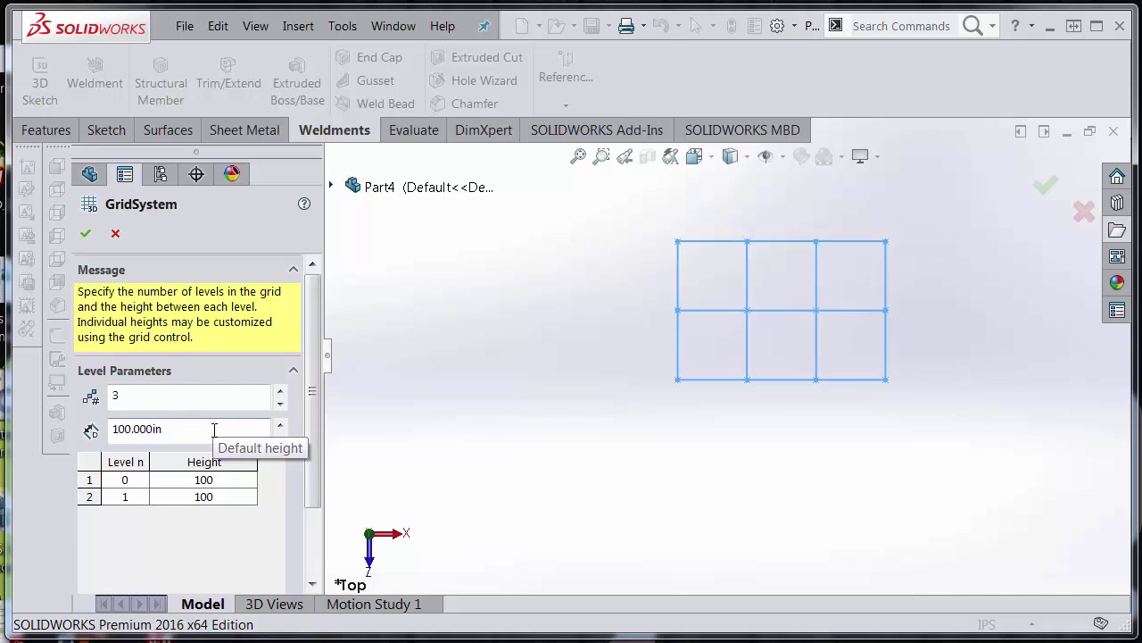
pyautogui.click(244, 479)
pyautogui.write('60')
pyautogui.press('Return')
pyautogui.click(244, 509)
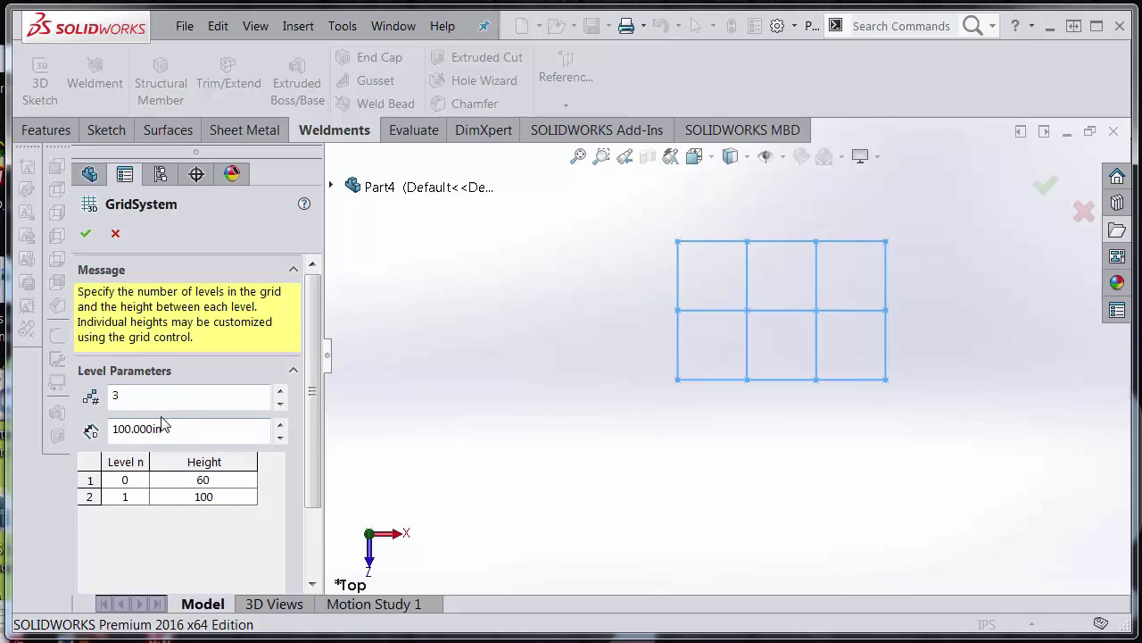
# Step: Raise the grid to 4 levels, set the top level height to 120, and accept GridSystem2
pyautogui.click(279, 392)
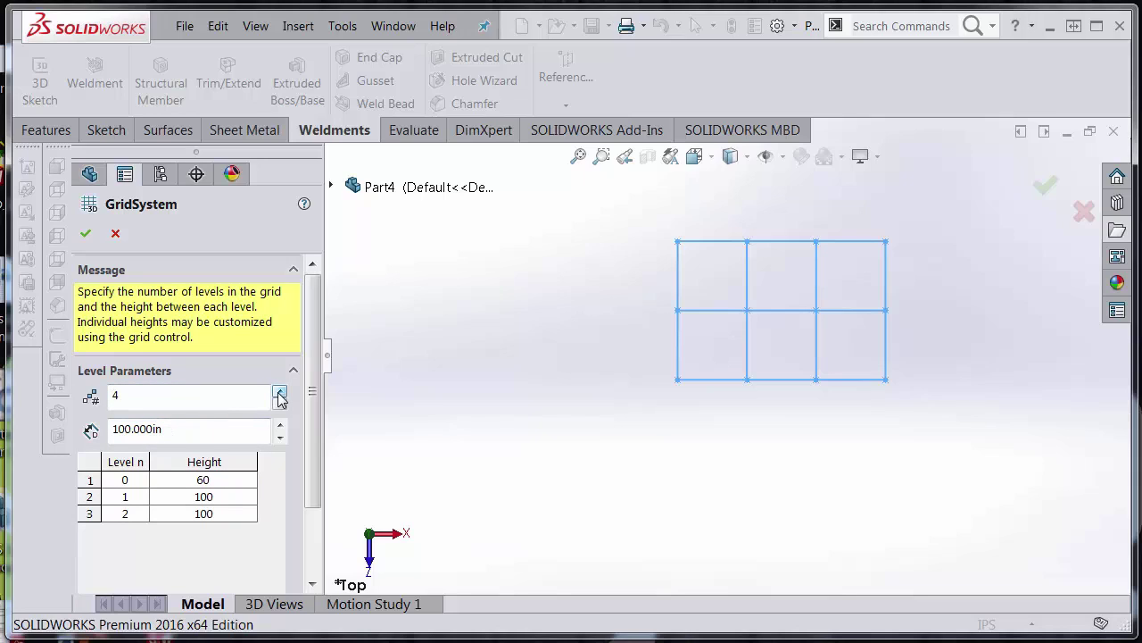
pyautogui.click(239, 513)
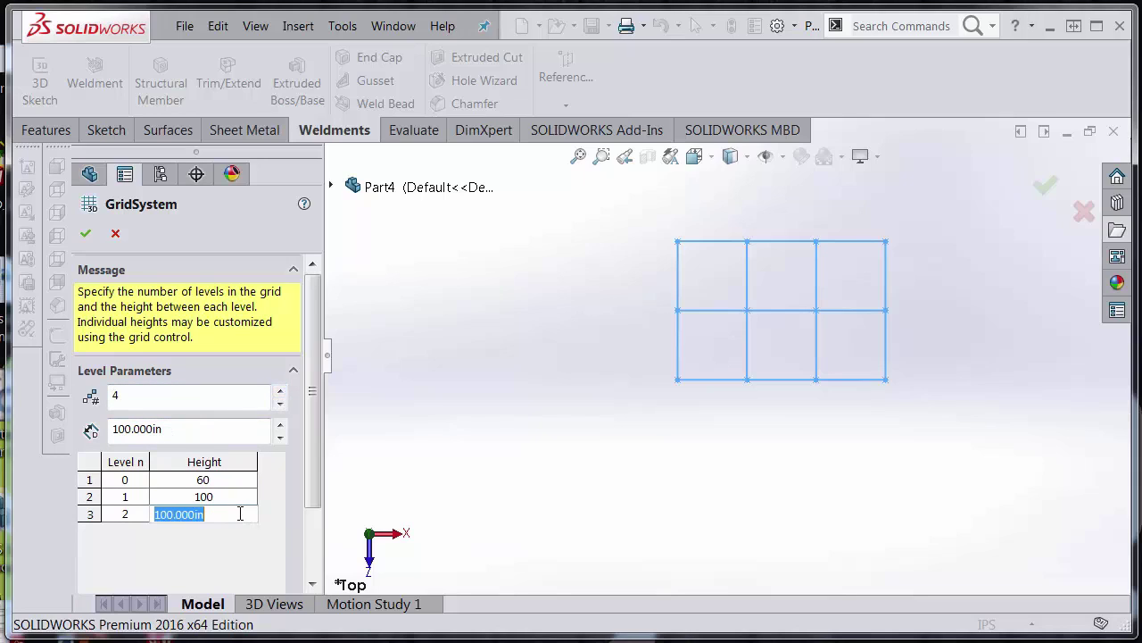
pyautogui.write('120')
pyautogui.press('Return')
pyautogui.click(86, 234)
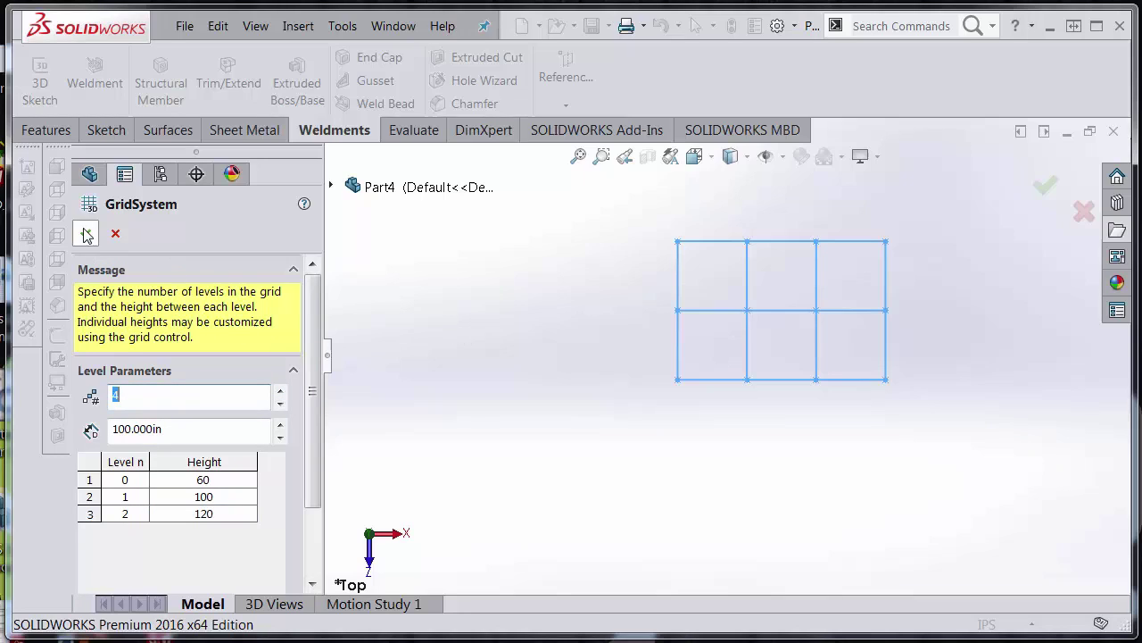
pyautogui.press('Return')
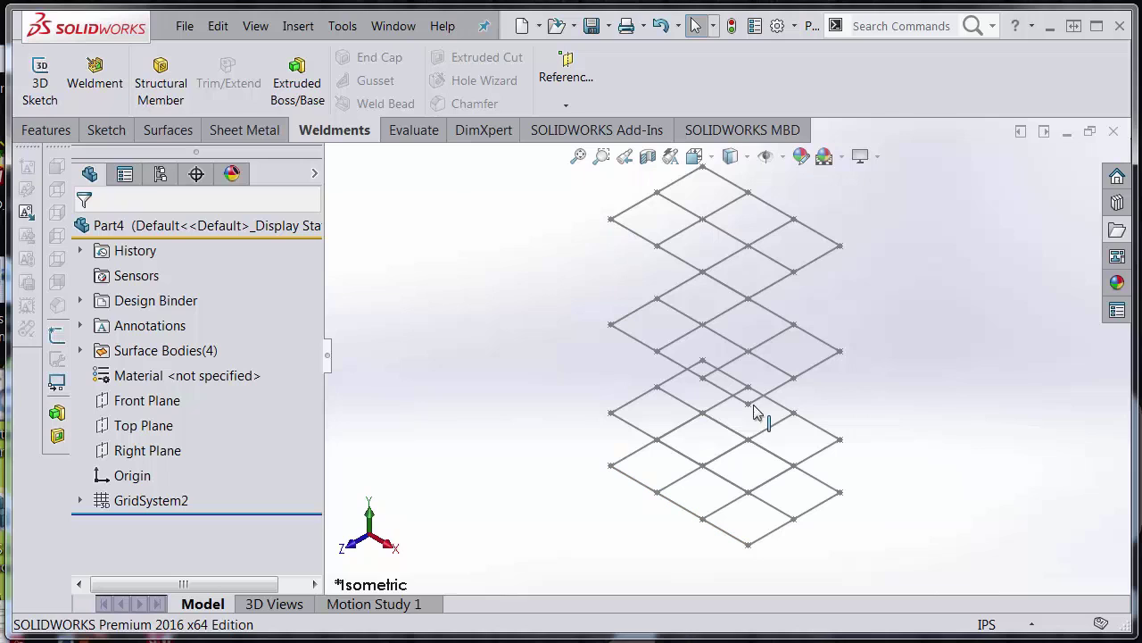
# Step: Expand GridSystem2 to list Level1–Level3, derived sketches, 3DSketch1 and Surface-Extrude1 beside the display pane
pyautogui.click(80, 500)
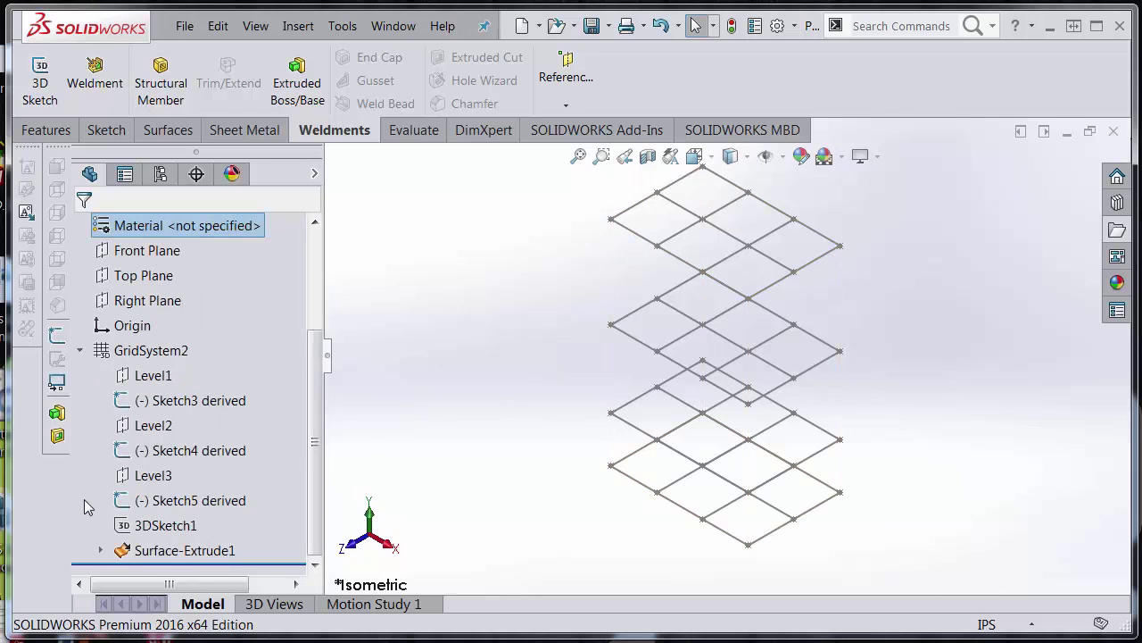
pyautogui.click(151, 525)
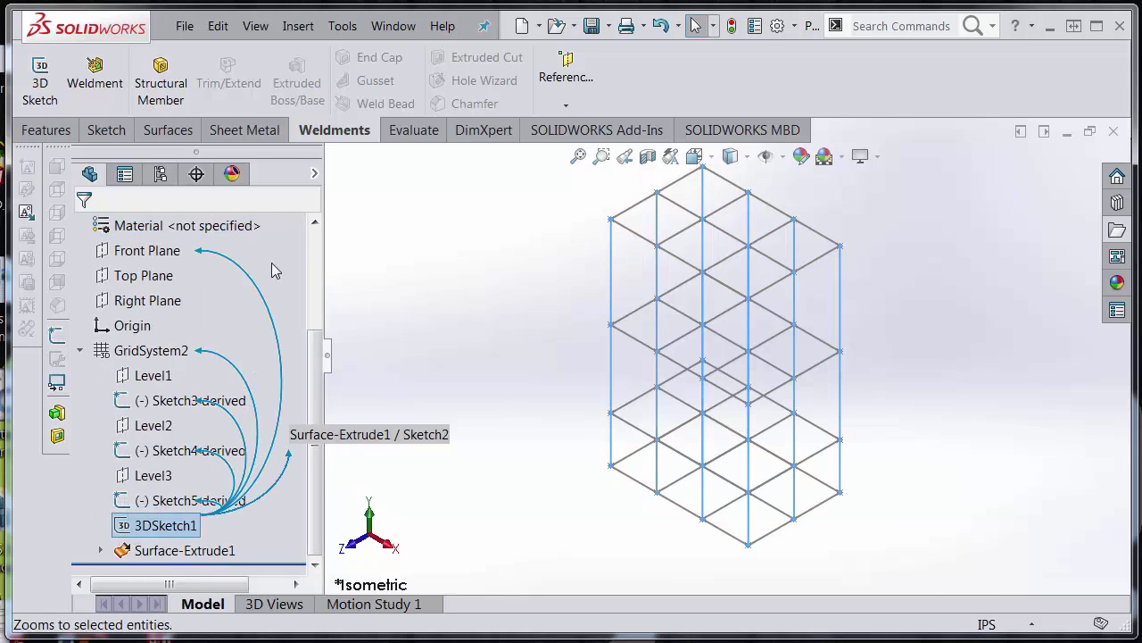
pyautogui.click(314, 174)
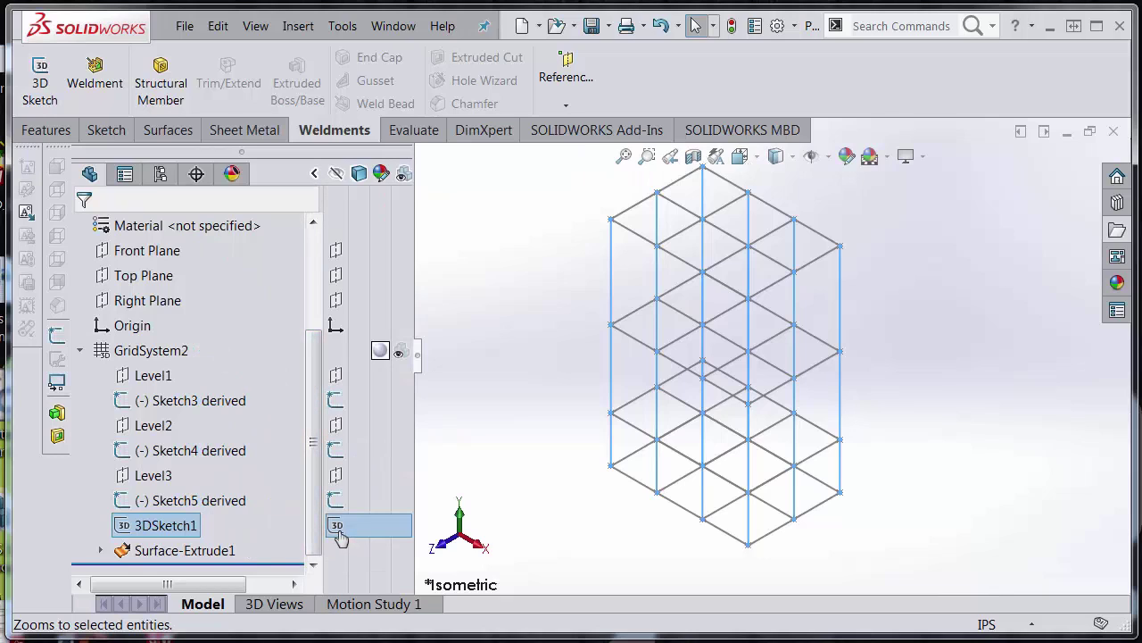
pyautogui.click(315, 174)
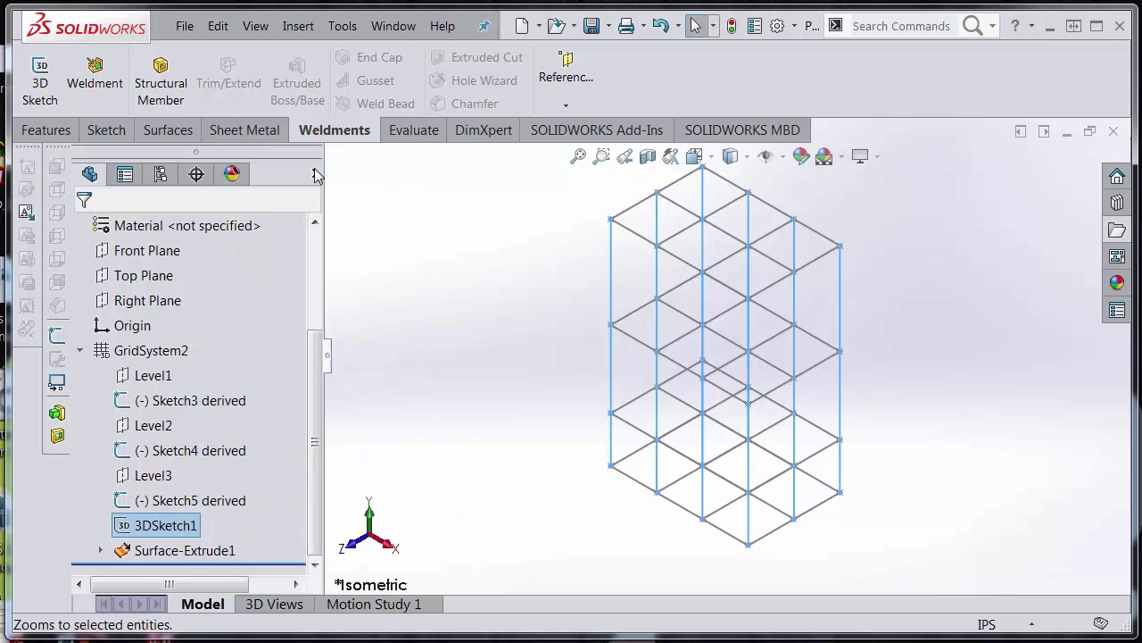
pyautogui.click(315, 175)
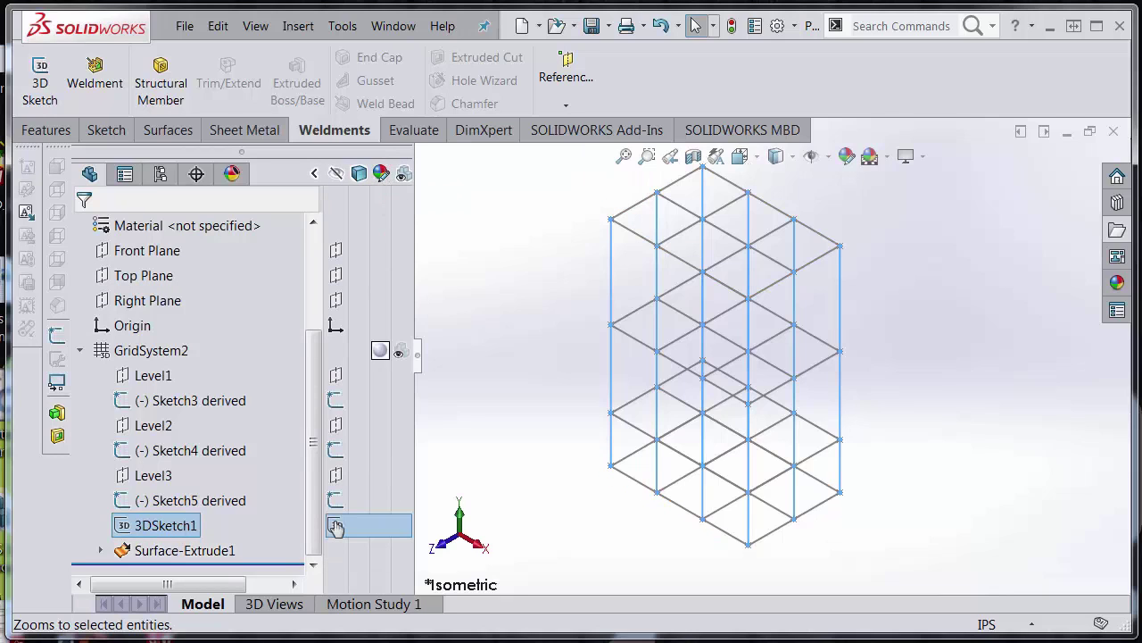
pyautogui.click(548, 391)
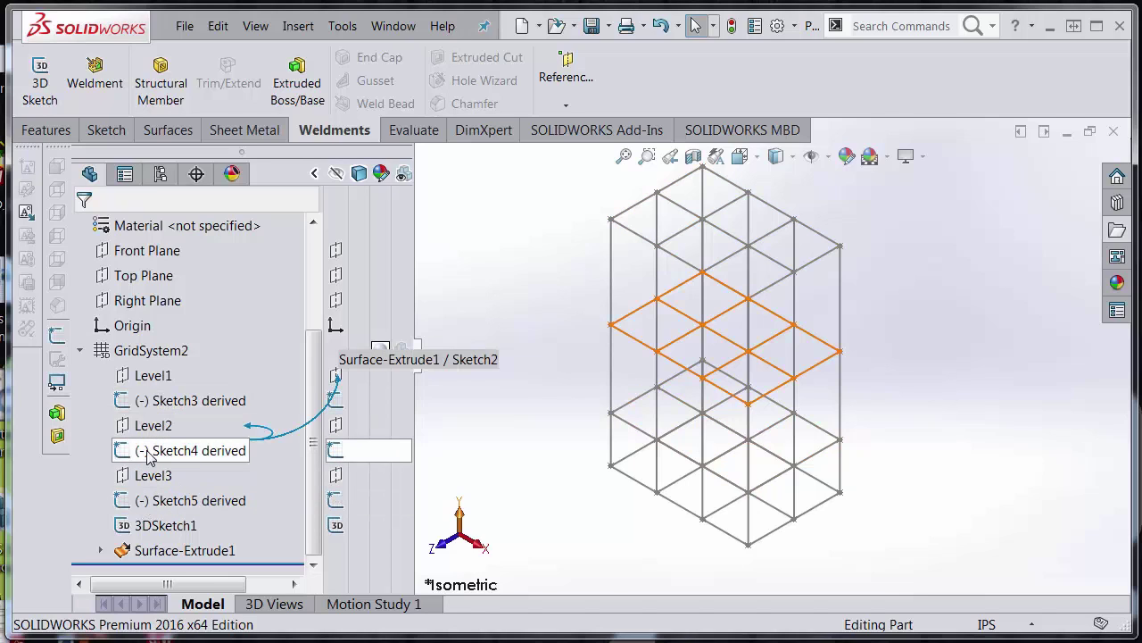
pyautogui.moveTo(160, 412)
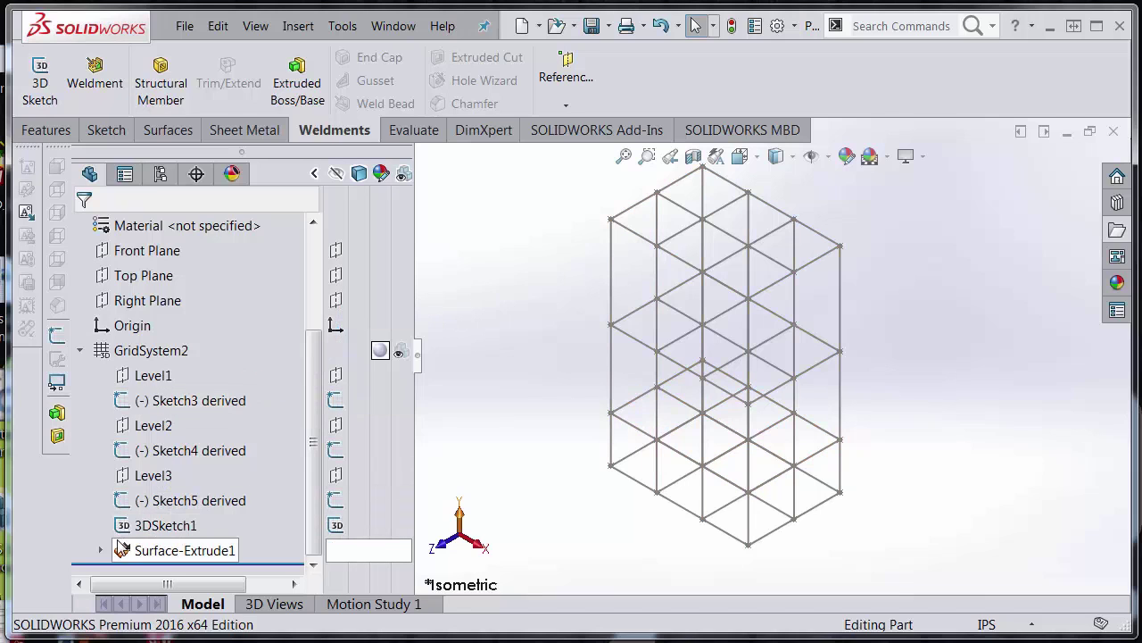
pyautogui.click(154, 551)
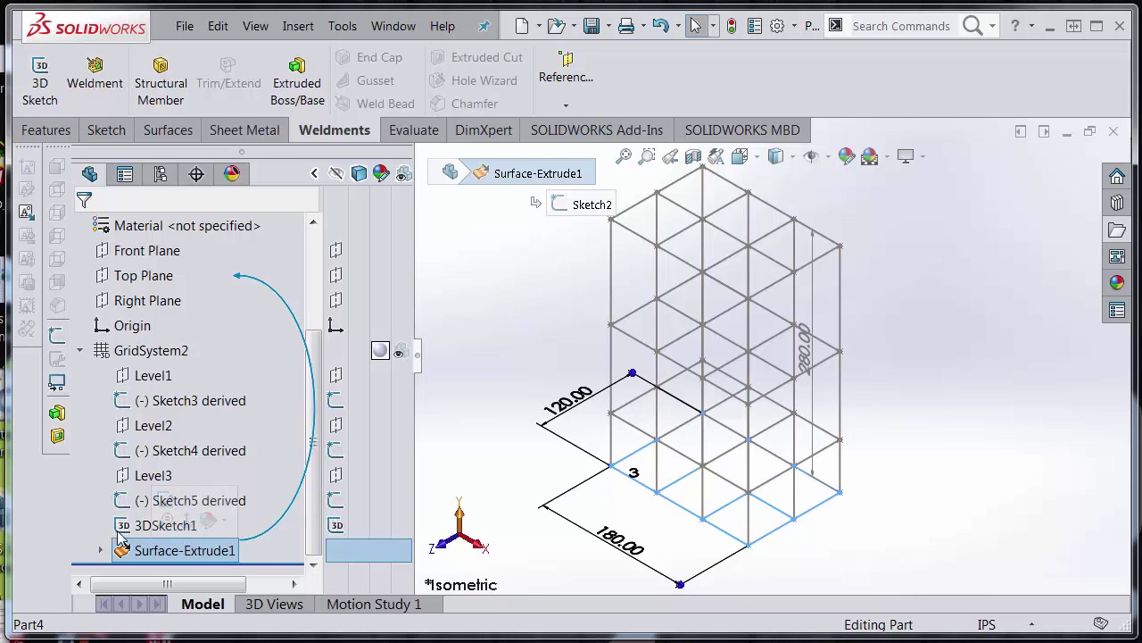
pyautogui.click(143, 503)
pyautogui.click(102, 551)
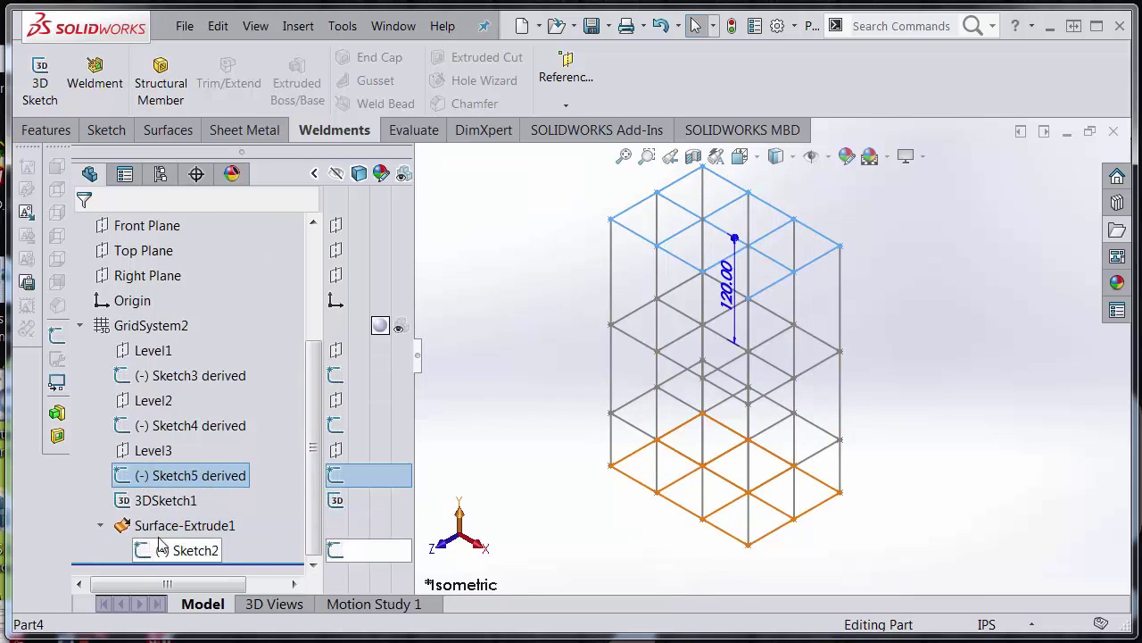
pyautogui.scroll(3, 160, 464)
pyautogui.doubleClick(116, 353)
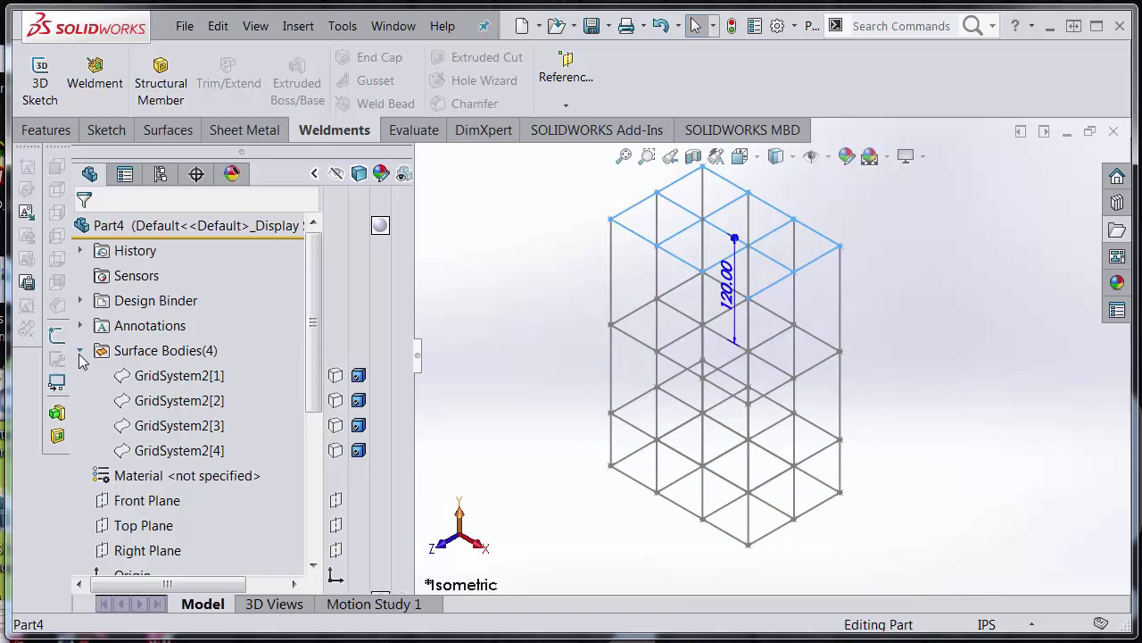
pyautogui.click(179, 376)
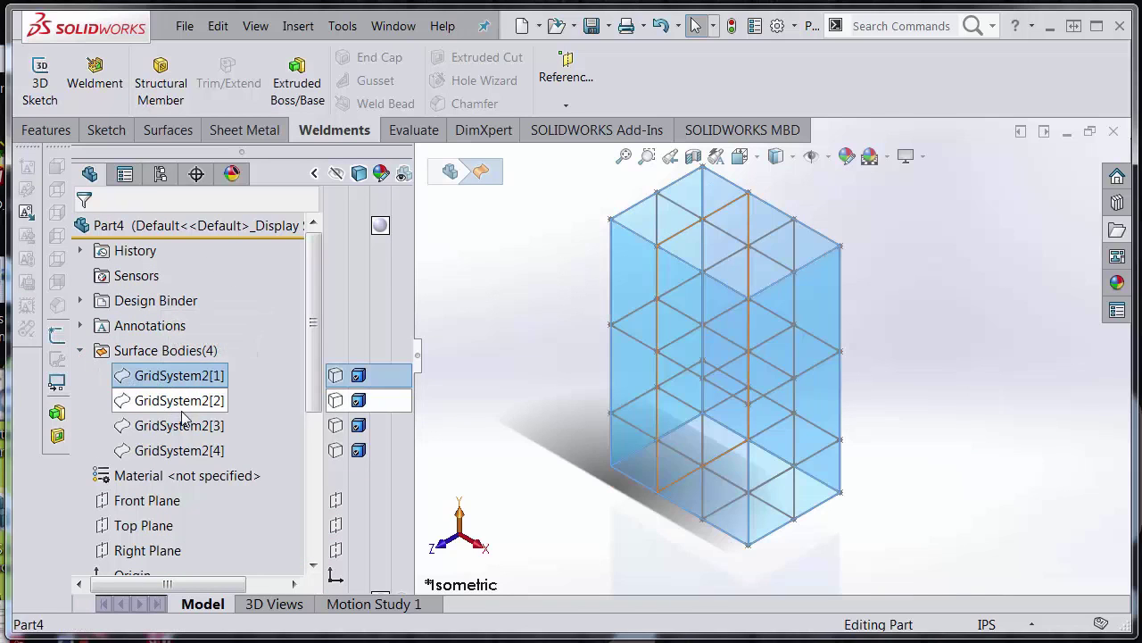
pyautogui.click(176, 402)
pyautogui.click(176, 427)
pyautogui.click(176, 451)
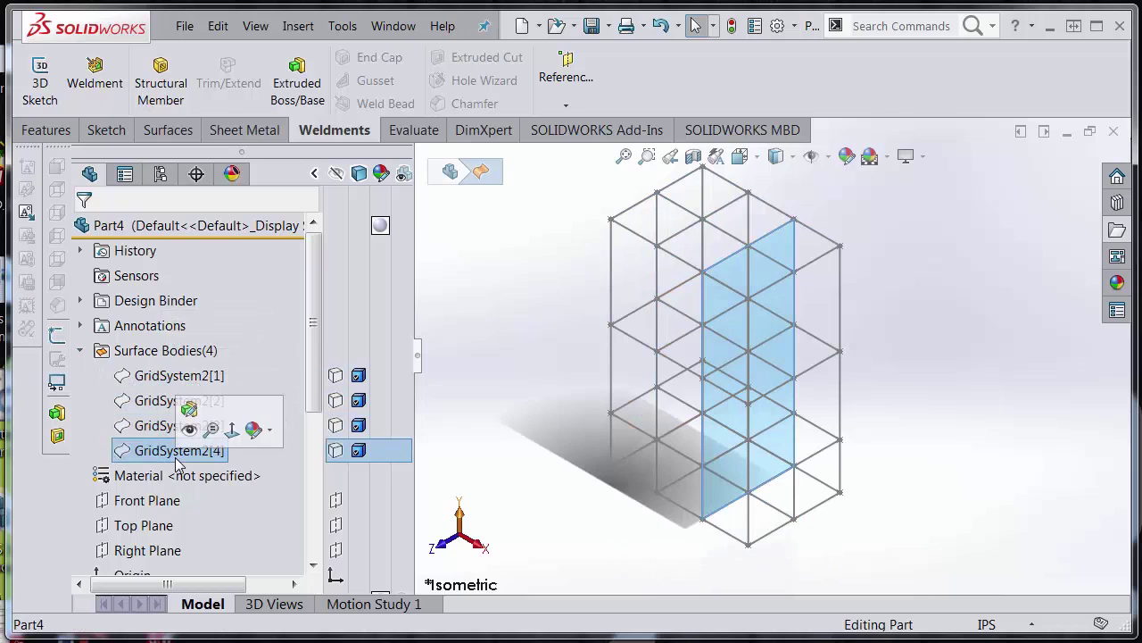
pyautogui.click(161, 426)
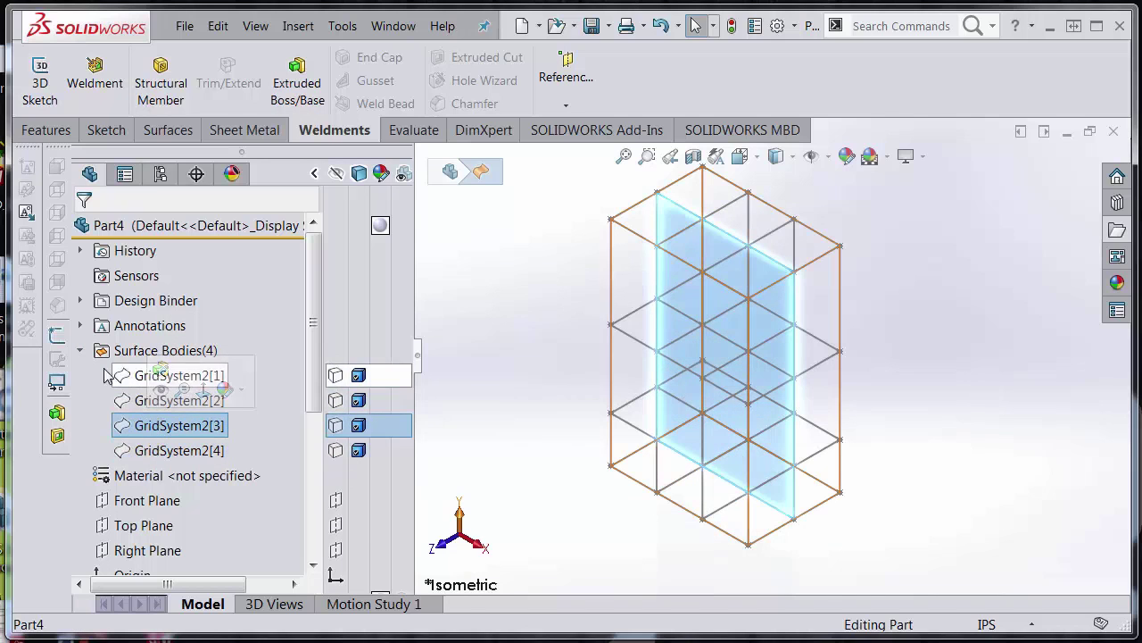
pyautogui.click(80, 350)
pyautogui.scroll(-4, 122, 398)
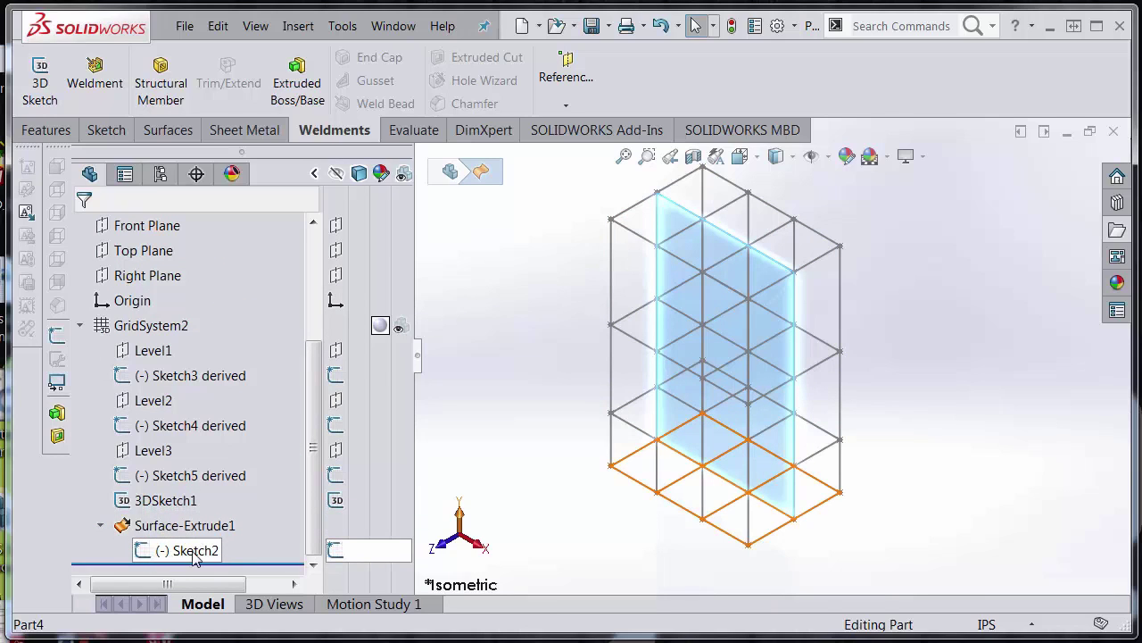
pyautogui.moveTo(176, 560)
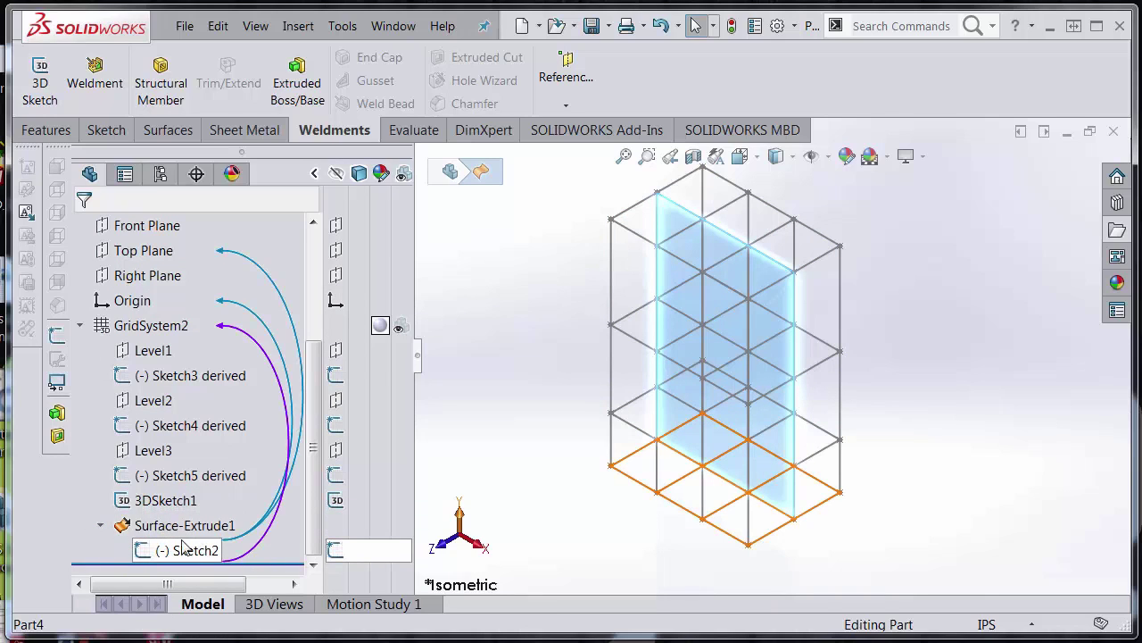
pyautogui.click(100, 524)
pyautogui.click(80, 350)
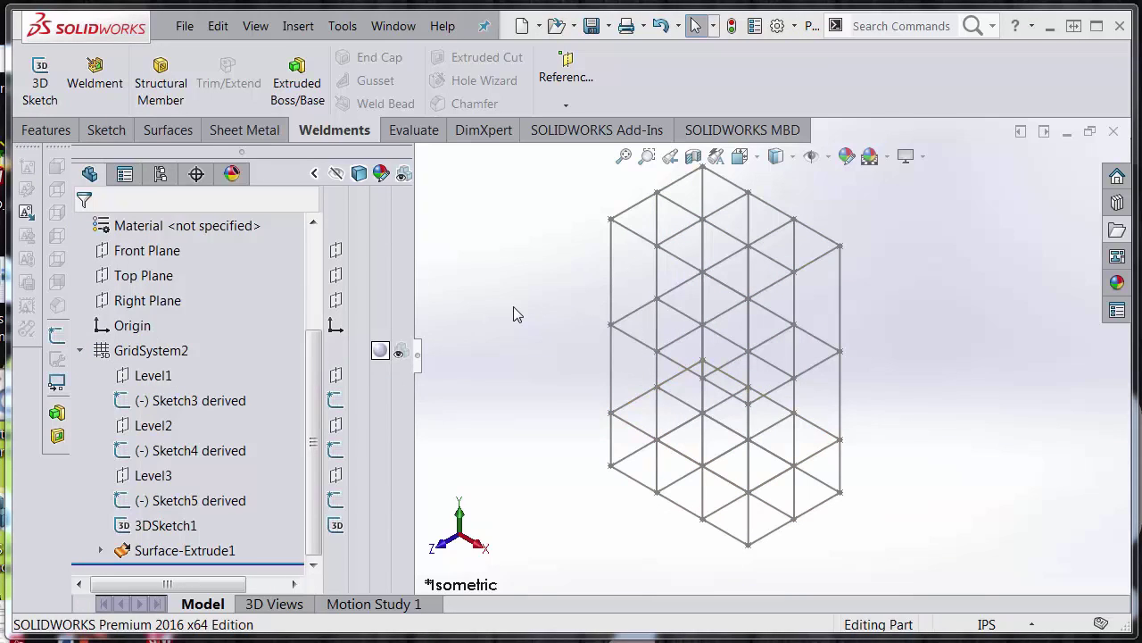
# Step: Start a Structural Member using ansi inch square tube 3 x 3 x 0.25
pyautogui.click(158, 98)
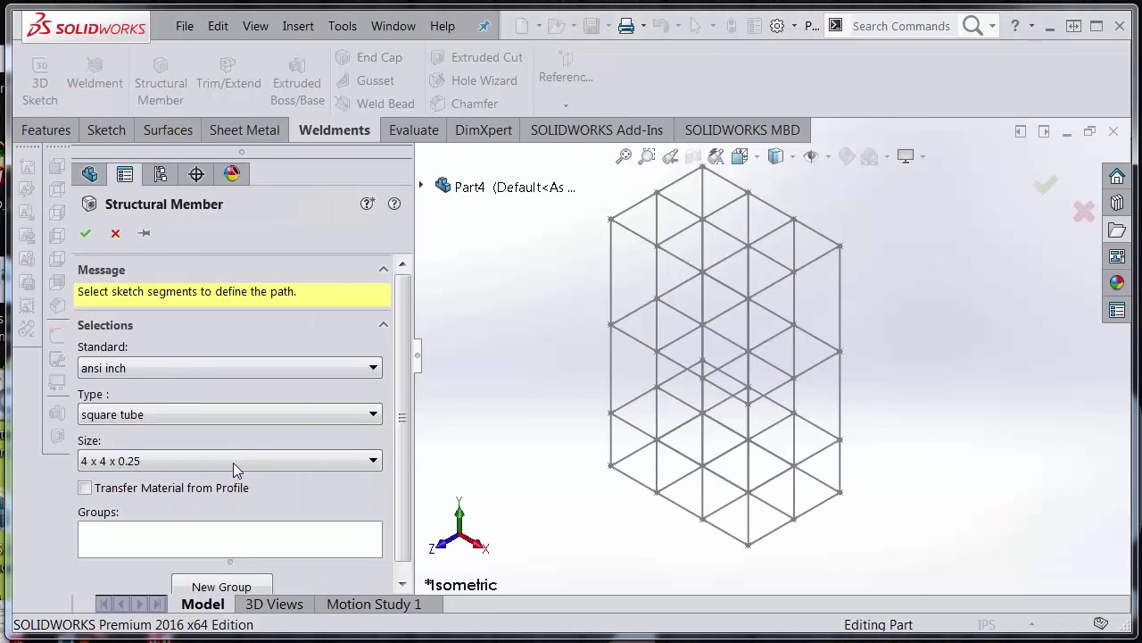
pyautogui.scroll(-1, 390, 359)
pyautogui.click(221, 447)
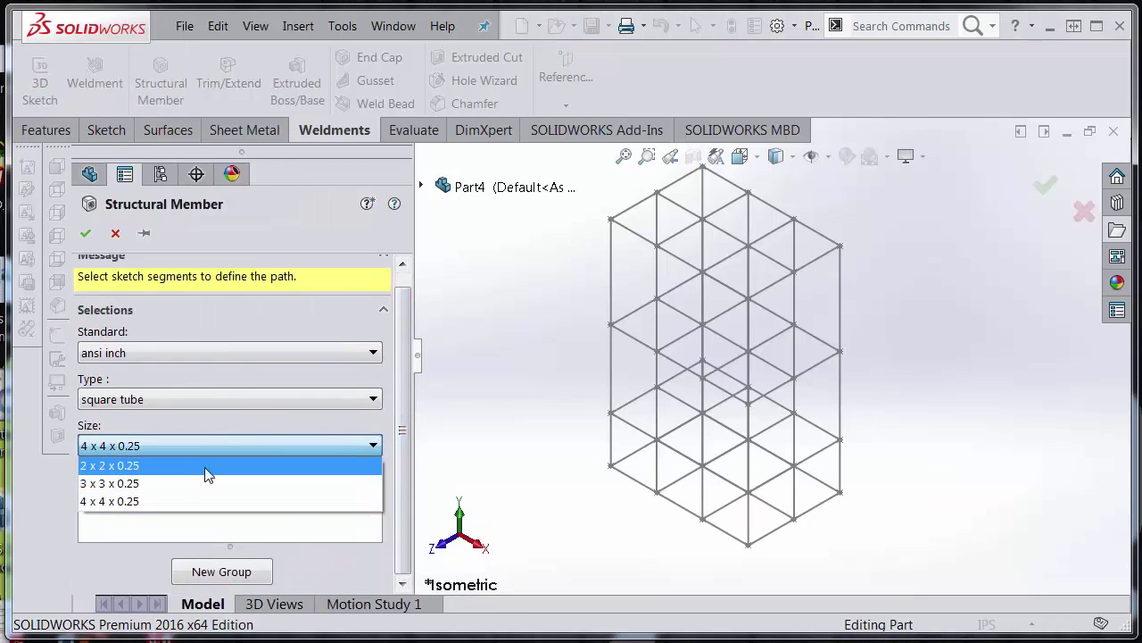
pyautogui.click(181, 482)
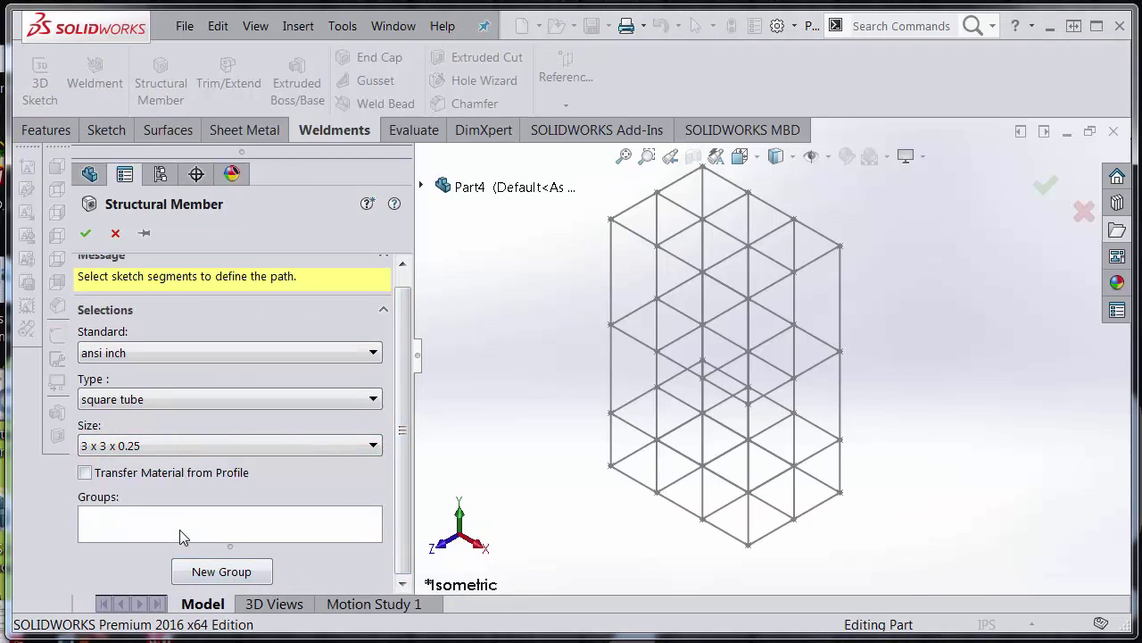
pyautogui.click(179, 529)
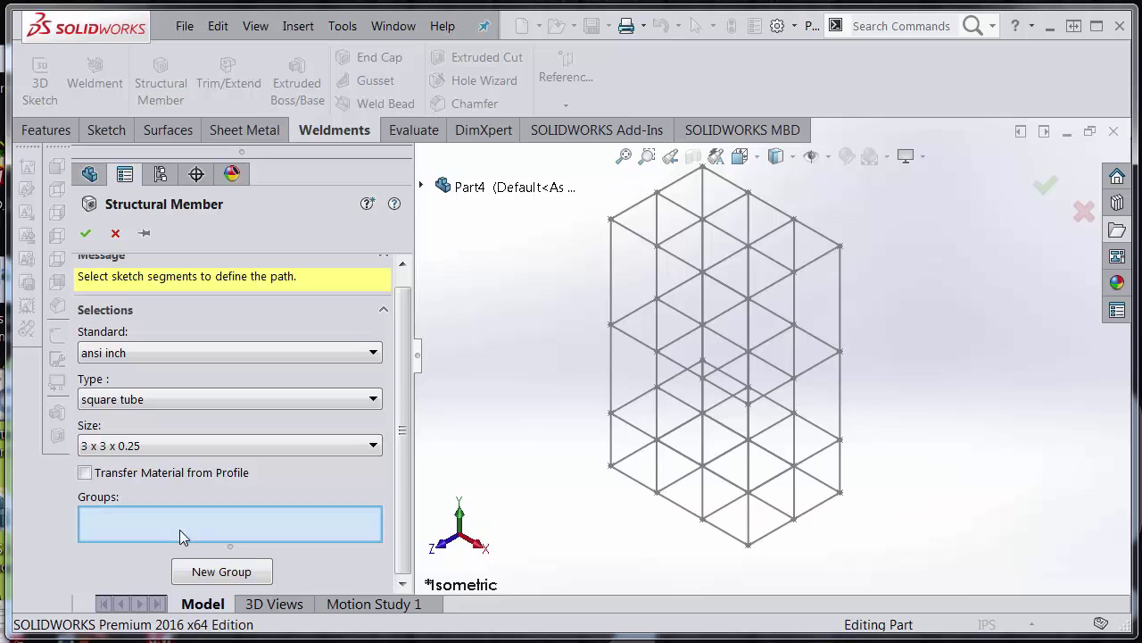
# Step: Add the parallel grid lines on every level to Group1, totalling 2160in
pyautogui.click(643, 489)
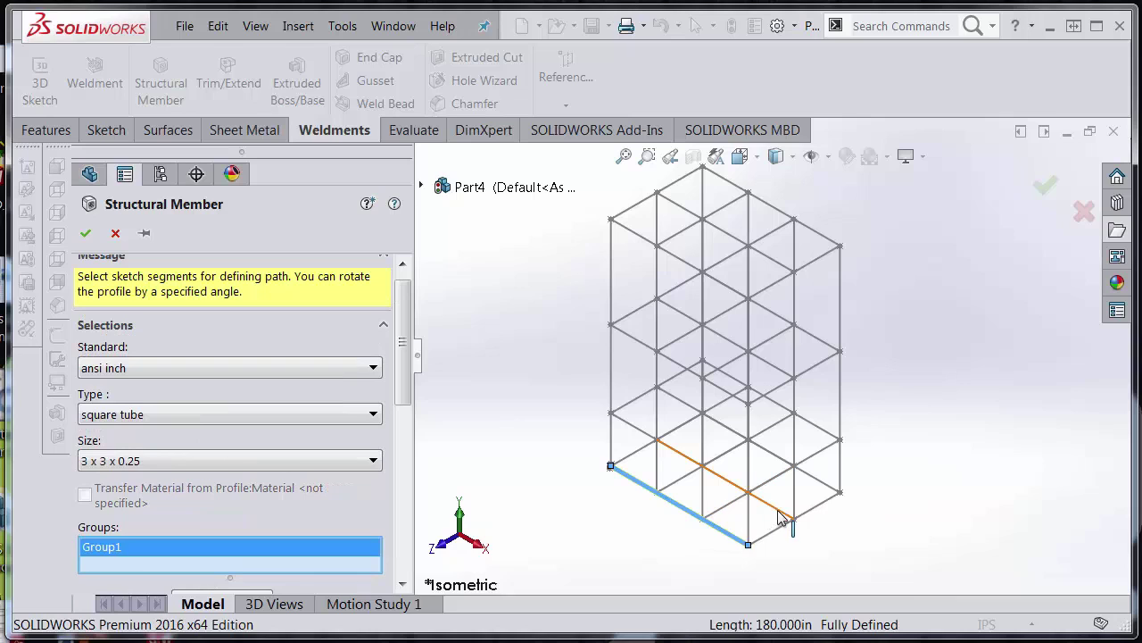
pyautogui.click(778, 516)
pyautogui.click(830, 488)
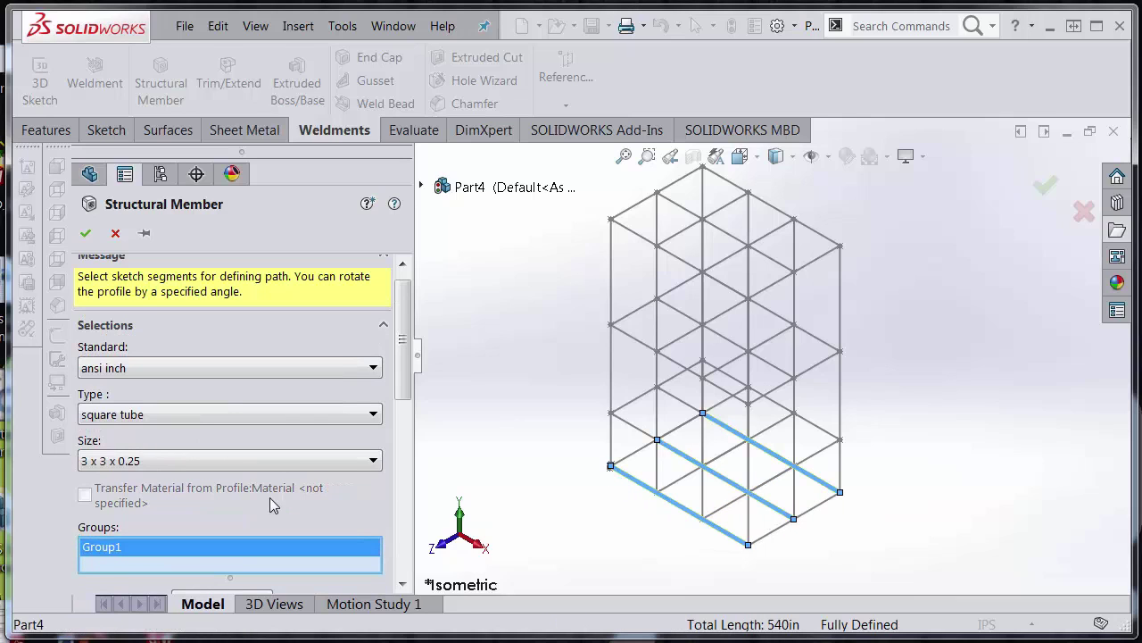
pyautogui.scroll(-3, 379, 451)
pyautogui.click(628, 428)
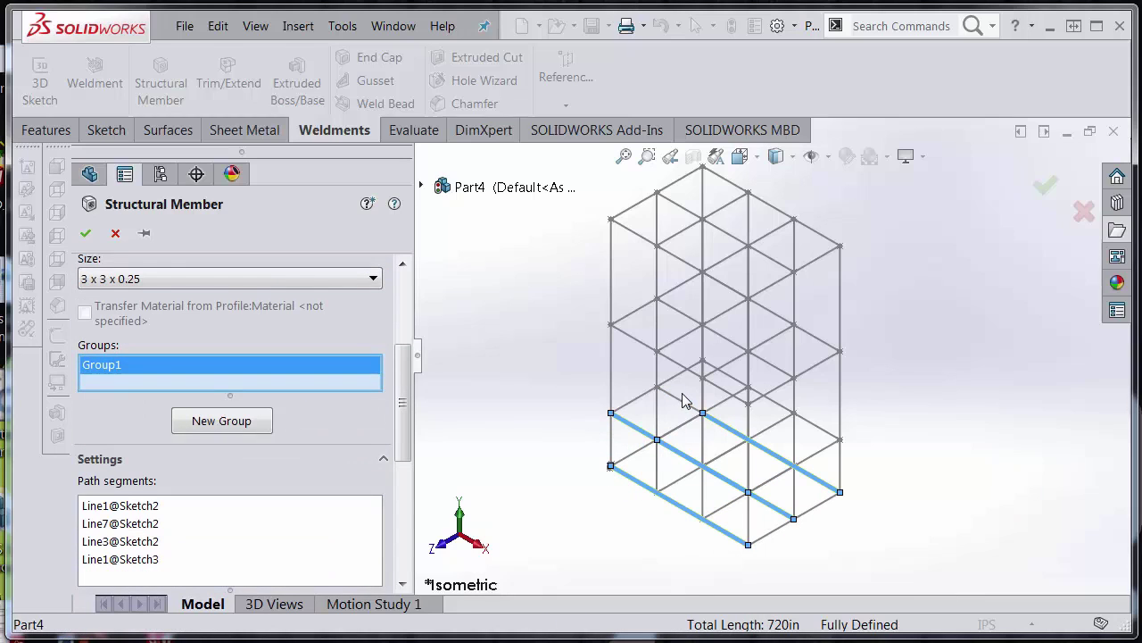
pyautogui.click(681, 407)
pyautogui.click(814, 427)
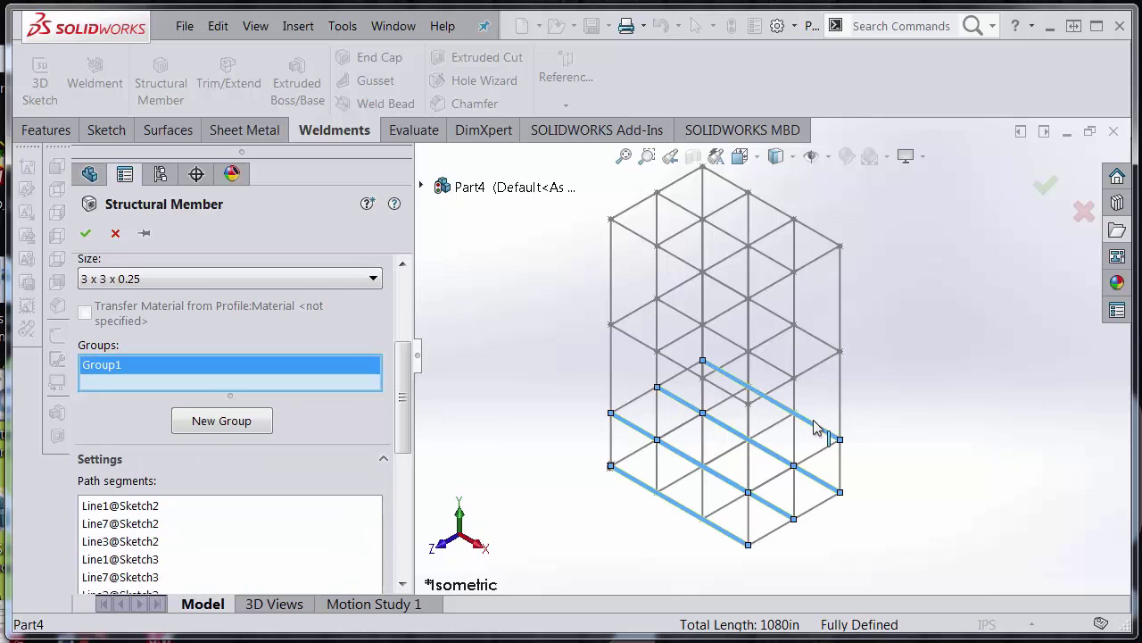
pyautogui.click(639, 340)
pyautogui.click(690, 318)
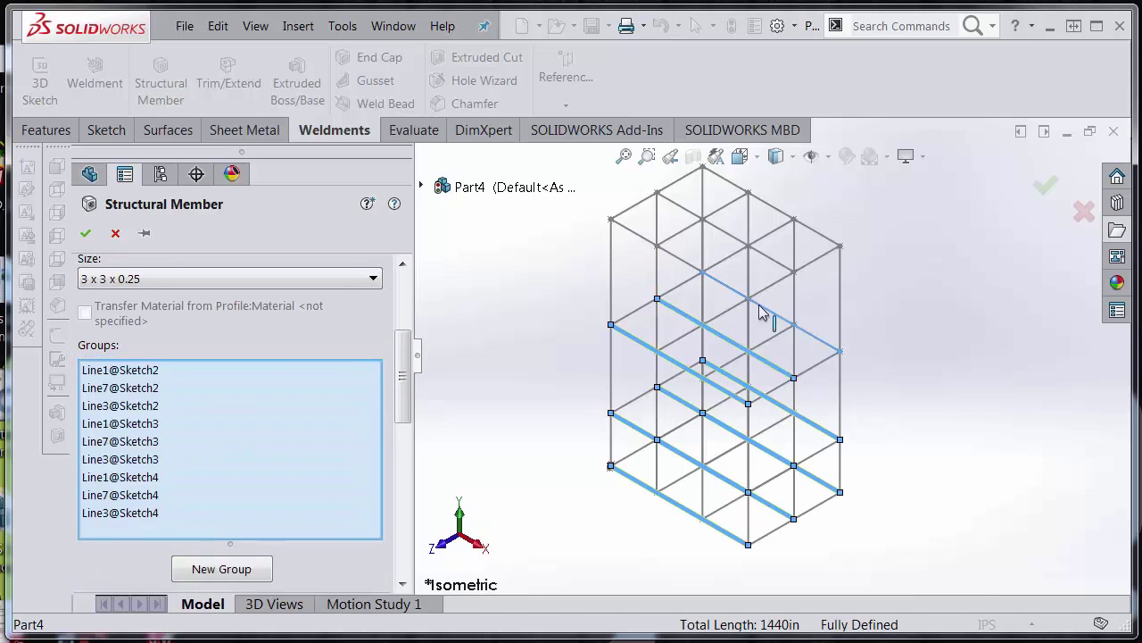
pyautogui.click(627, 239)
pyautogui.click(710, 220)
pyautogui.click(739, 189)
pyautogui.click(739, 189)
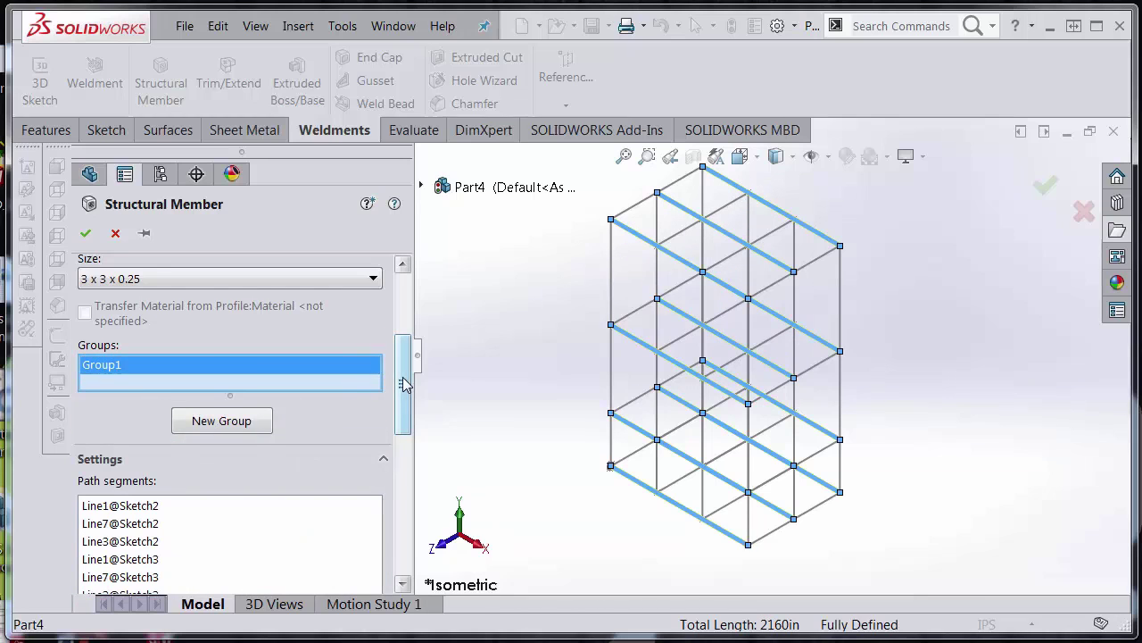
pyautogui.scroll(3, 408, 353)
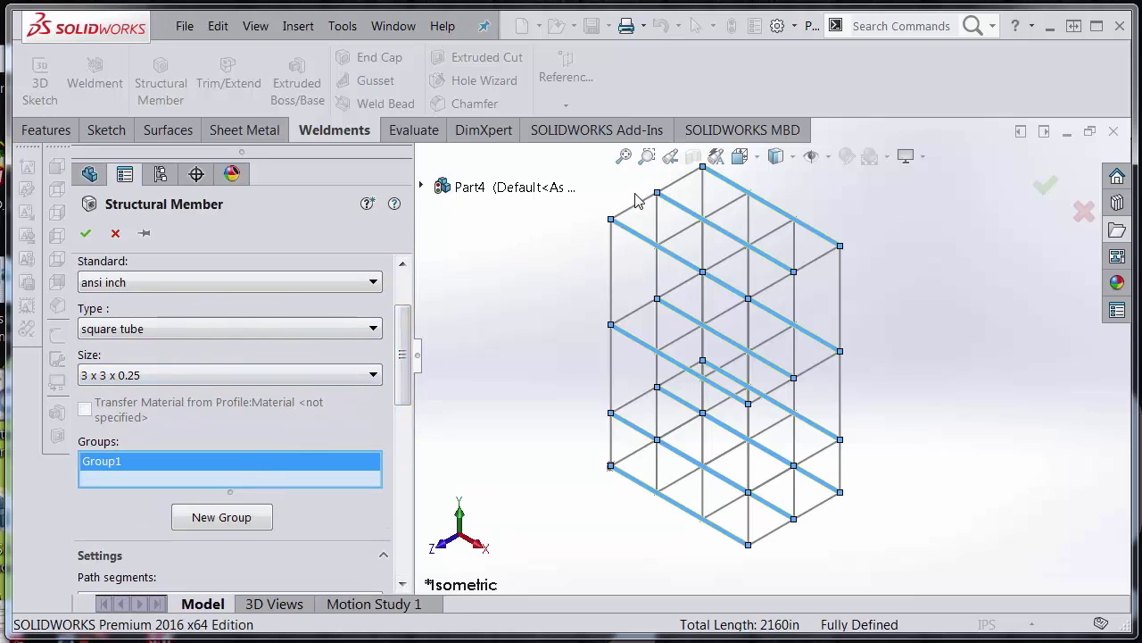
# Step: Start Group2 and add the crossing grid lines on the top and next-lower levels
pyautogui.click(221, 517)
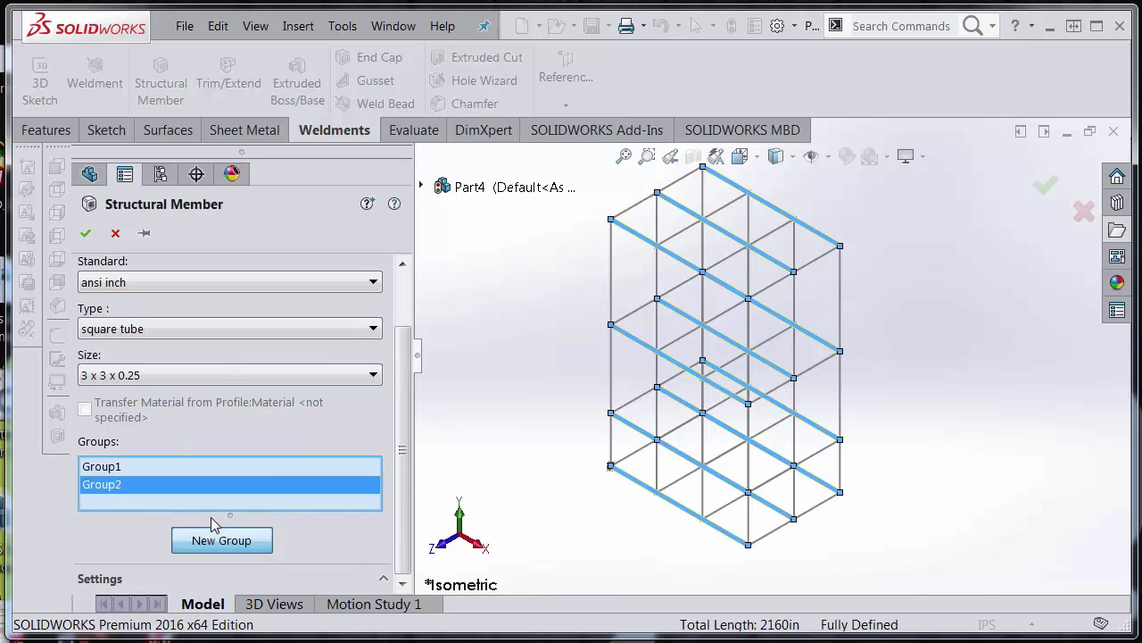
pyautogui.click(627, 216)
pyautogui.click(689, 229)
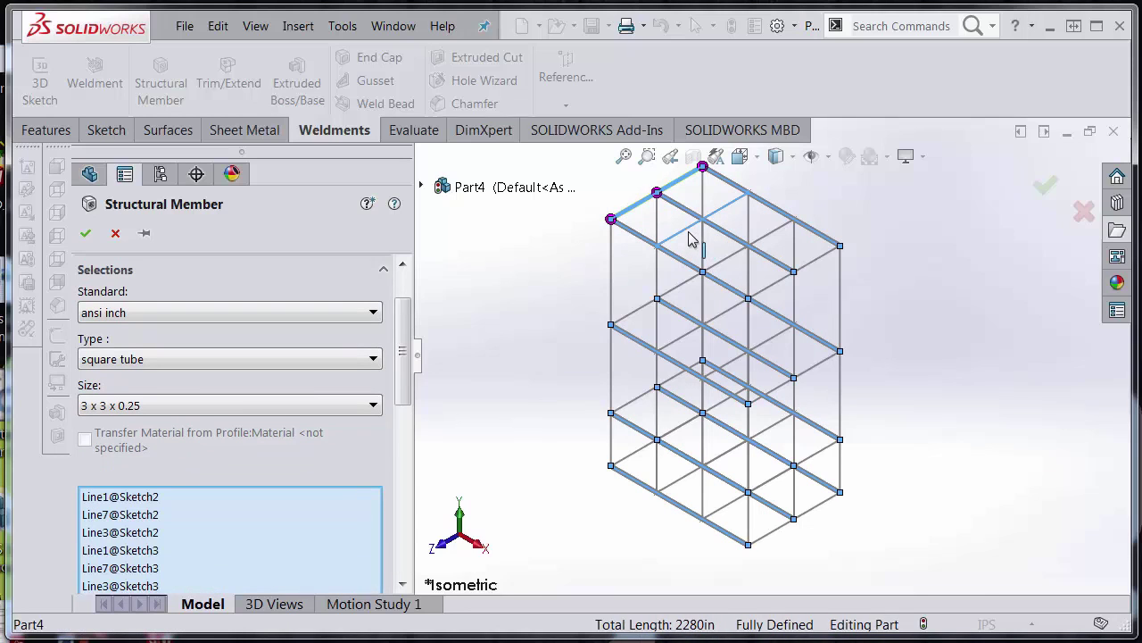
pyautogui.click(728, 263)
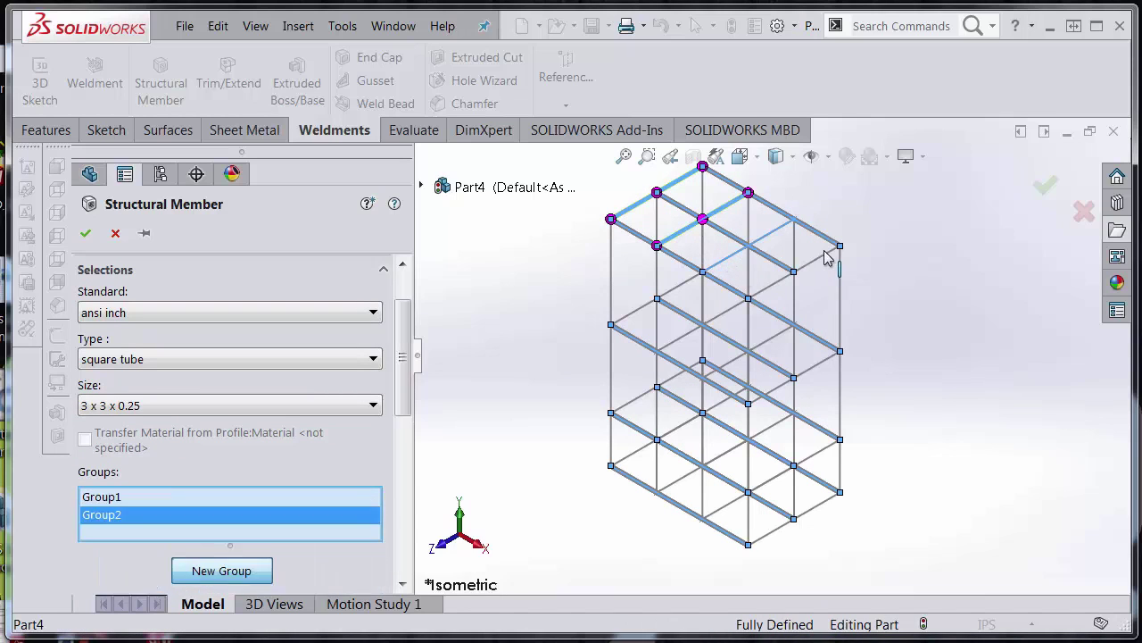
pyautogui.click(658, 317)
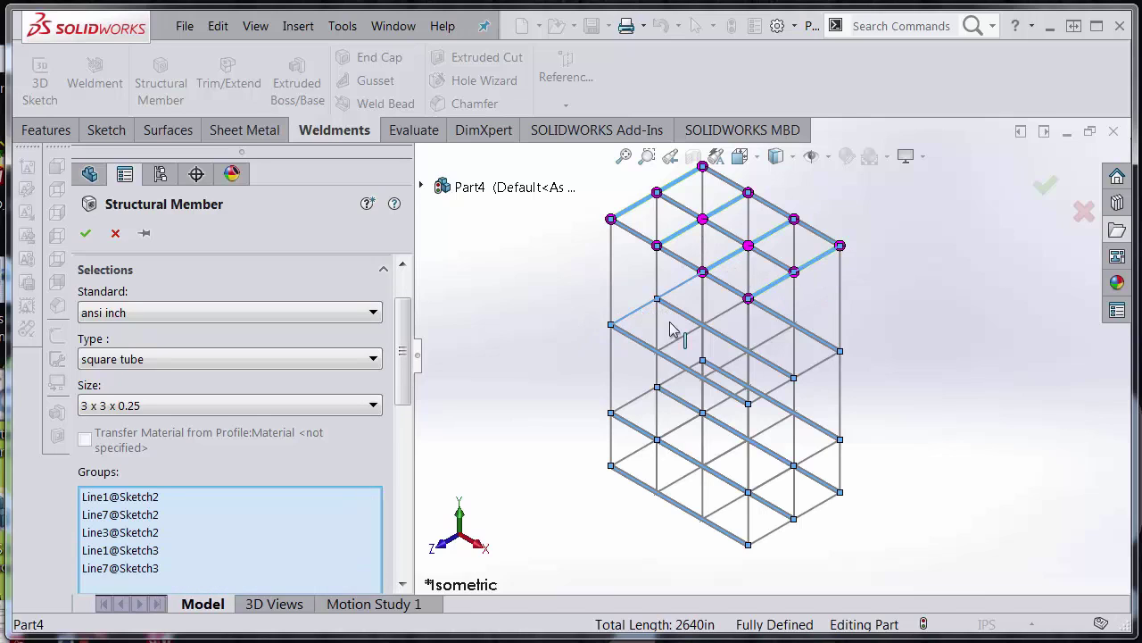
pyautogui.click(688, 342)
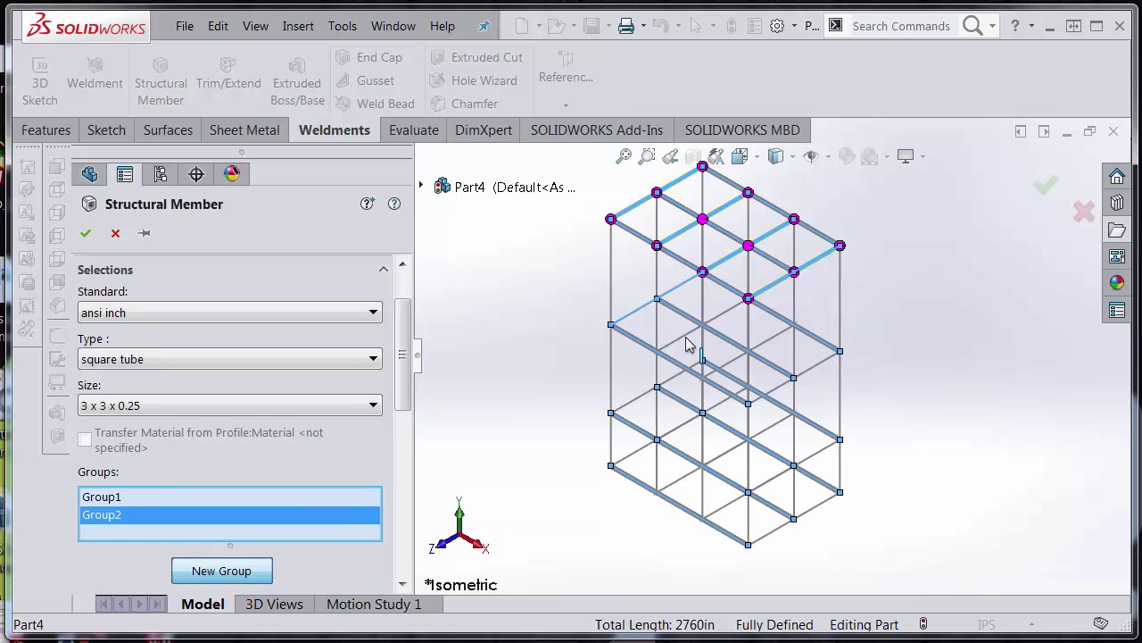
pyautogui.click(777, 350)
pyautogui.click(814, 375)
# Step: Add the crossing grid lines on the lower and bottom levels to Group2, reaching 4080in total
pyautogui.click(633, 406)
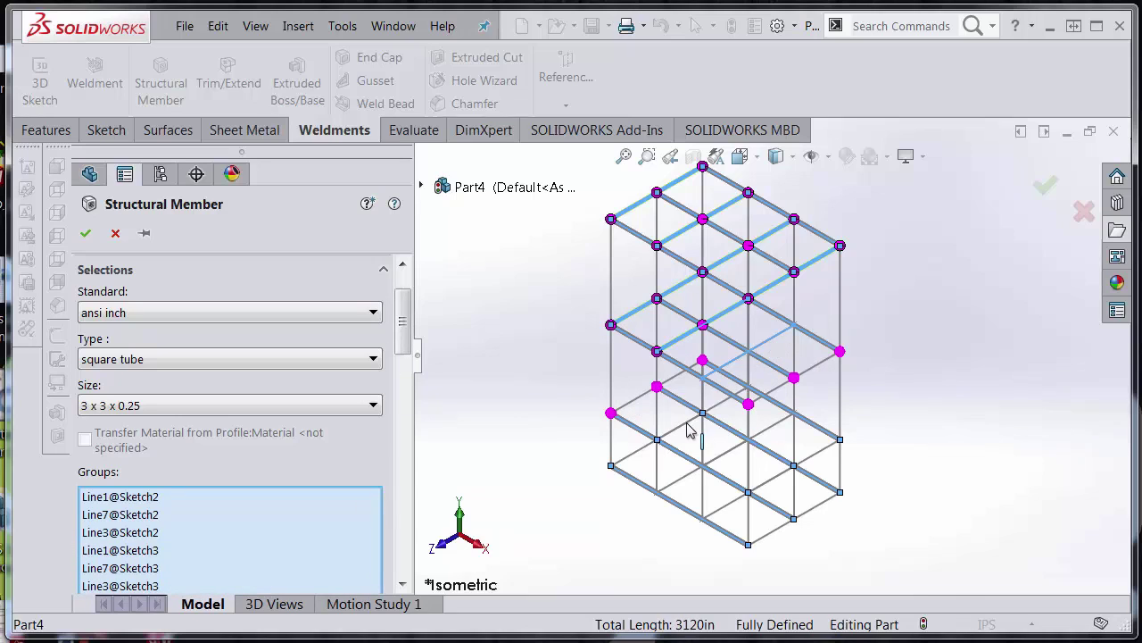
pyautogui.click(739, 406)
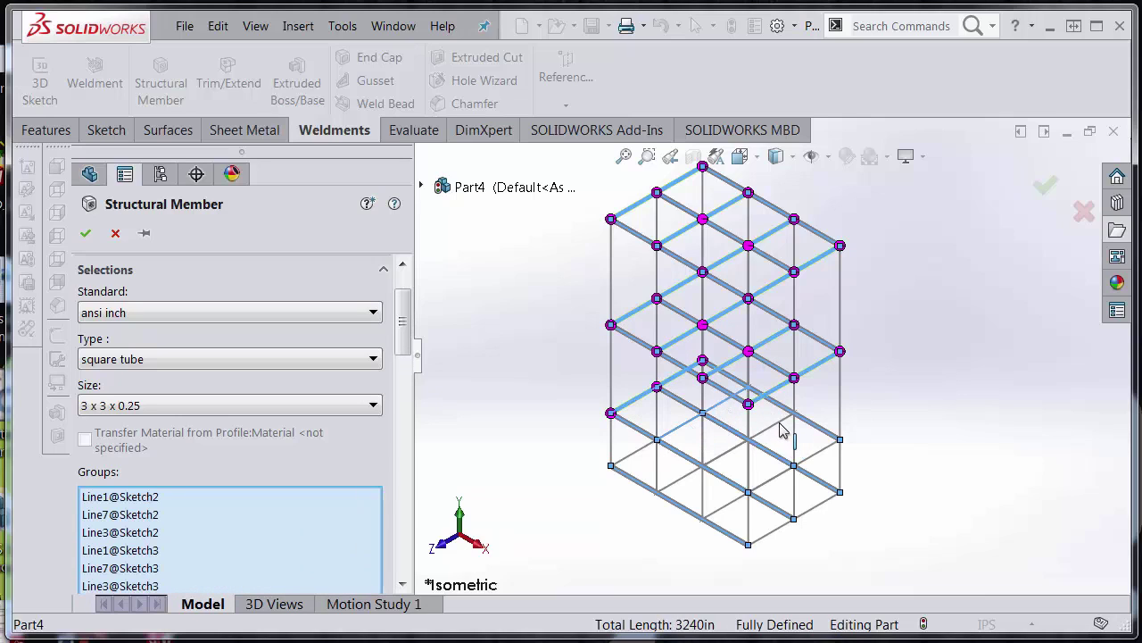
pyautogui.click(816, 450)
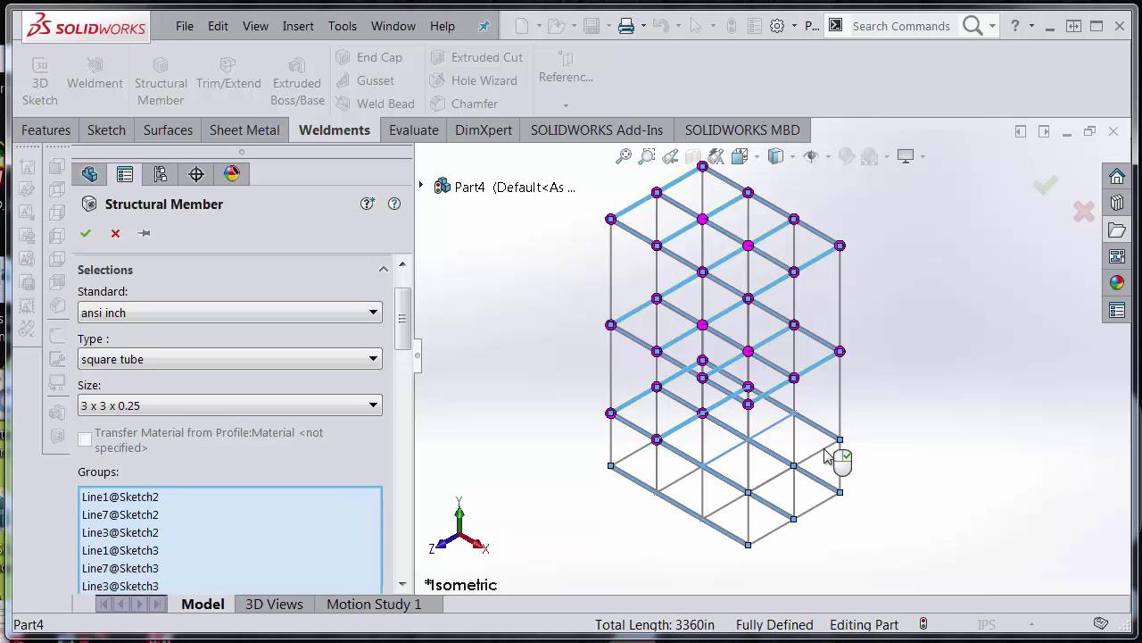
pyautogui.click(828, 456)
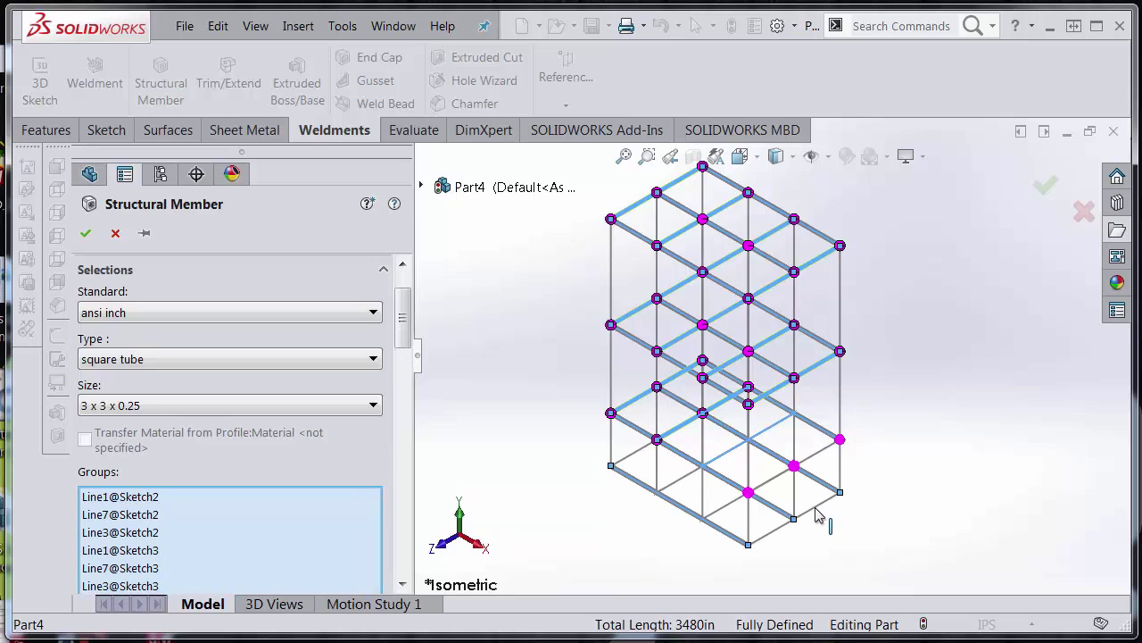
pyautogui.click(815, 516)
pyautogui.click(731, 517)
pyautogui.click(678, 487)
pyautogui.click(616, 513)
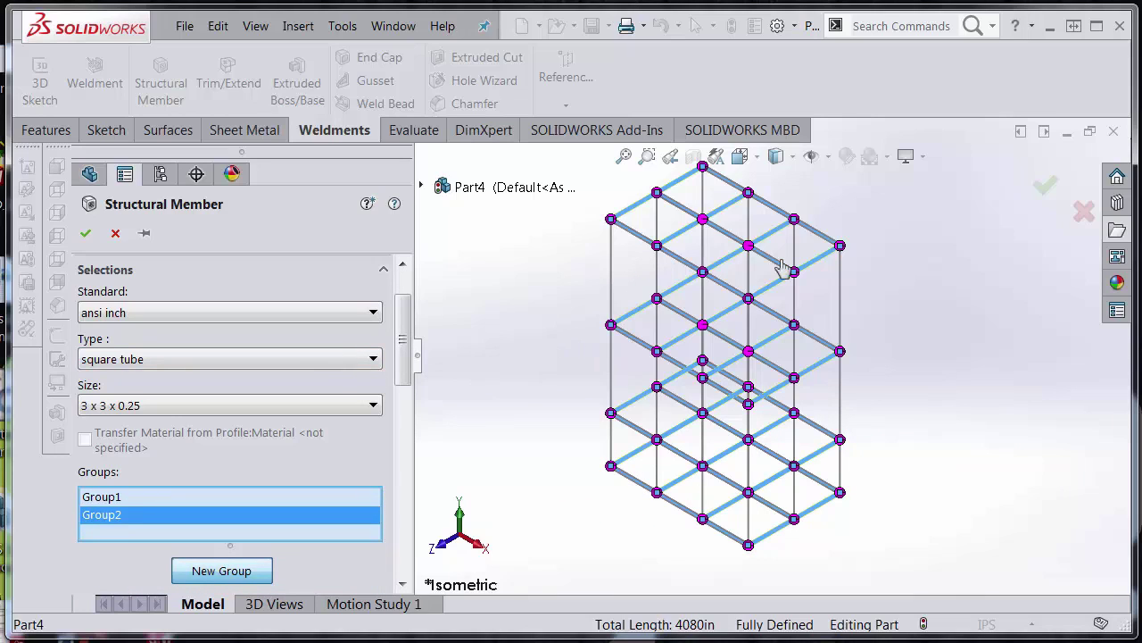
# Step: Accept the 3 x 3 x 0.25 square tube frame and collapse the grid system in the tree
pyautogui.click(1044, 189)
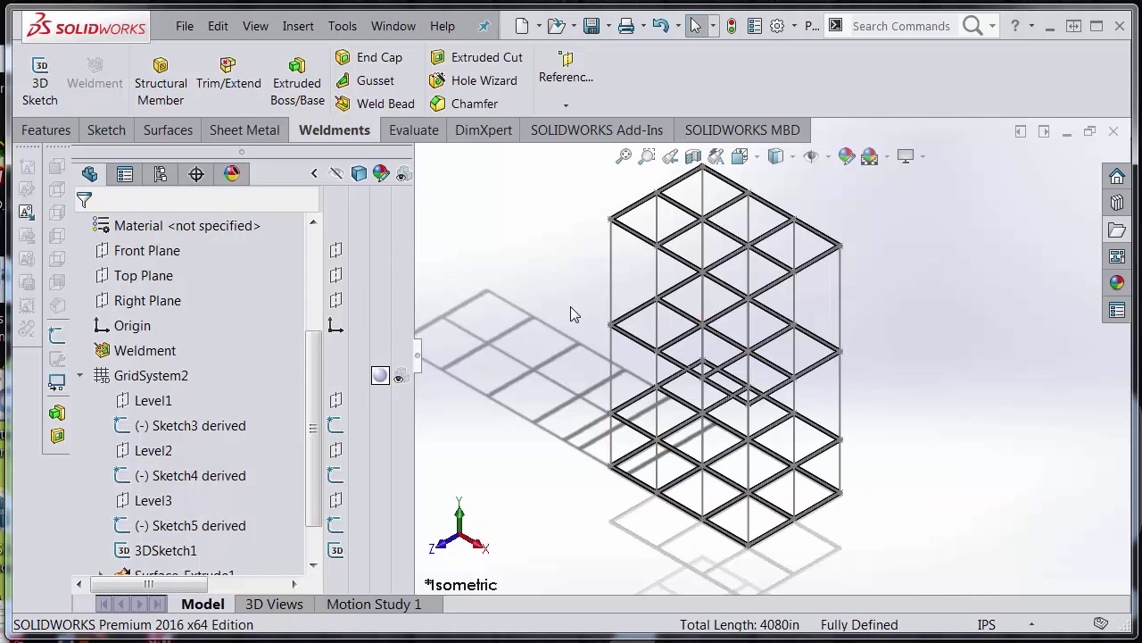
pyautogui.scroll(-1, 185, 347)
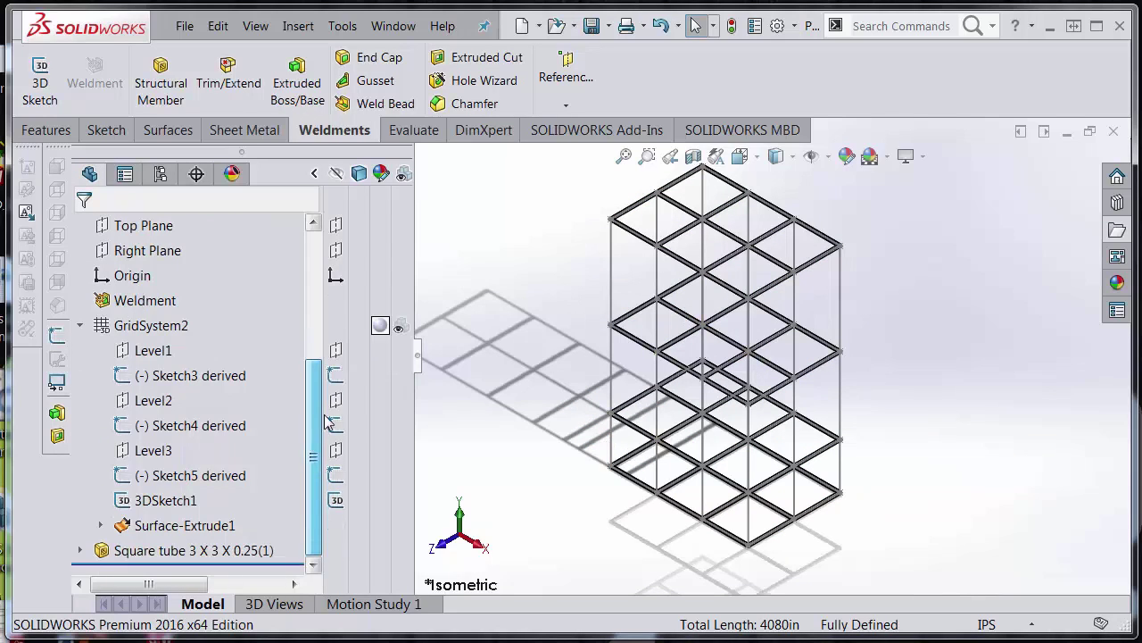
pyautogui.click(84, 324)
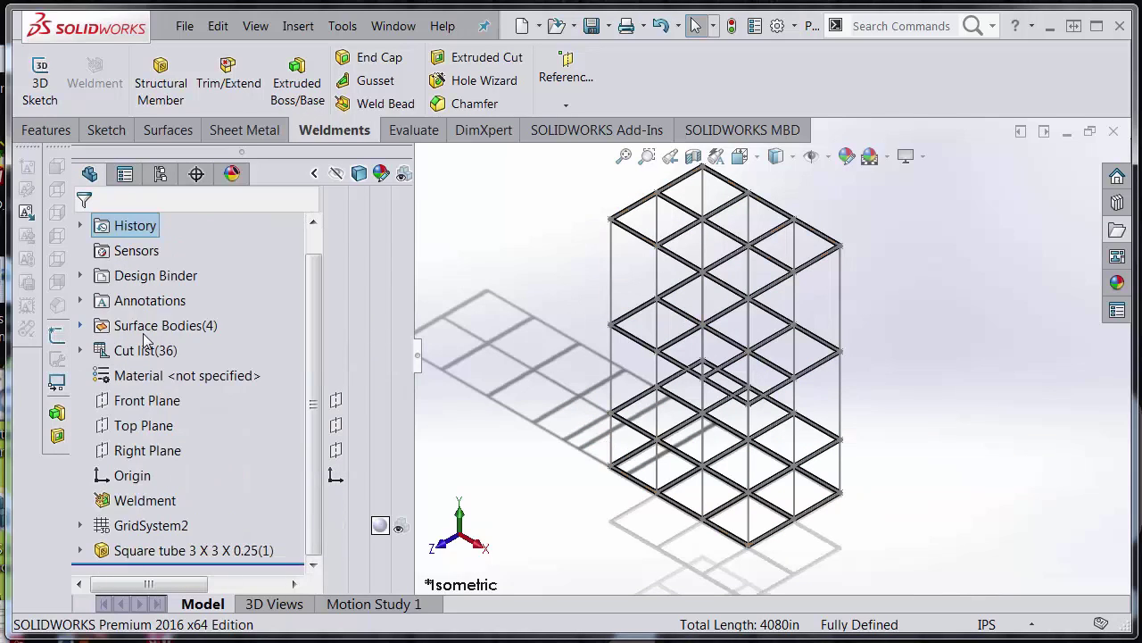
# Step: Start a new 4 x 4 x 0.25 square tube member along the left corner column segments
pyautogui.click(161, 82)
pyautogui.click(219, 461)
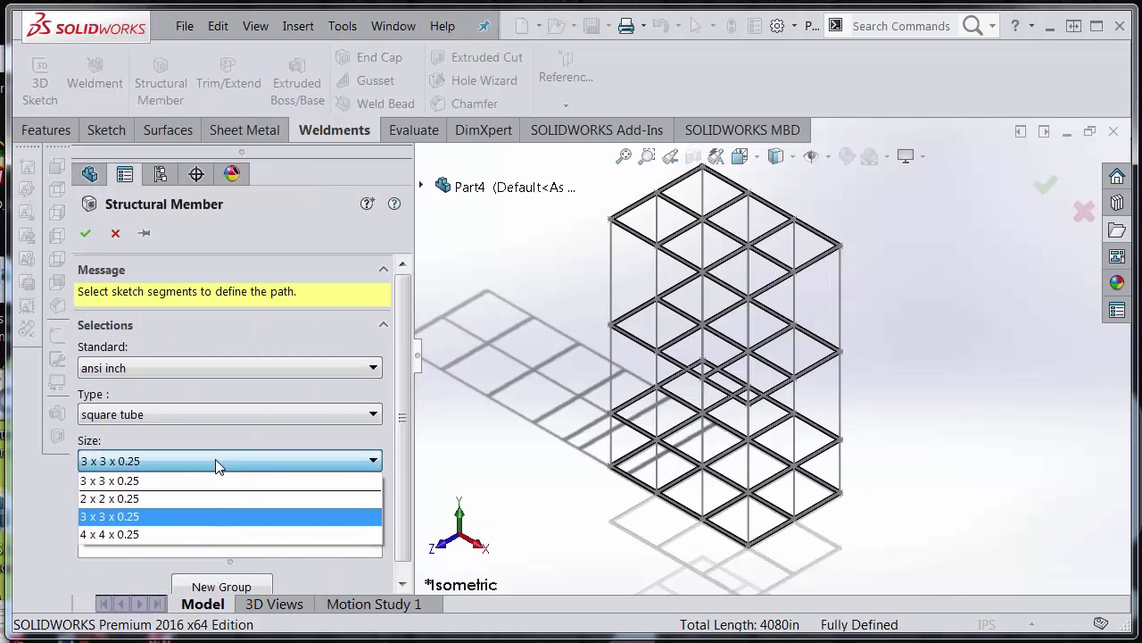
pyautogui.click(167, 534)
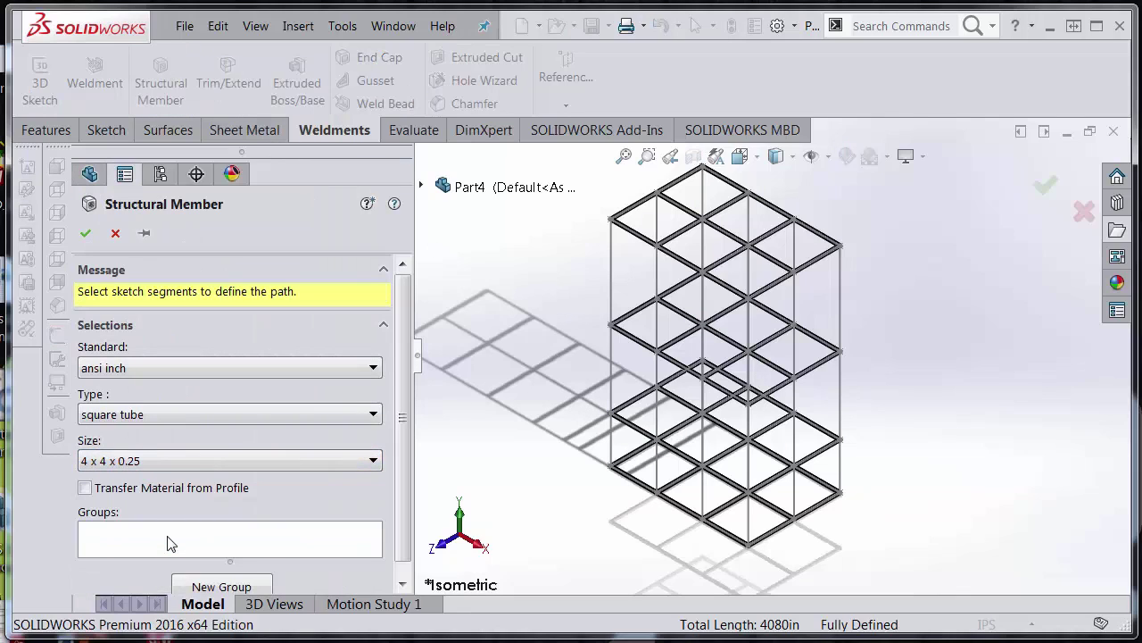
pyautogui.click(612, 284)
pyautogui.click(612, 367)
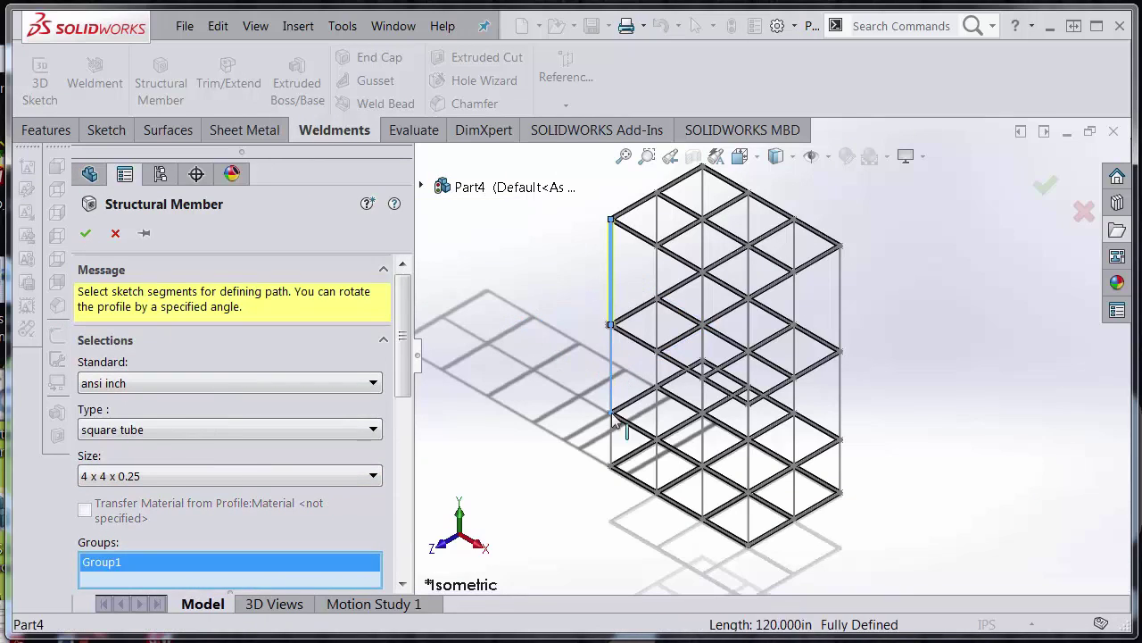
pyautogui.click(610, 446)
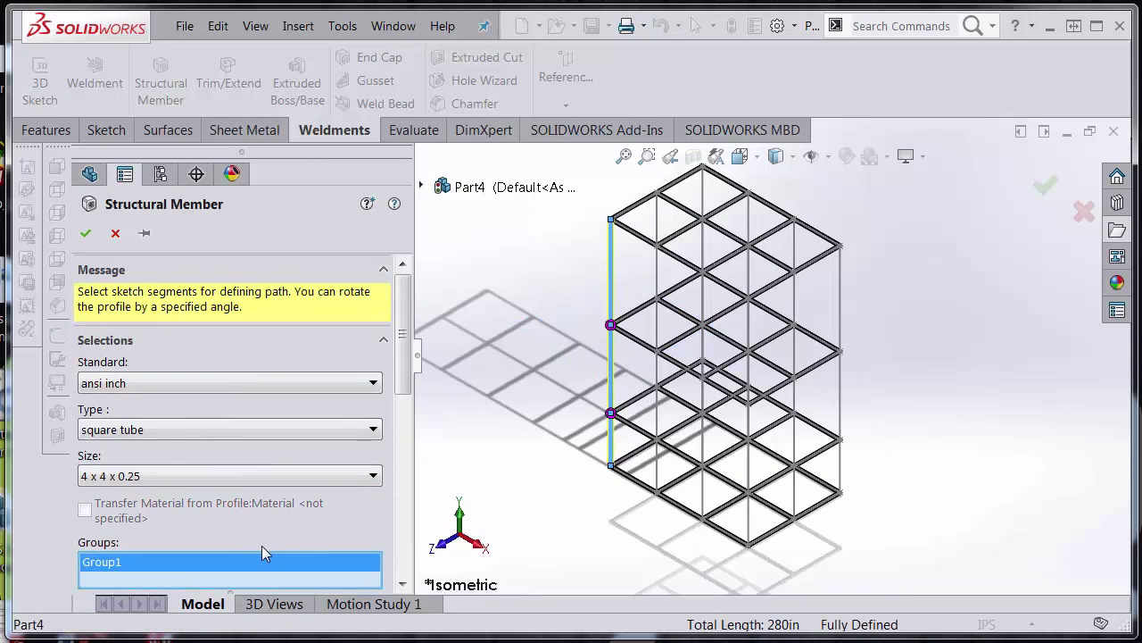
# Step: Add the next column's vertical segments as a second group
pyautogui.scroll(-3, 348, 518)
pyautogui.click(216, 436)
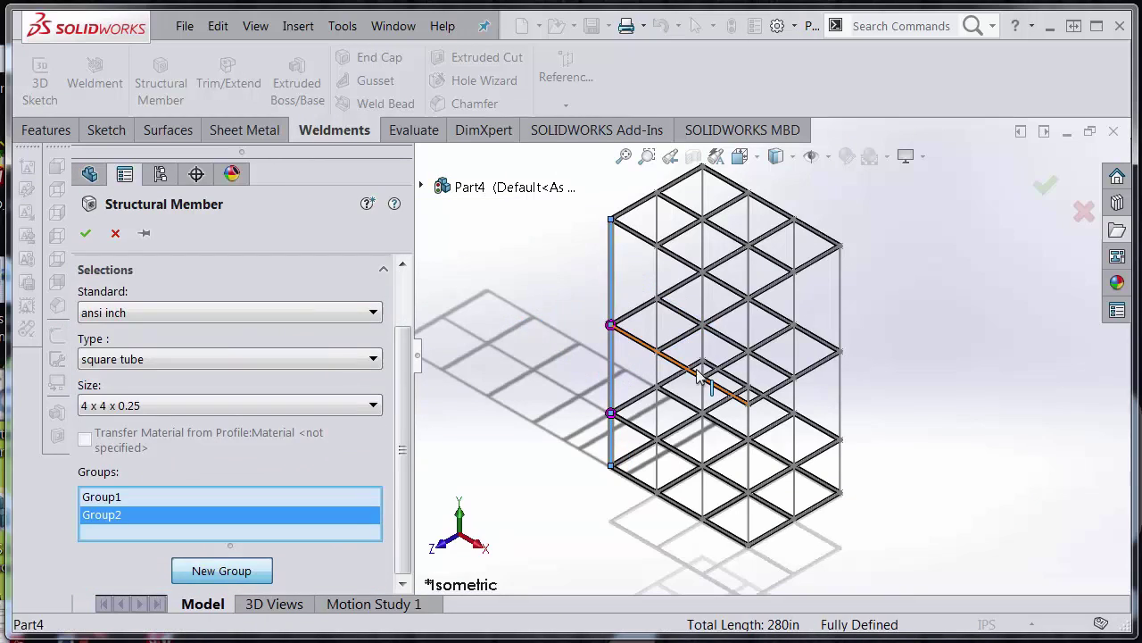
pyautogui.click(702, 198)
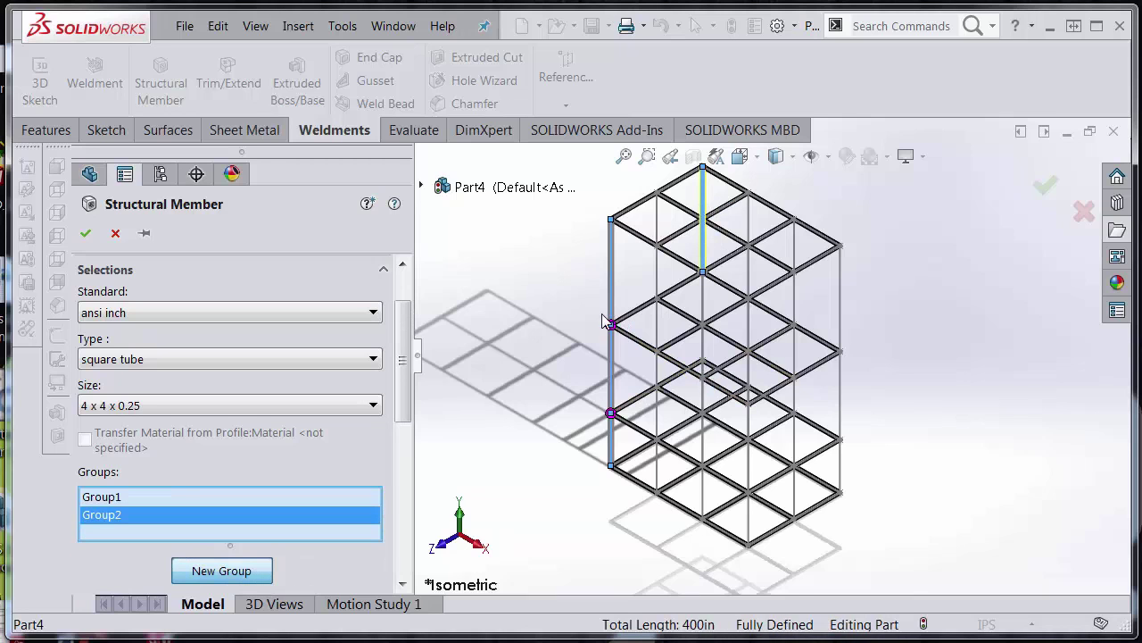
pyautogui.moveTo(618, 318); pyautogui.dragTo(685, 364, button='middle')
pyautogui.click(611, 373)
pyautogui.click(591, 451)
pyautogui.moveTo(832, 343); pyautogui.dragTo(845, 271, button='middle')
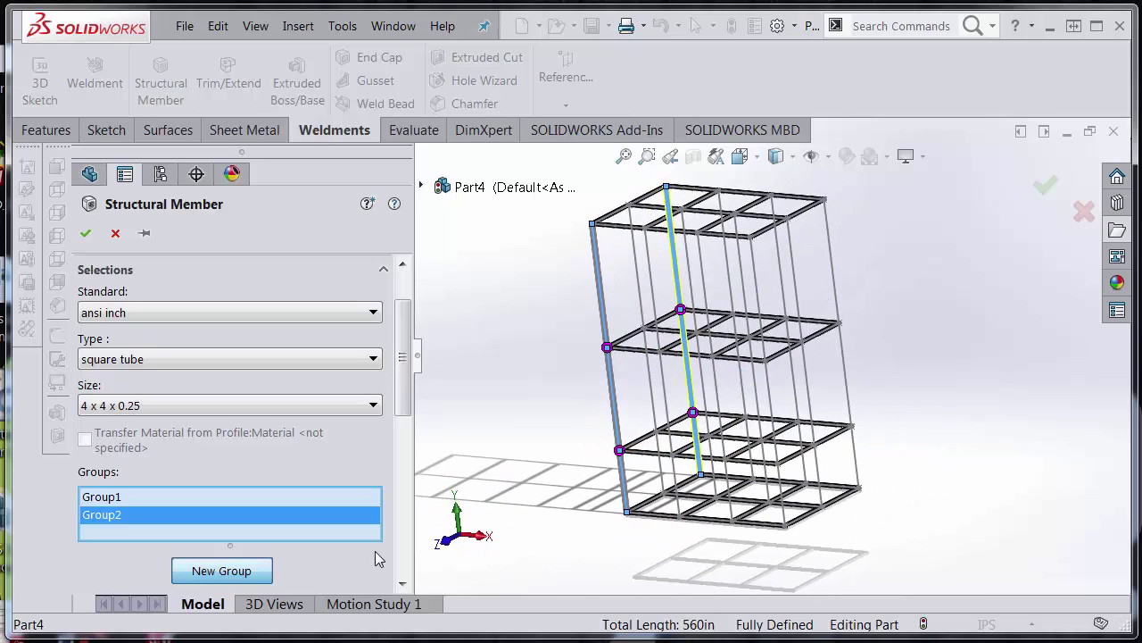
# Step: Add the right-edge column segments as a third group
pyautogui.click(272, 573)
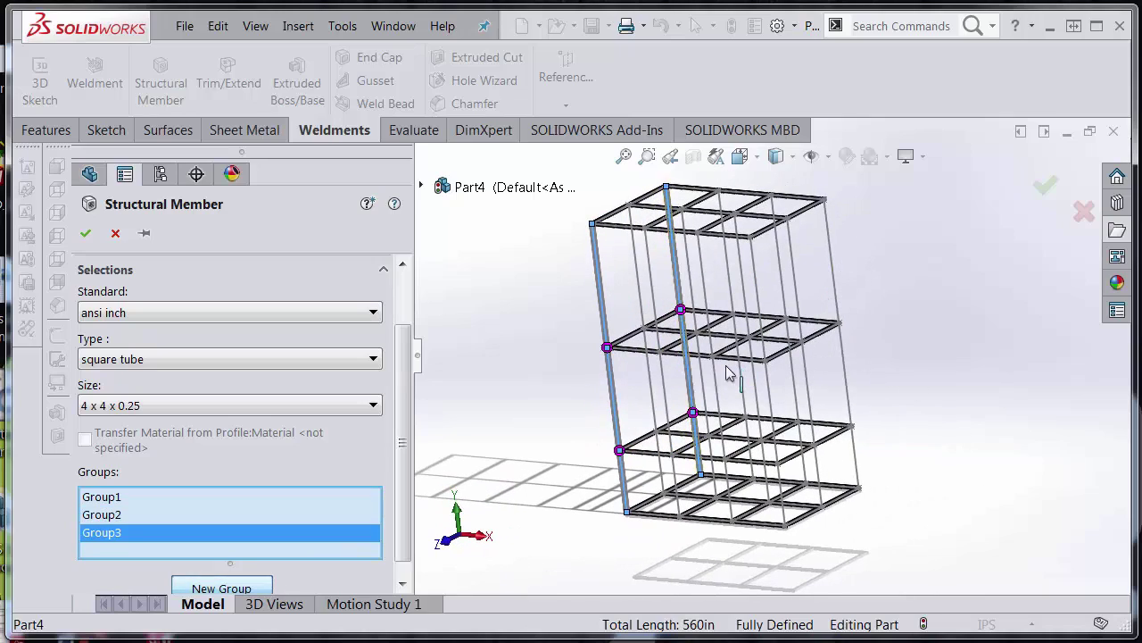
pyautogui.click(832, 287)
pyautogui.click(849, 370)
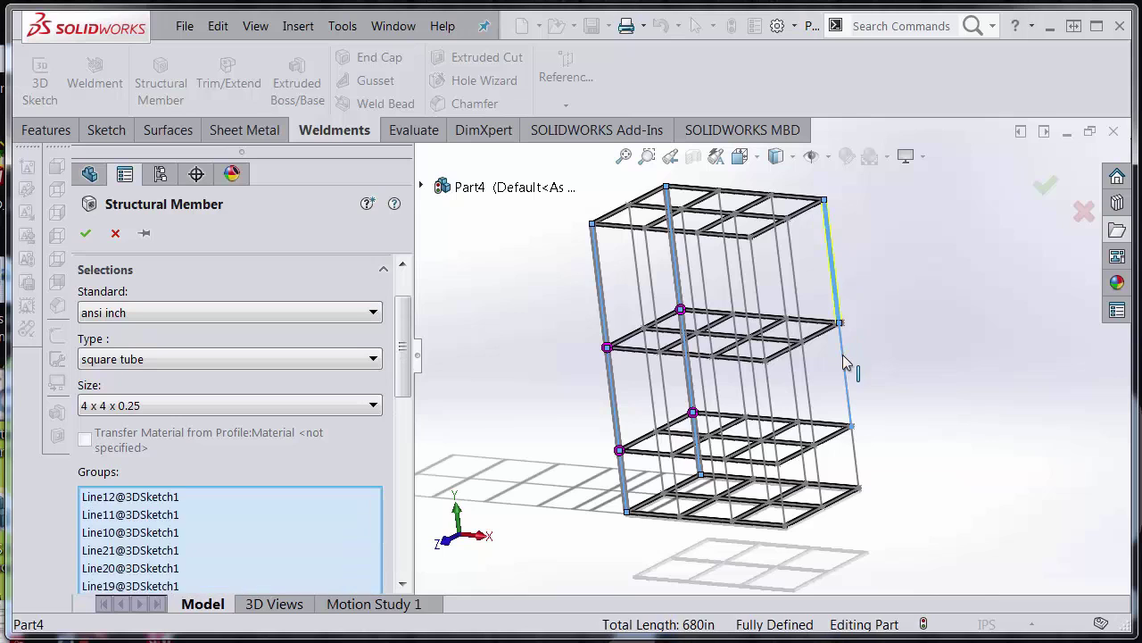
pyautogui.click(855, 466)
# Step: Add the left vertical frame edges as Group4 and return to isometric view
pyautogui.moveTo(570, 364); pyautogui.dragTo(450, 410, button='middle')
pyautogui.click(221, 588)
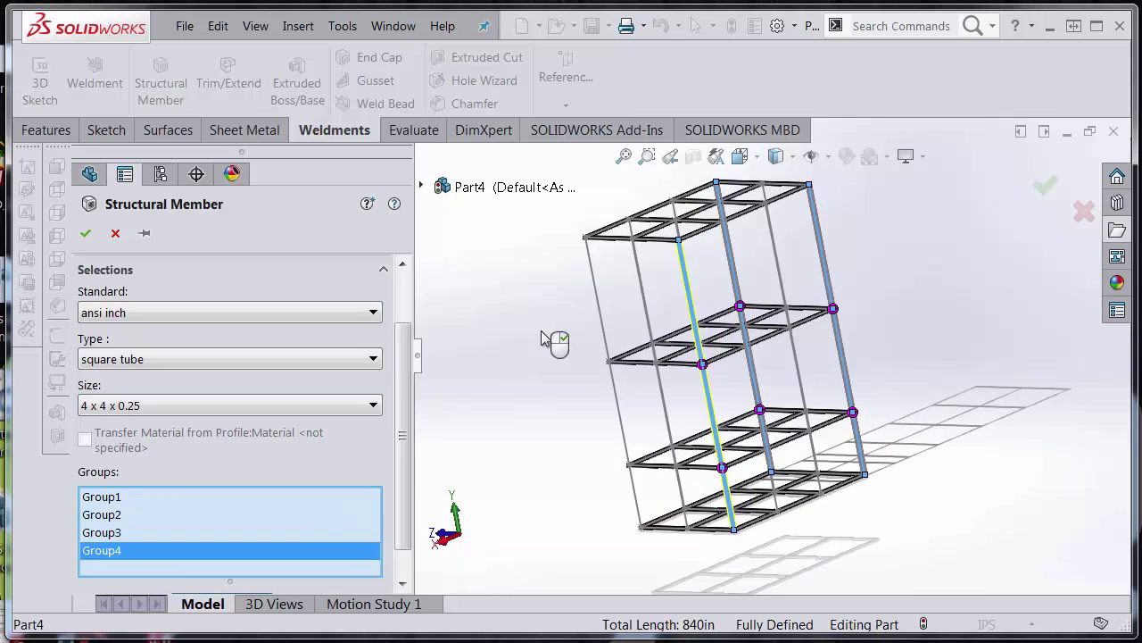
pyautogui.click(598, 309)
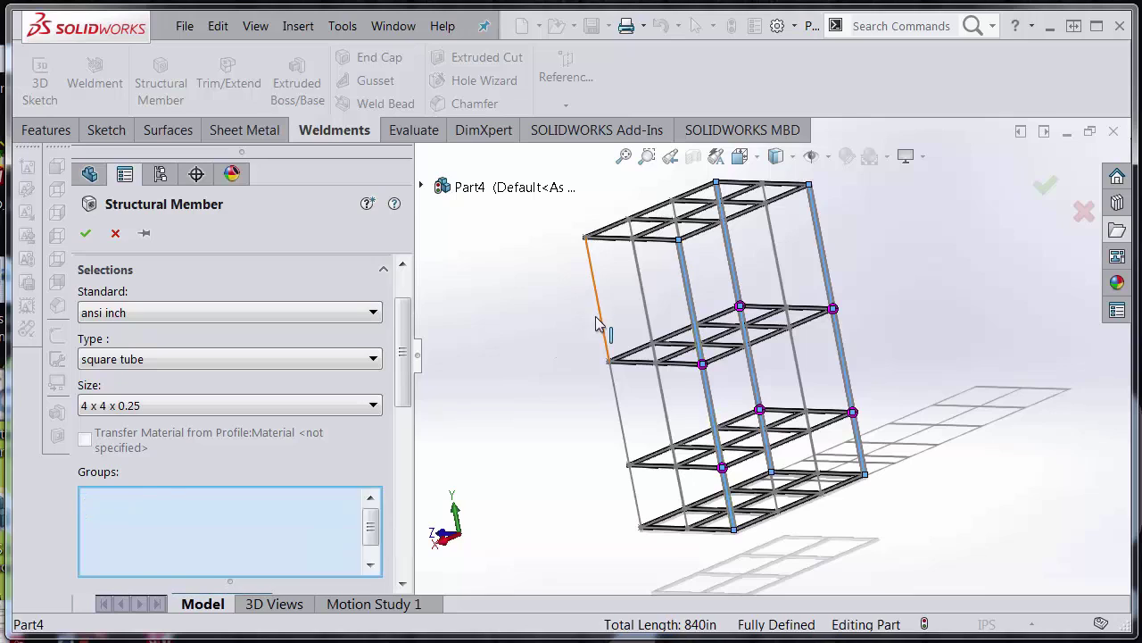
pyautogui.click(622, 433)
pyautogui.click(636, 493)
pyautogui.hotkey('ctrl', '7')
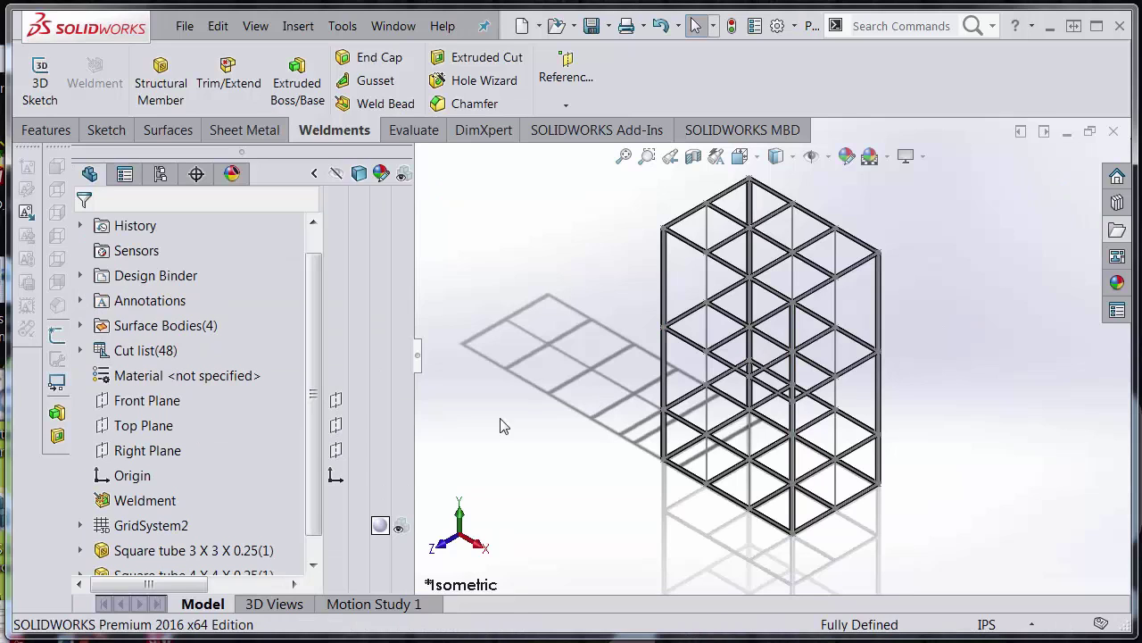
# Step: Expand GridSystem2 to review its levels and sketches, then collapse it again
pyautogui.scroll(-1, 134, 464)
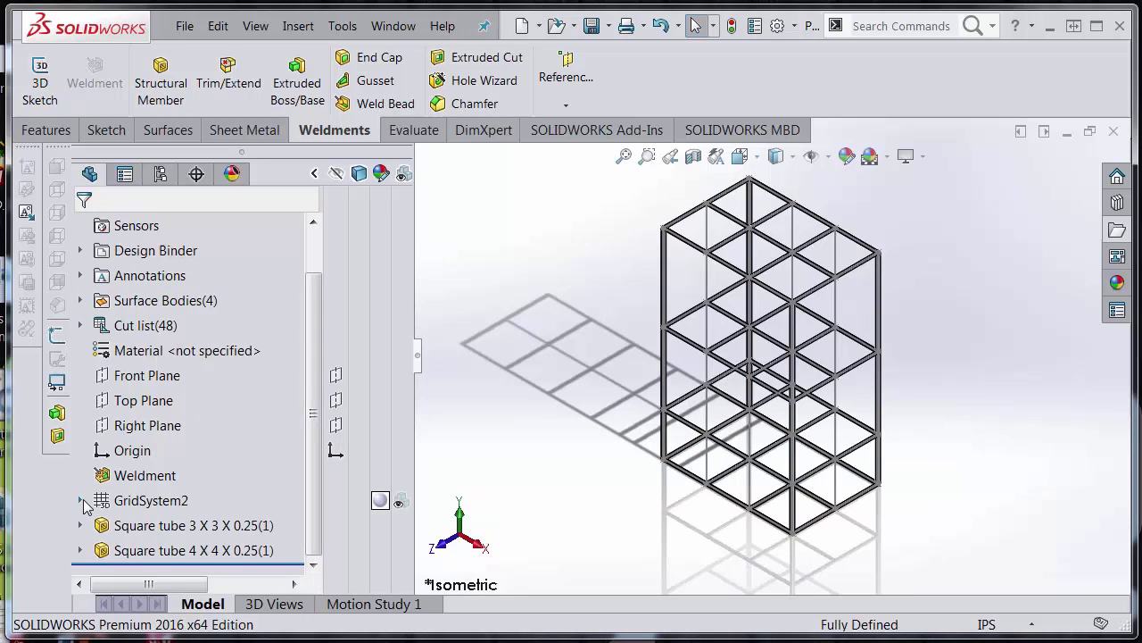
pyautogui.click(80, 500)
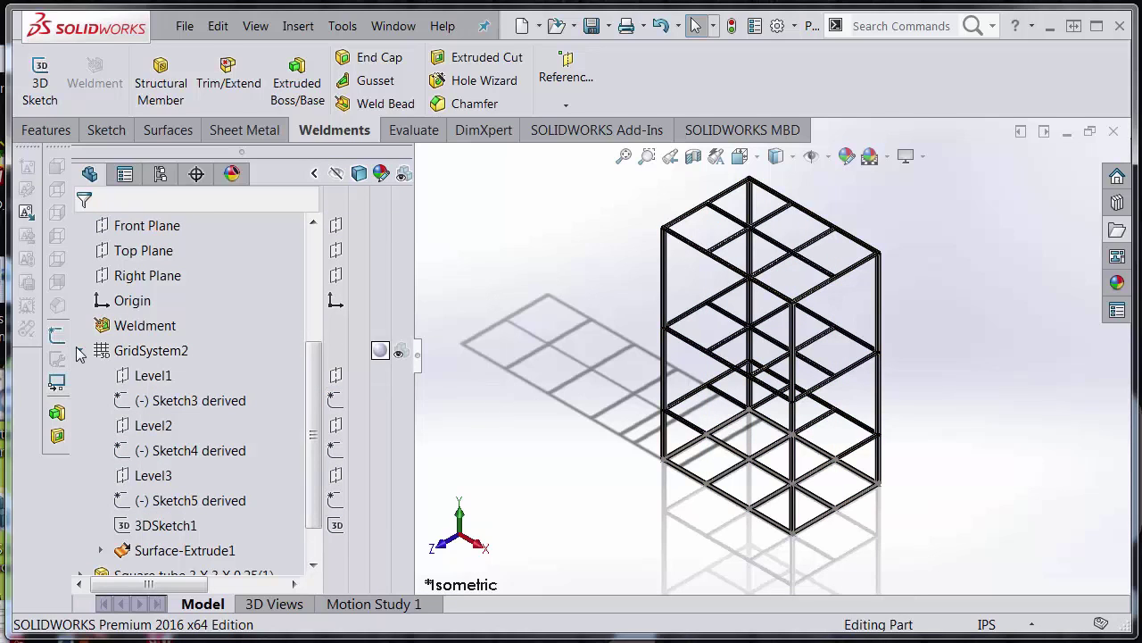
pyautogui.hotkey('shift', 'c')
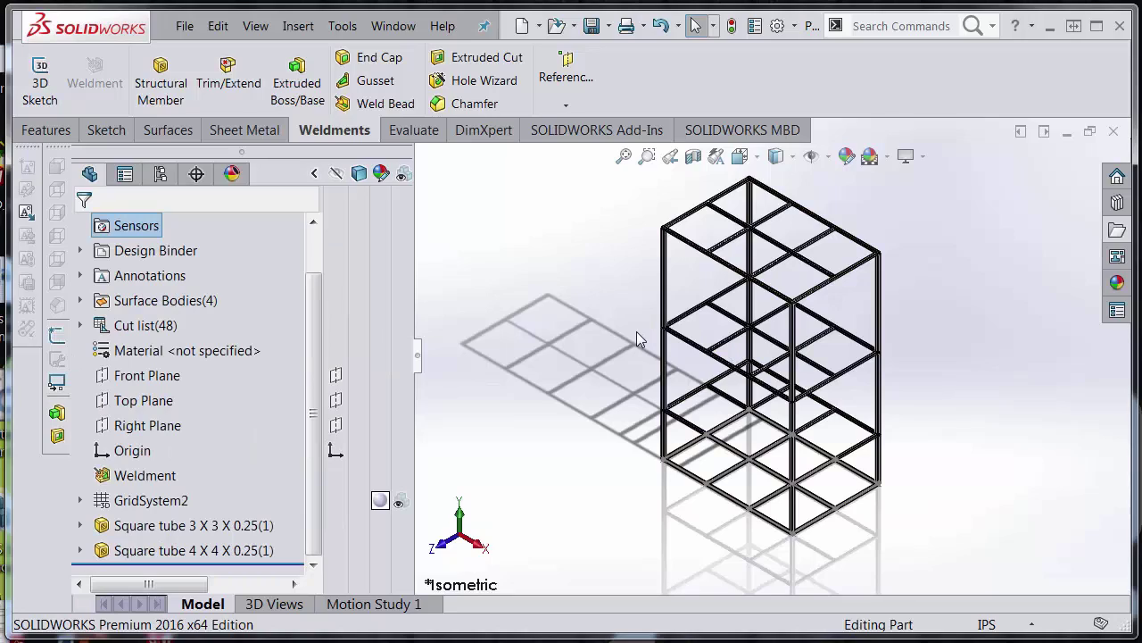
# Step: Orbit the finished 3x3 and 4x4 tube frame through isometric and near-front views
pyautogui.moveTo(636, 331); pyautogui.dragTo(613, 362, button='middle')
pyautogui.hotkey('ctrl', '7')
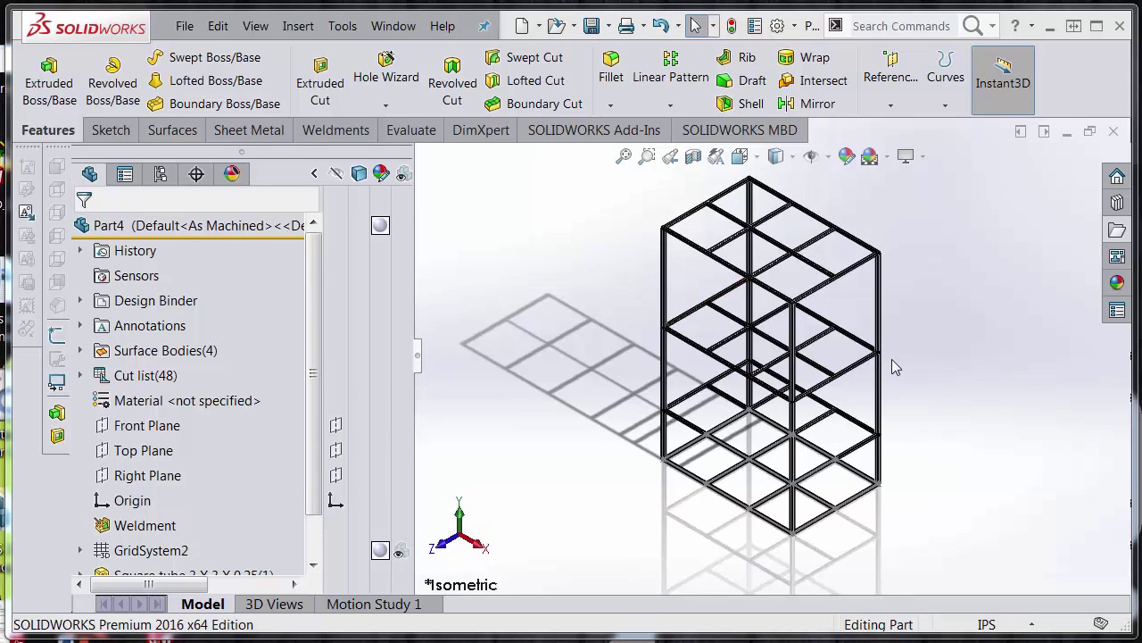
pyautogui.moveTo(621, 404); pyautogui.dragTo(611, 358, button='middle')
pyautogui.hotkey('ctrl', 'shift', 'z')
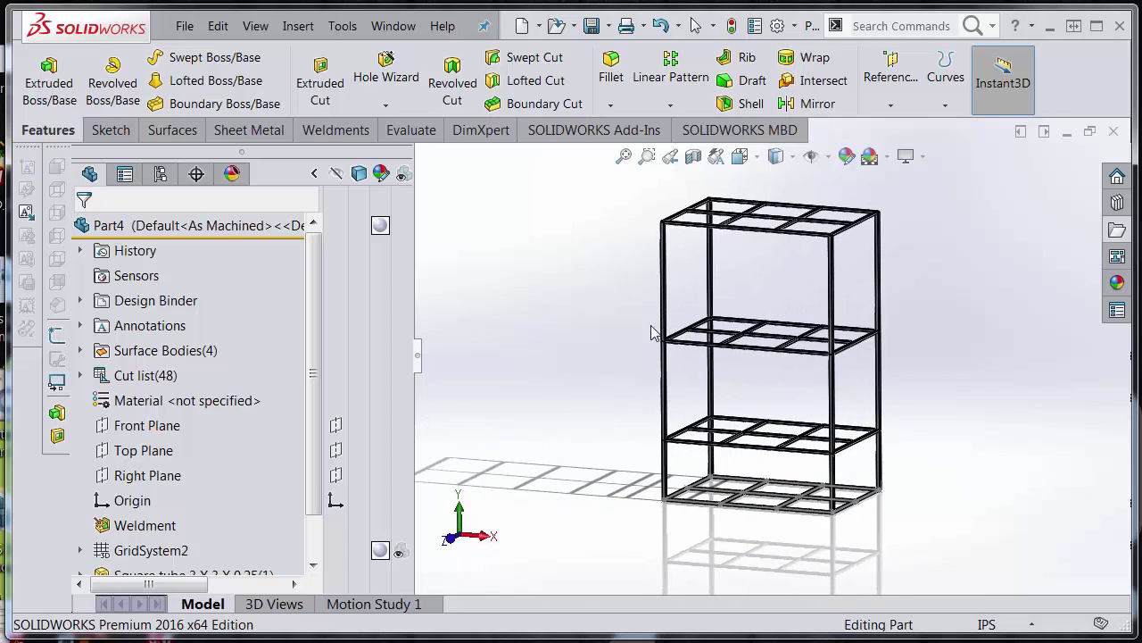
# Step: Create a new blank Part document, Part7, from the New SOLIDWORKS Document dialog
pyautogui.click(524, 26)
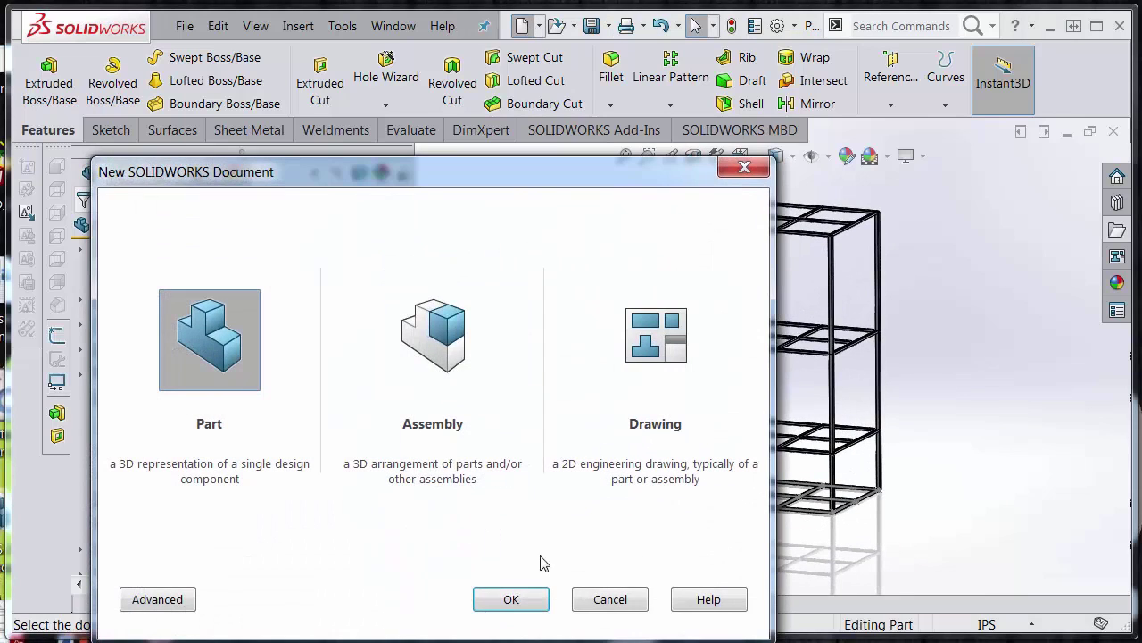
pyautogui.click(511, 598)
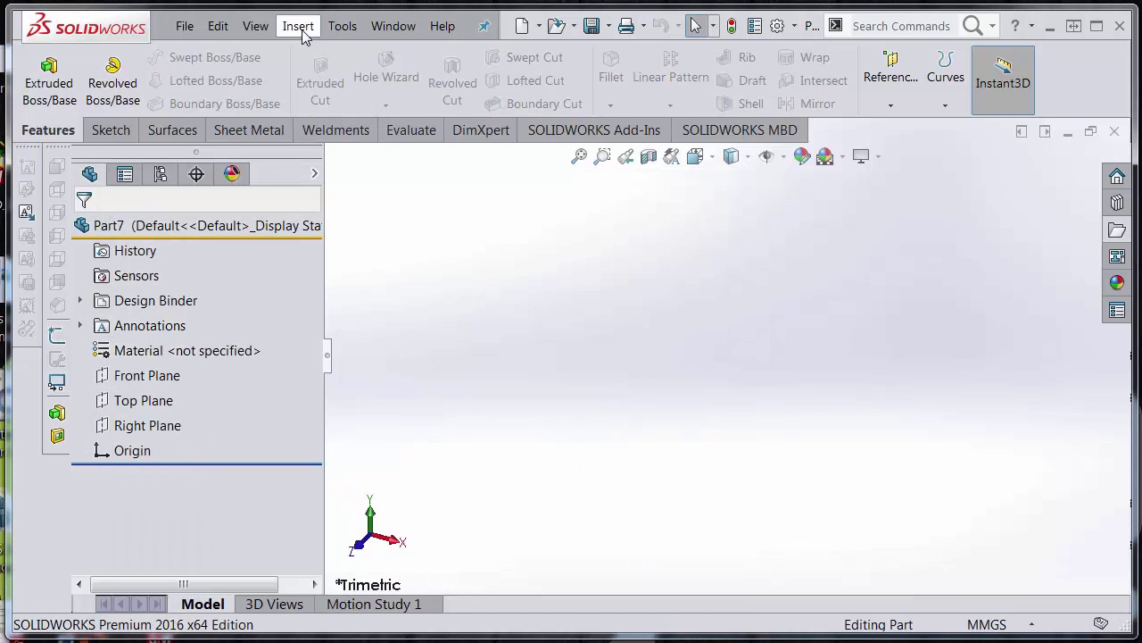
# Step: Start a Grid System and sketch a six-sided polygon centred on the origin
pyautogui.click(302, 30)
pyautogui.moveTo(404, 282)
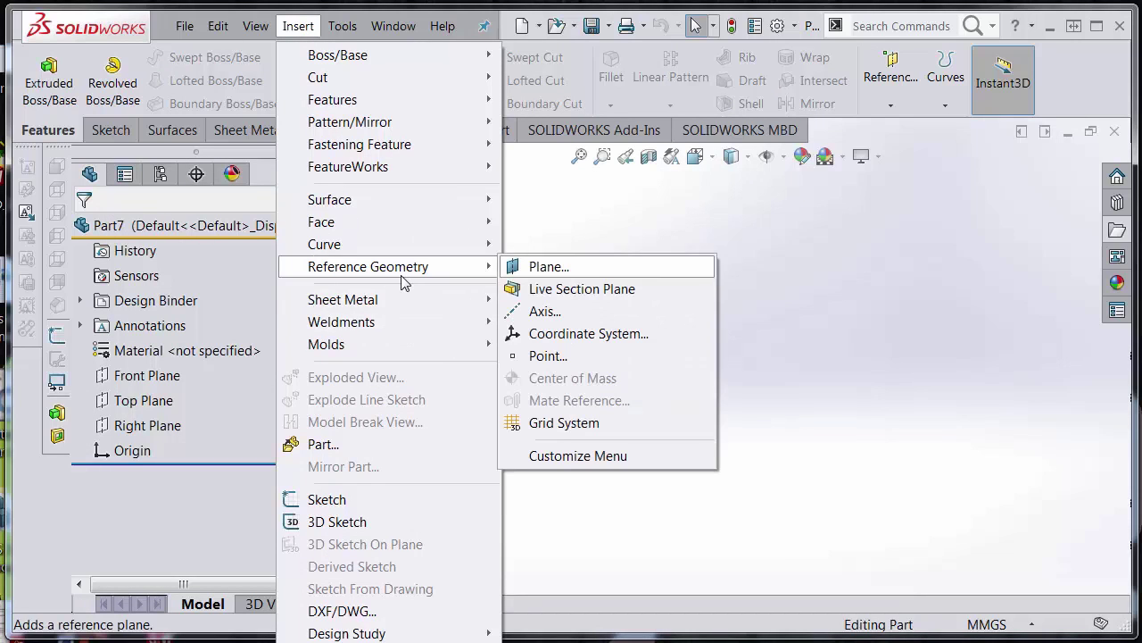
pyautogui.click(585, 428)
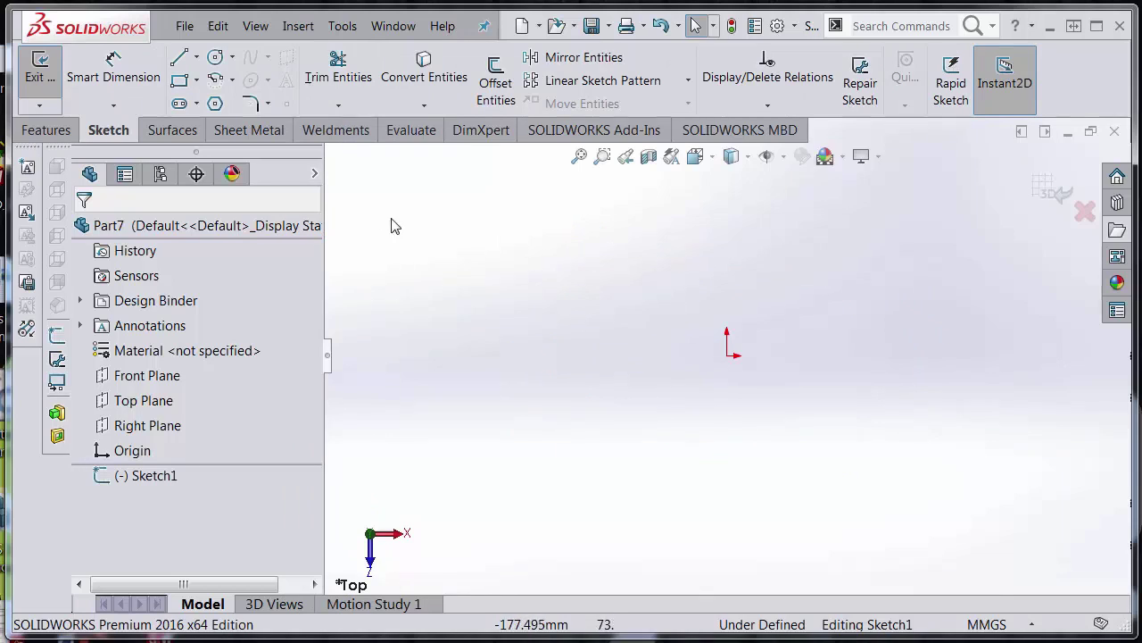
pyautogui.press('s')
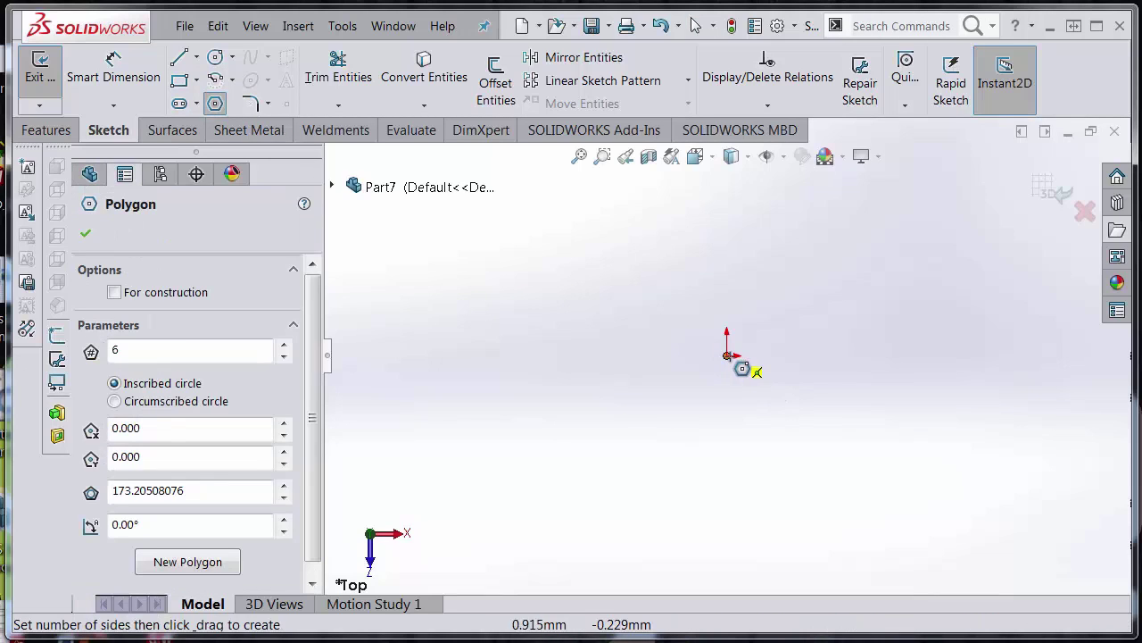
pyautogui.click(728, 356)
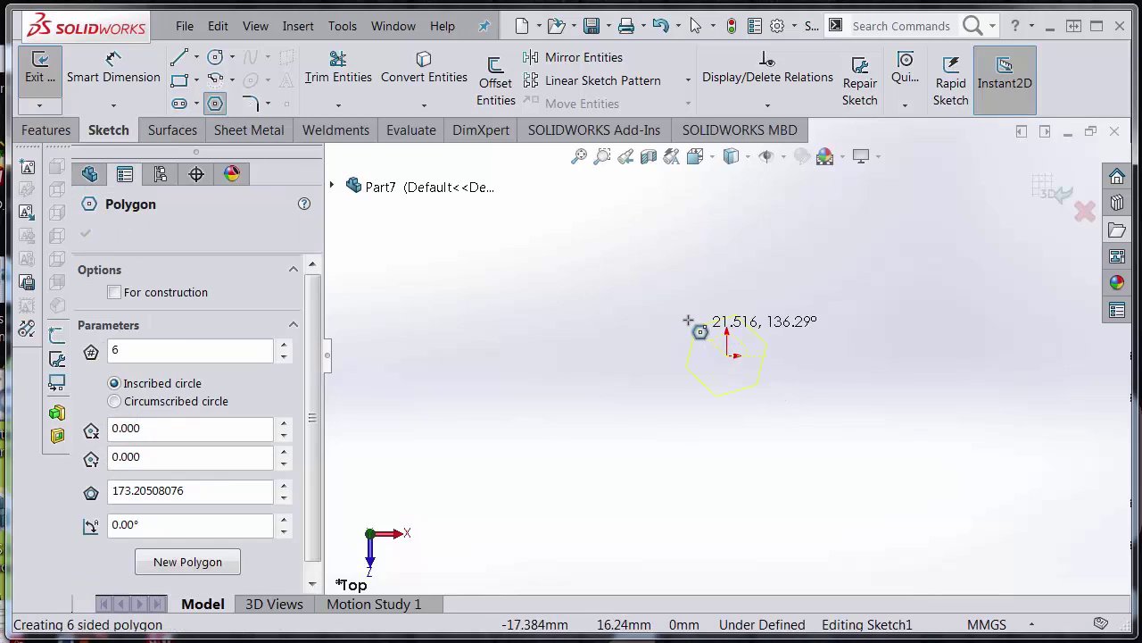
pyautogui.click(655, 244)
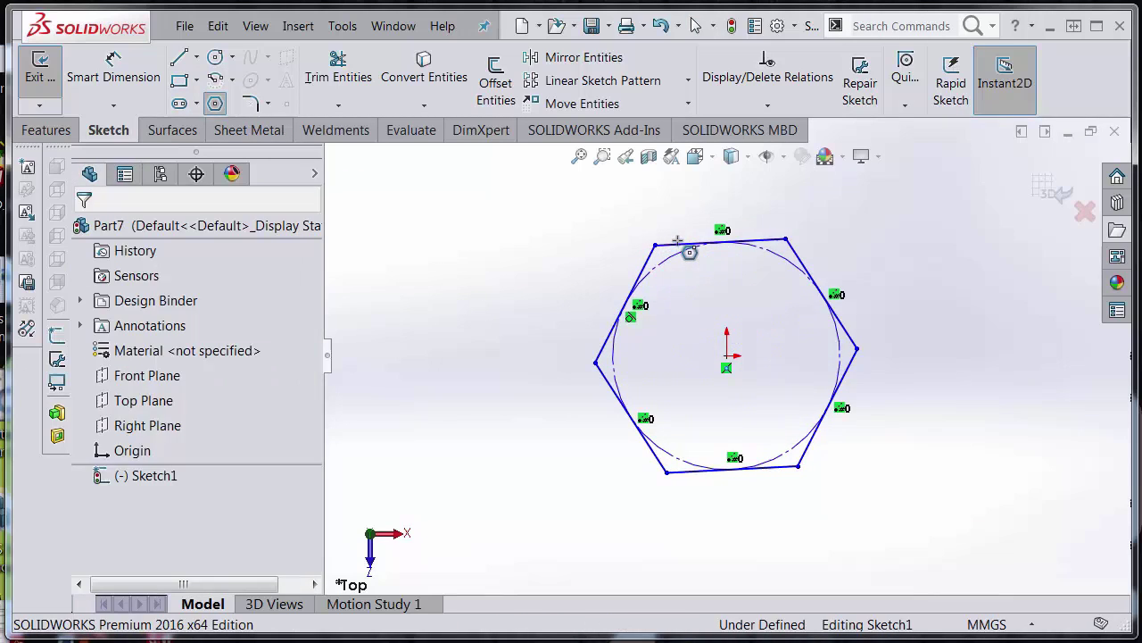
# Step: Make the hexagon's top edge horizontal and dimension its length to 75 mm
pyautogui.click(677, 242)
pyautogui.rightClick(681, 245)
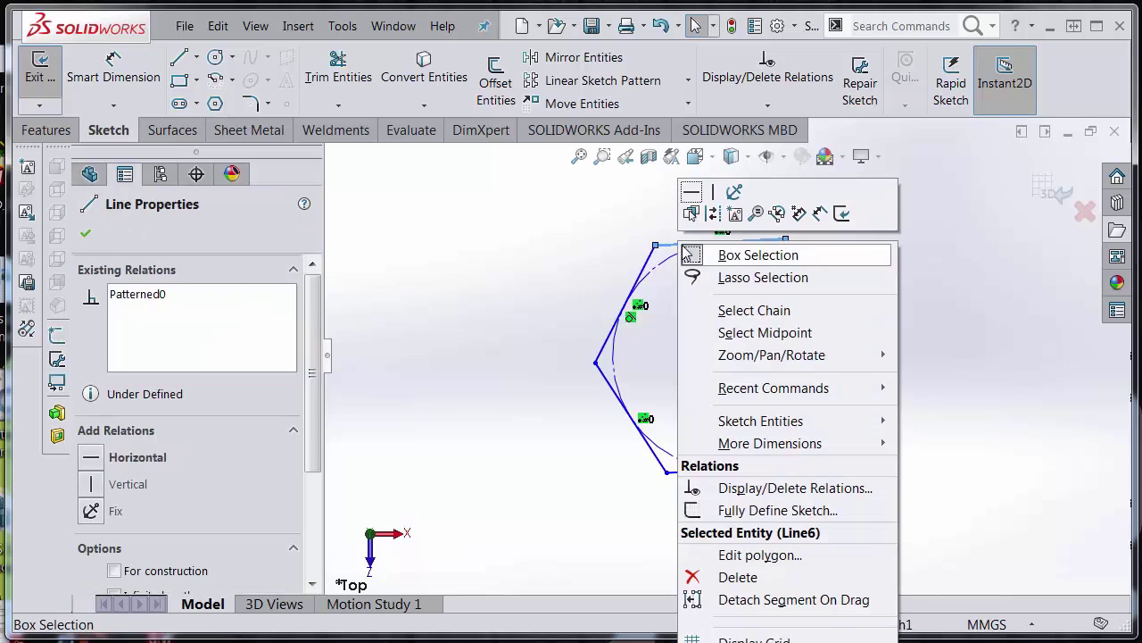
pyautogui.click(692, 195)
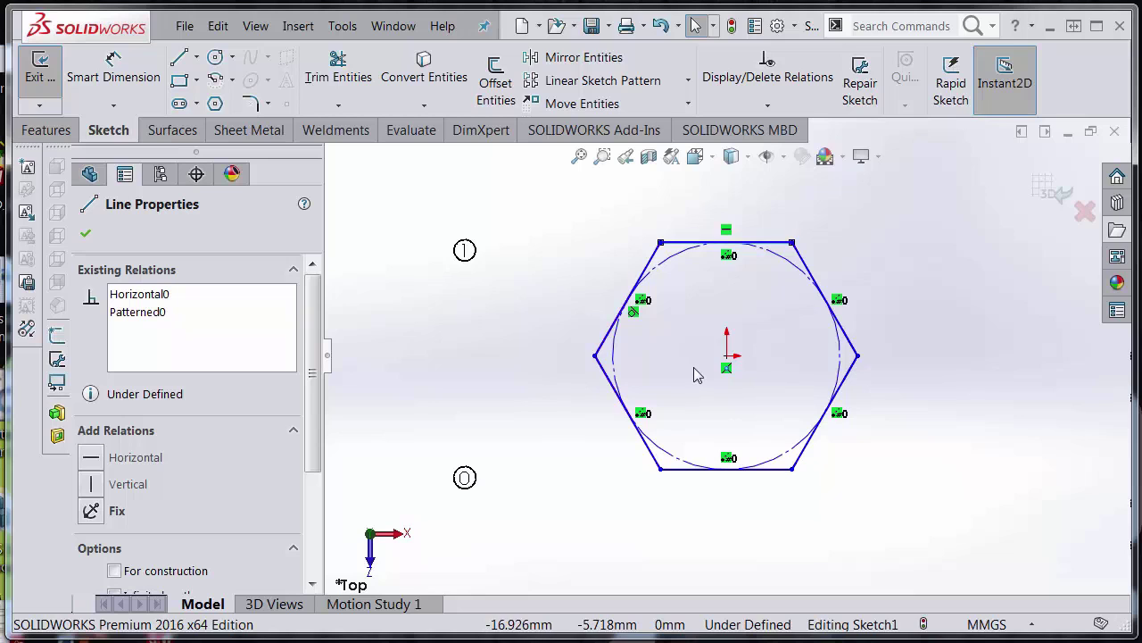
pyautogui.press('d')
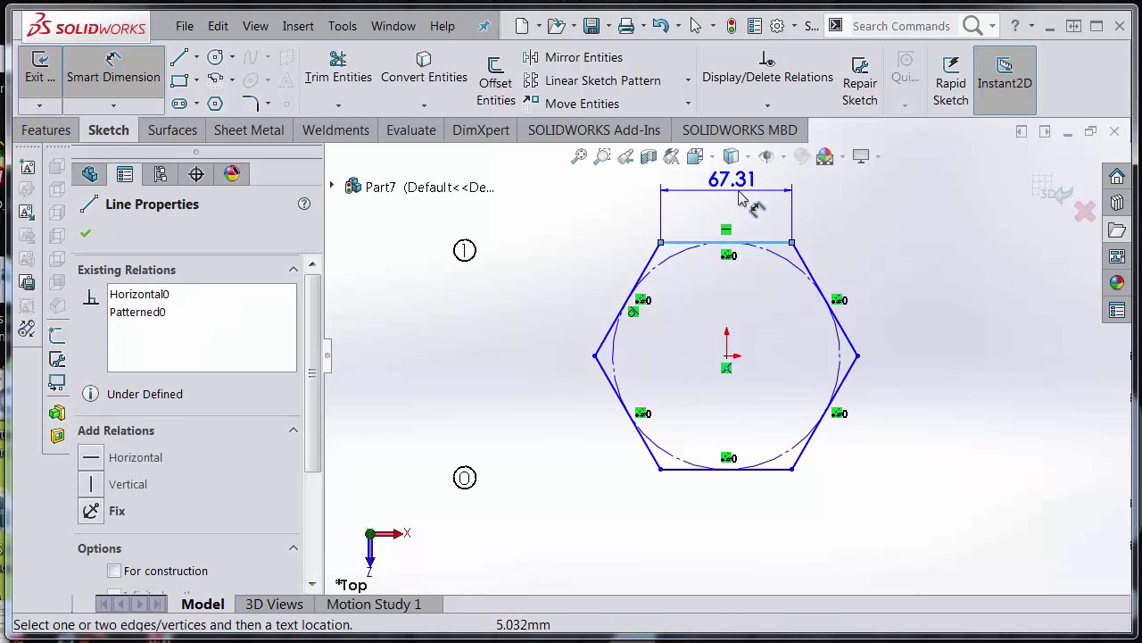
pyautogui.click(739, 199)
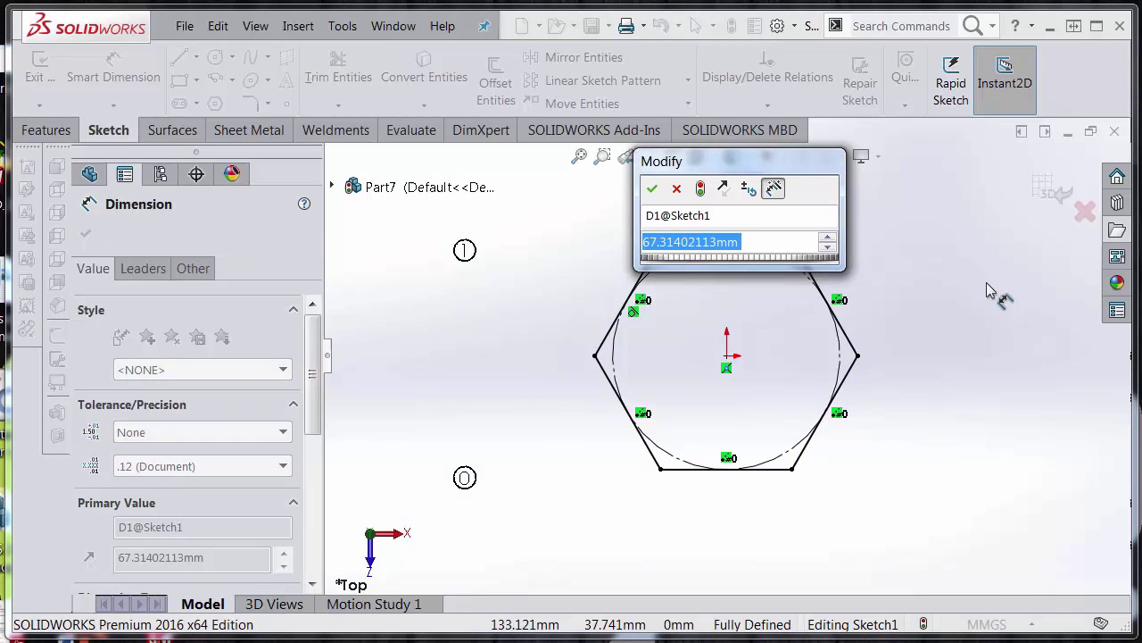
pyautogui.write('75')
pyautogui.press('Return')
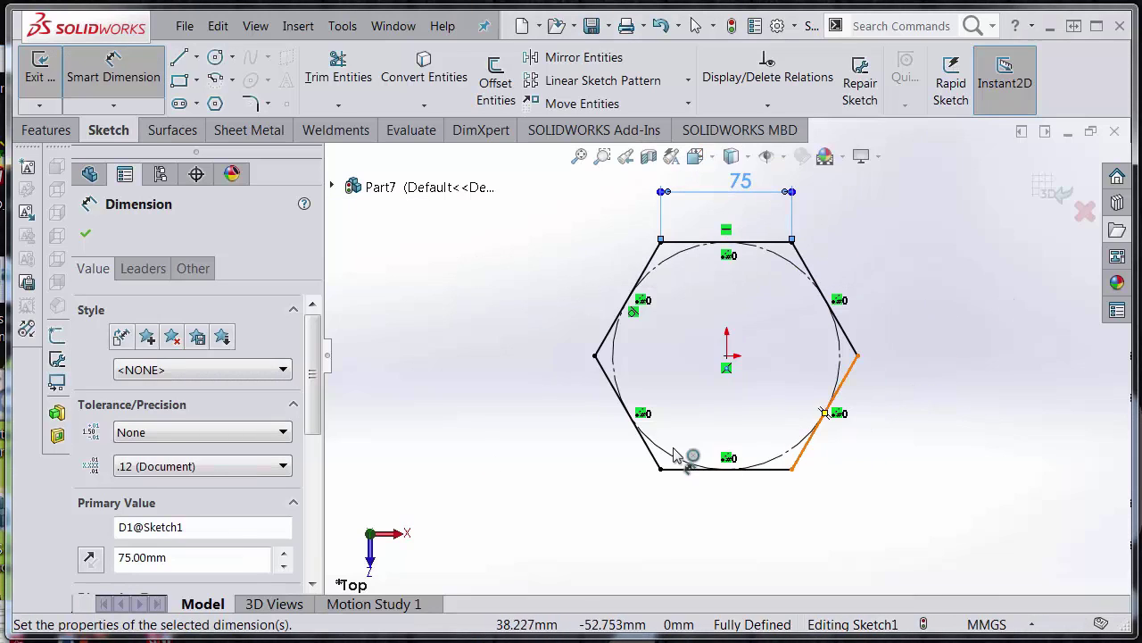
# Step: Set the grid system to 5 levels and give the first level a height of 200 mm
pyautogui.click(1043, 192)
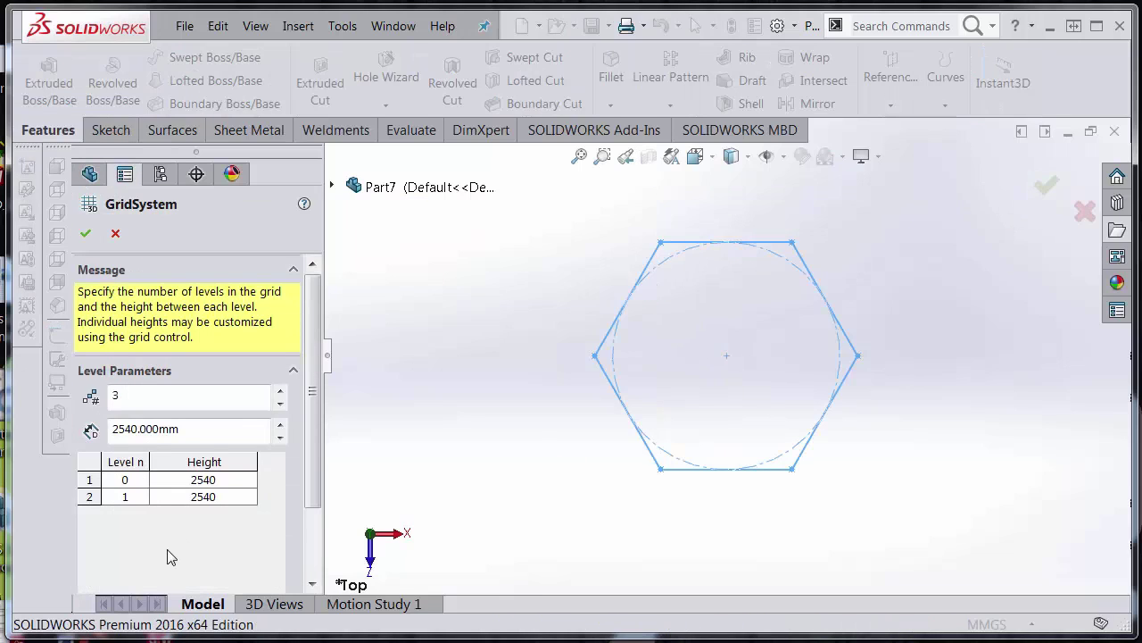
pyautogui.click(280, 394)
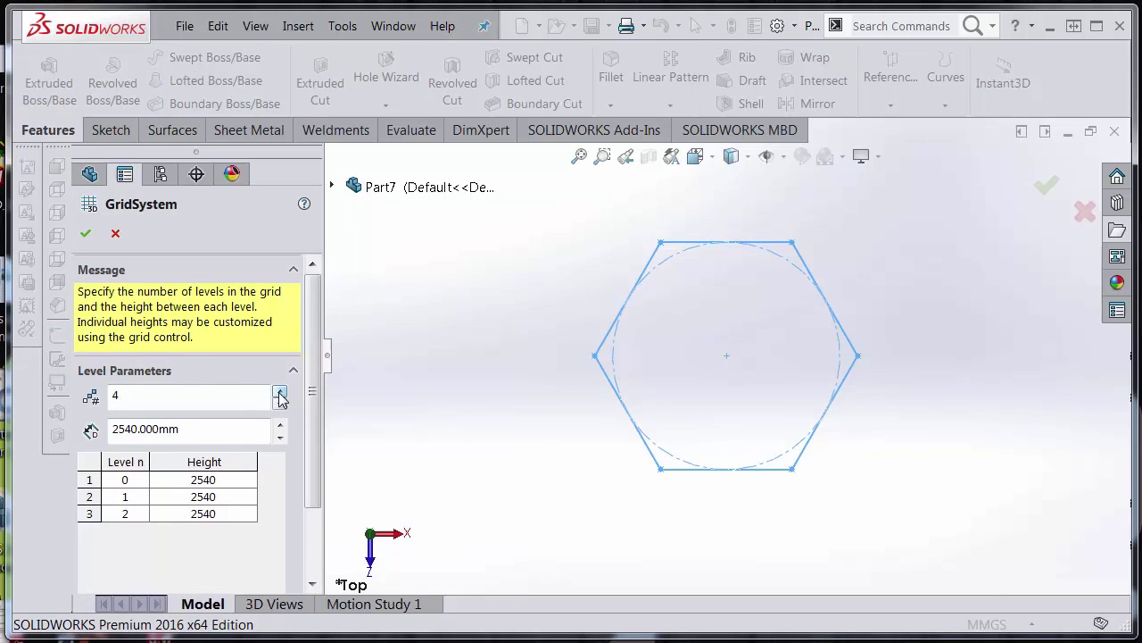
pyautogui.click(280, 393)
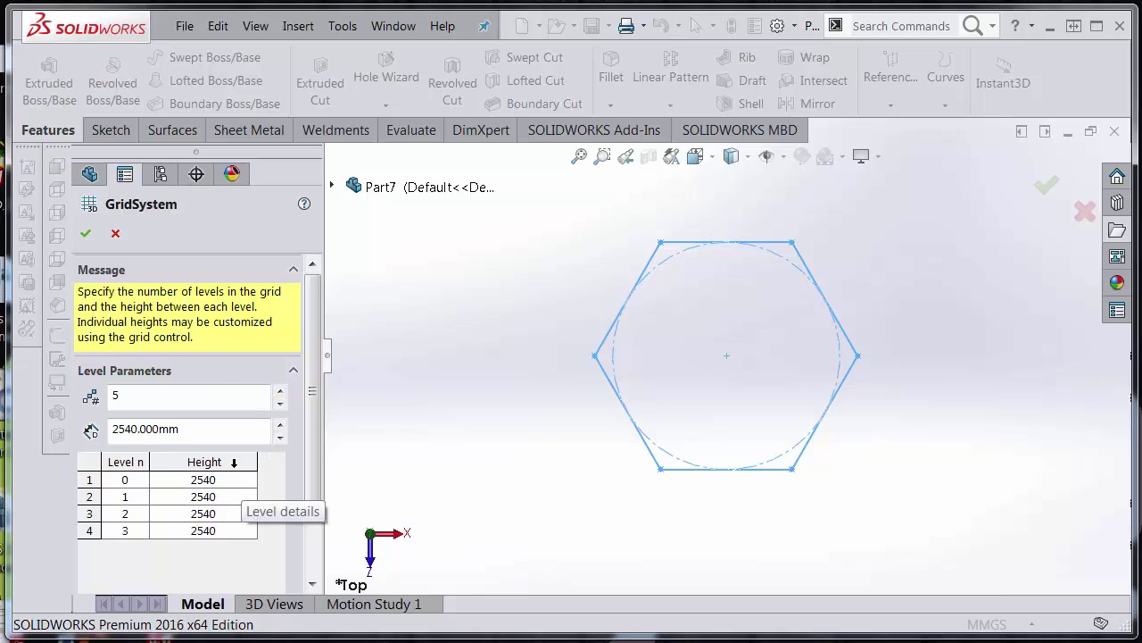
pyautogui.click(217, 482)
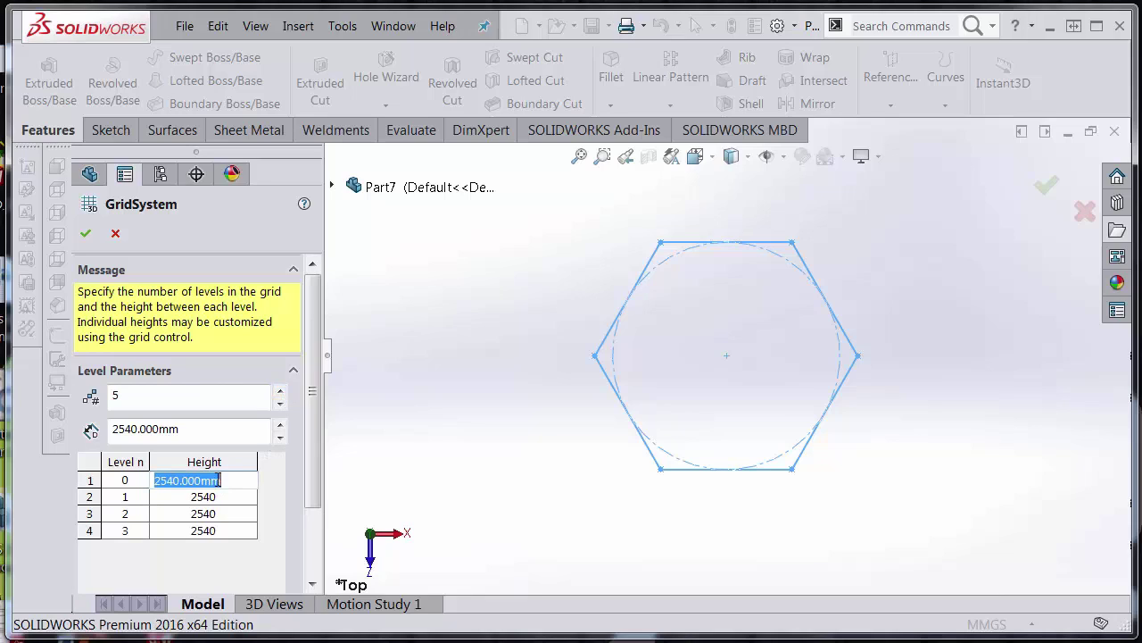
pyautogui.write('200')
pyautogui.press('Return')
# Step: Enter level heights 400, 600 and 800 mm and create GridSystem1
pyautogui.click(211, 498)
pyautogui.click(213, 497)
pyautogui.write('400')
pyautogui.click(225, 516)
pyautogui.click(228, 514)
pyautogui.write('60')
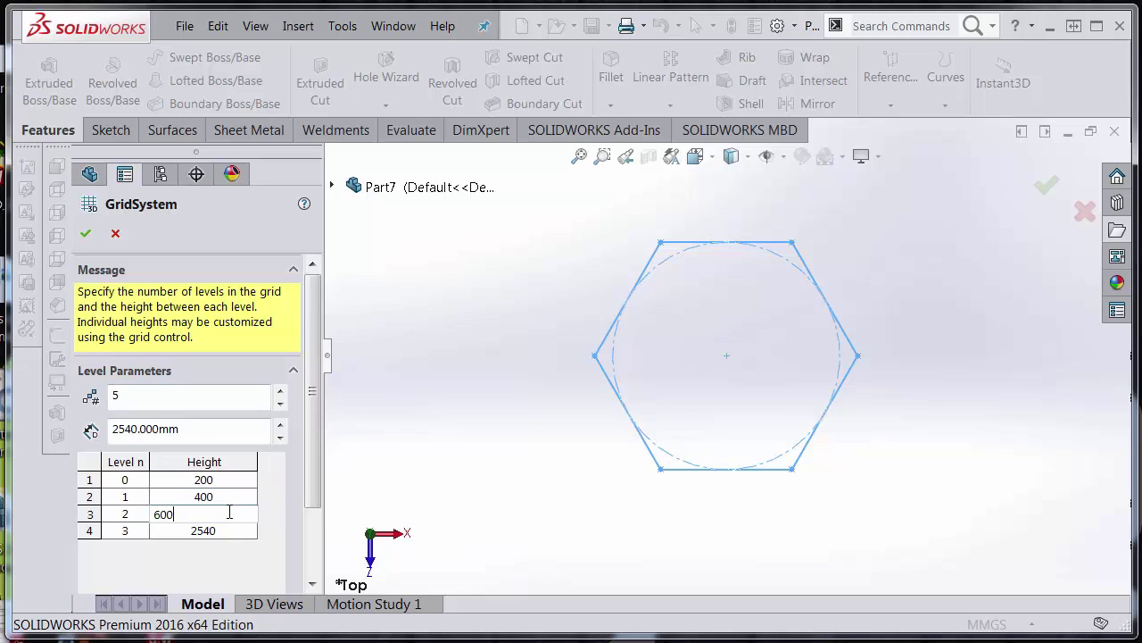
pyautogui.doubleClick(218, 531)
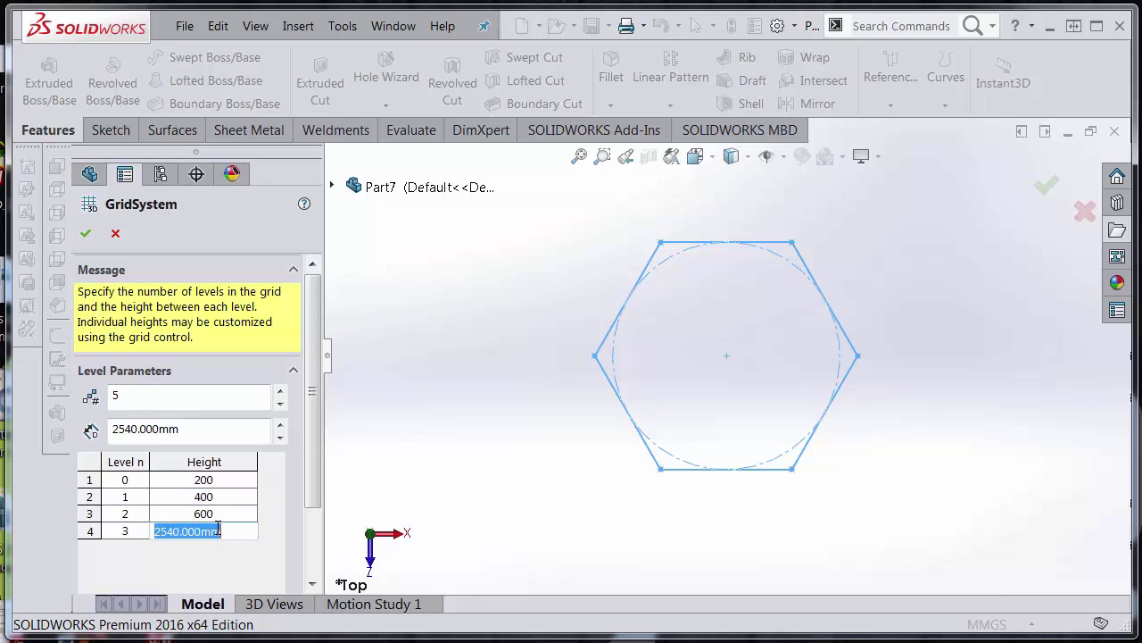
pyautogui.write('800')
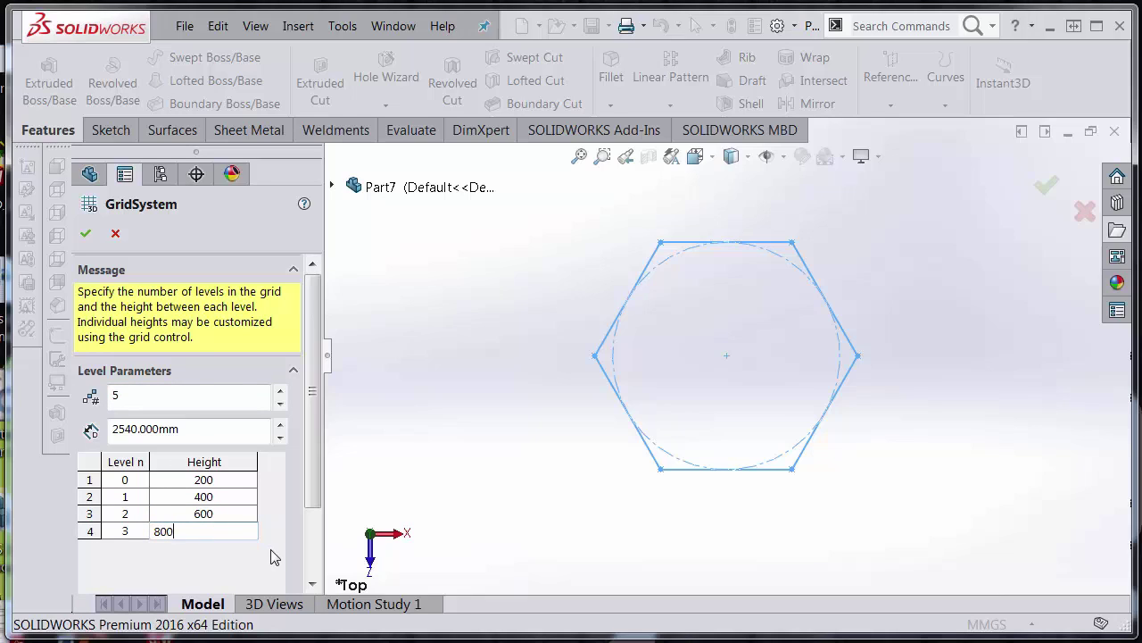
pyautogui.click(86, 233)
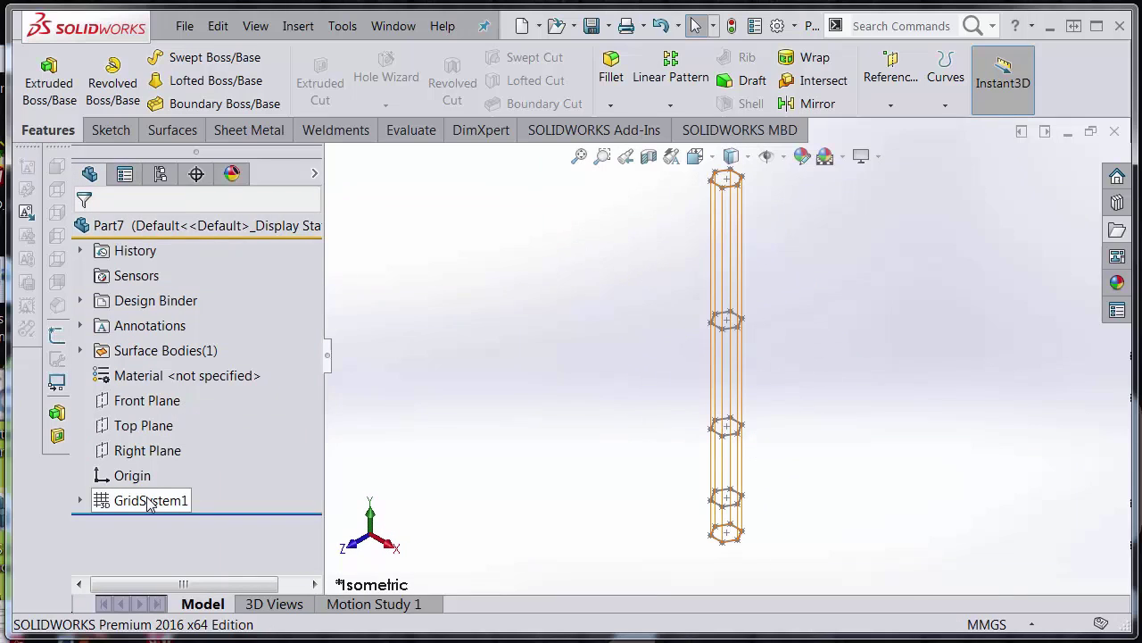
pyautogui.moveTo(149, 504)
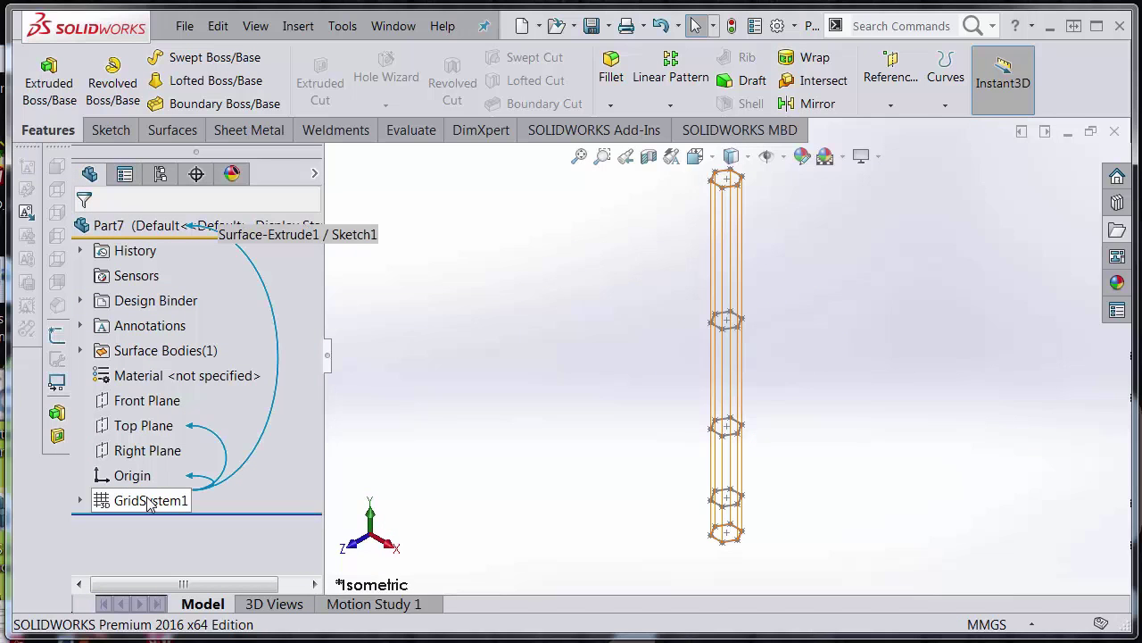
pyautogui.click(79, 500)
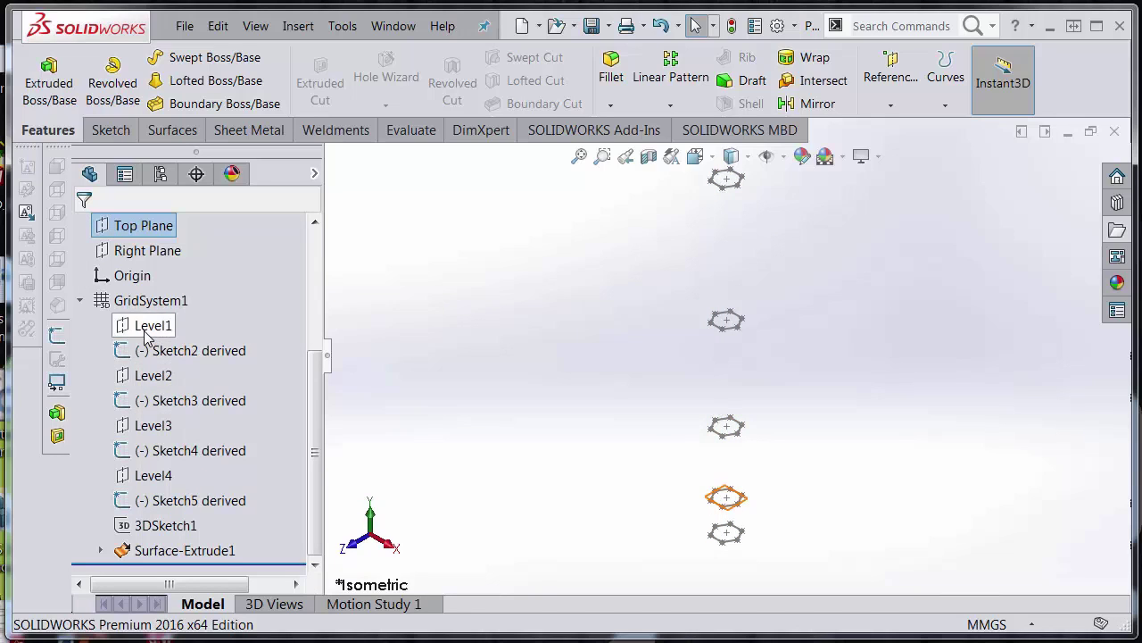
pyautogui.moveTo(145, 334)
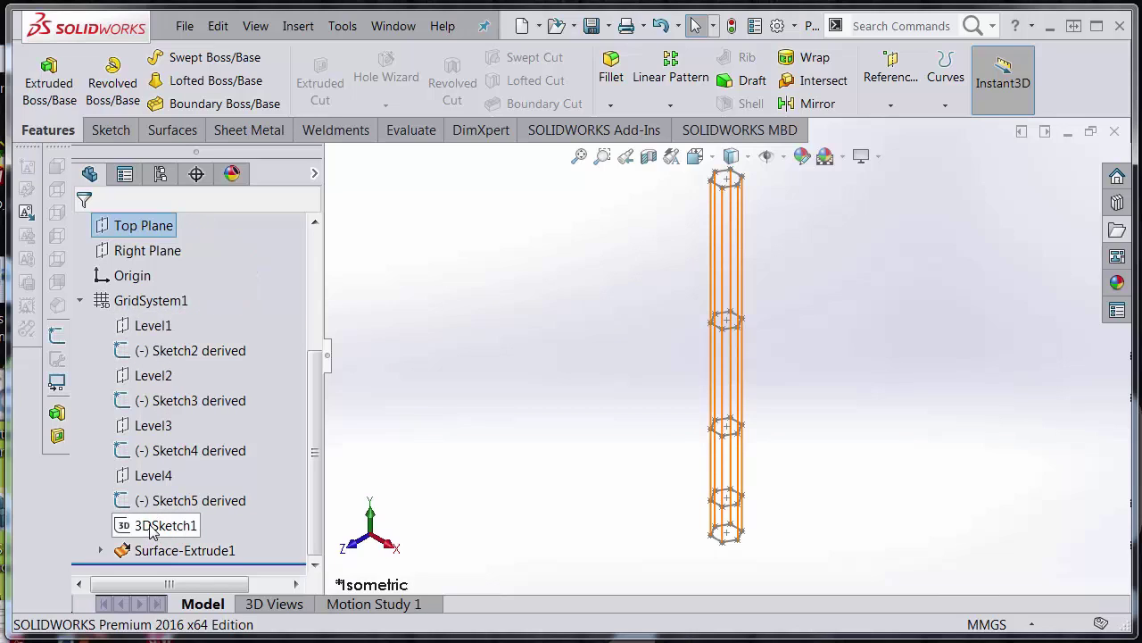
pyautogui.moveTo(152, 529)
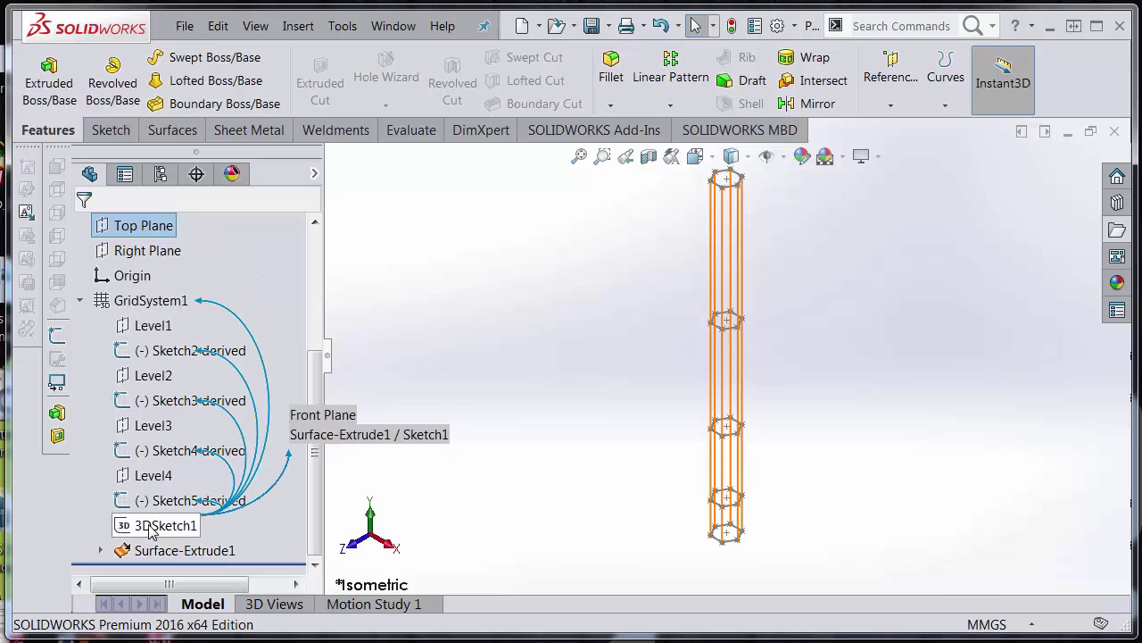
pyautogui.click(100, 550)
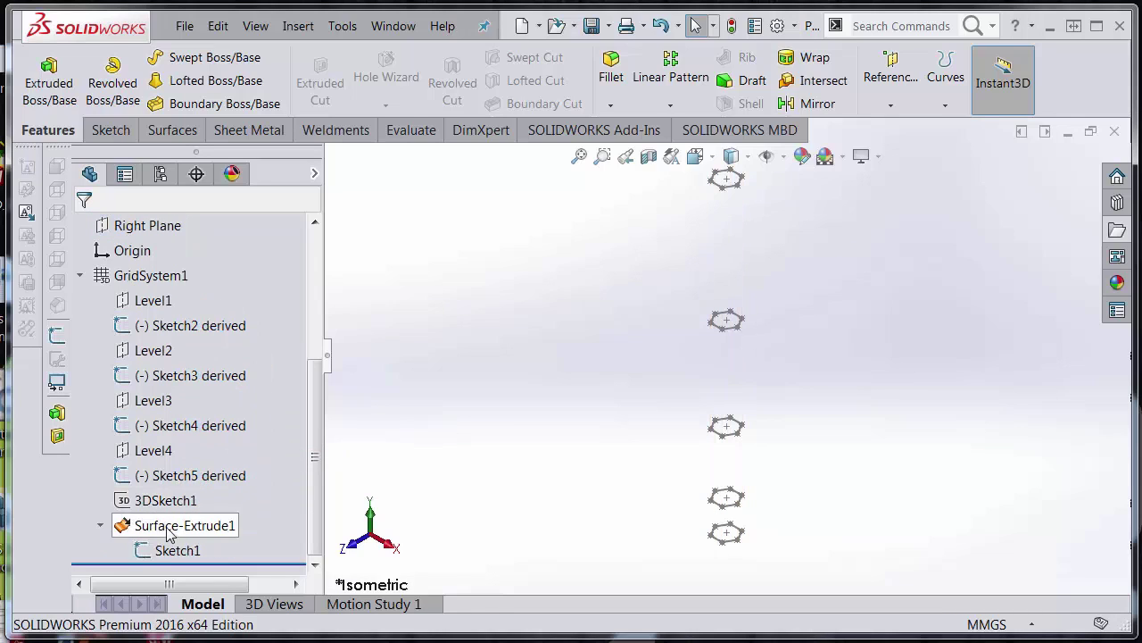
pyautogui.click(147, 549)
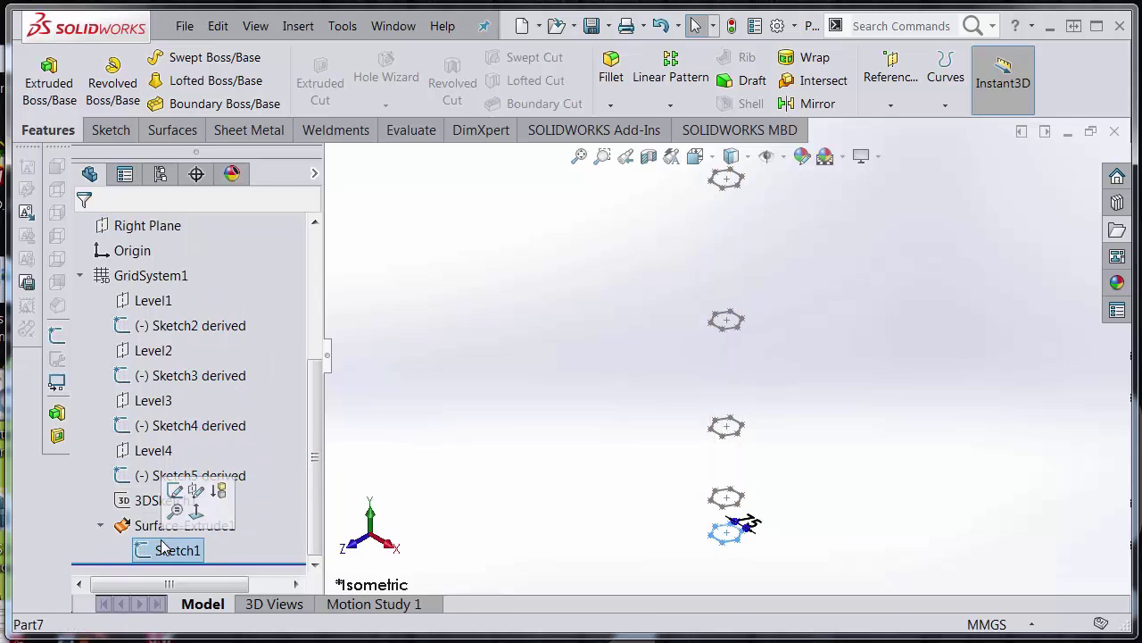
pyautogui.click(101, 526)
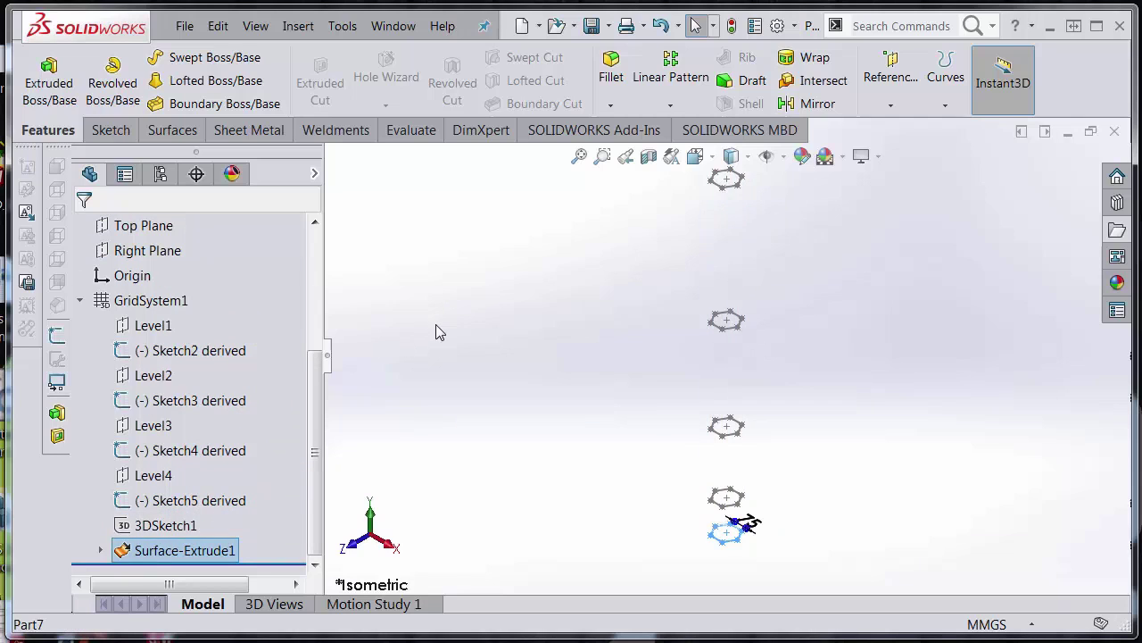
# Step: Build Curve1 through one vertex per hexagon level, bottom to top, replacing a wrong third-level pick
pyautogui.click(81, 300)
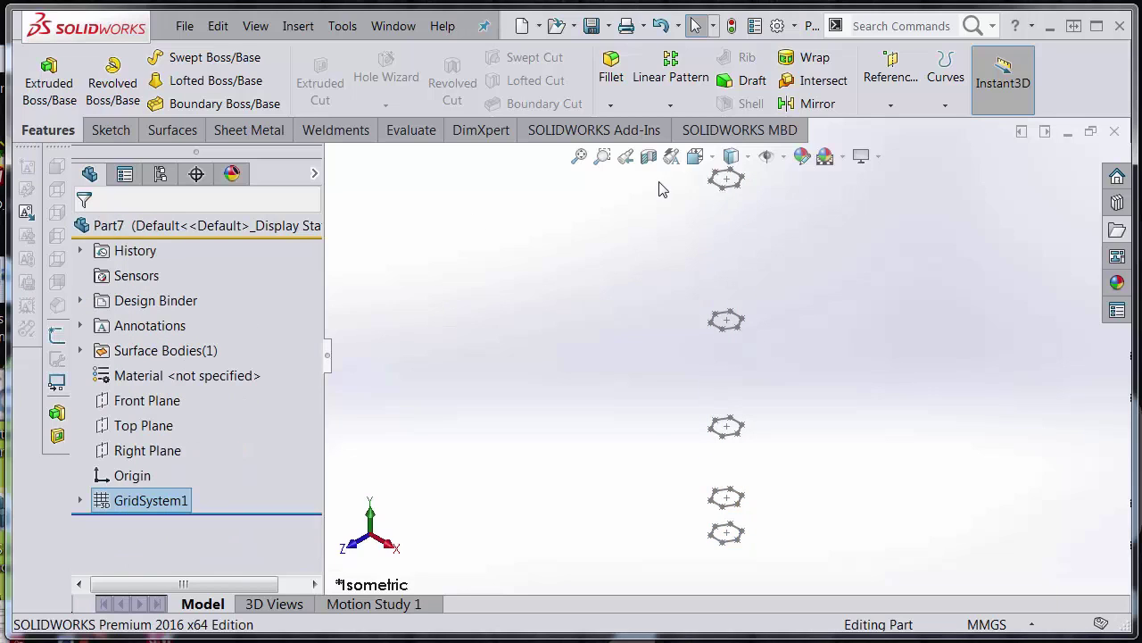
pyautogui.click(936, 85)
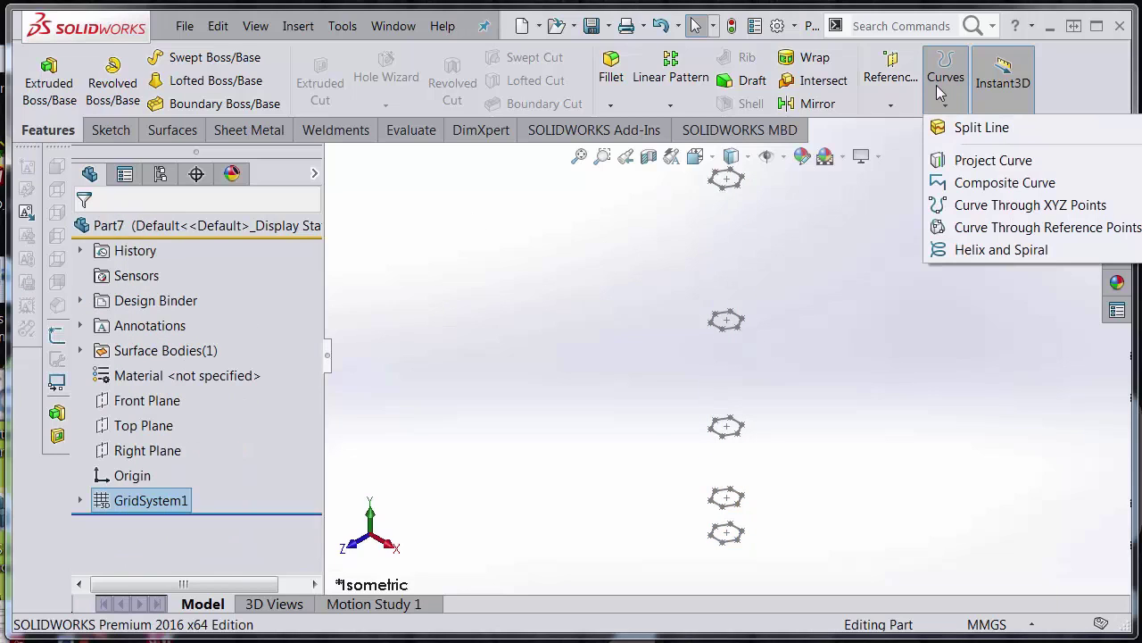
pyautogui.click(998, 229)
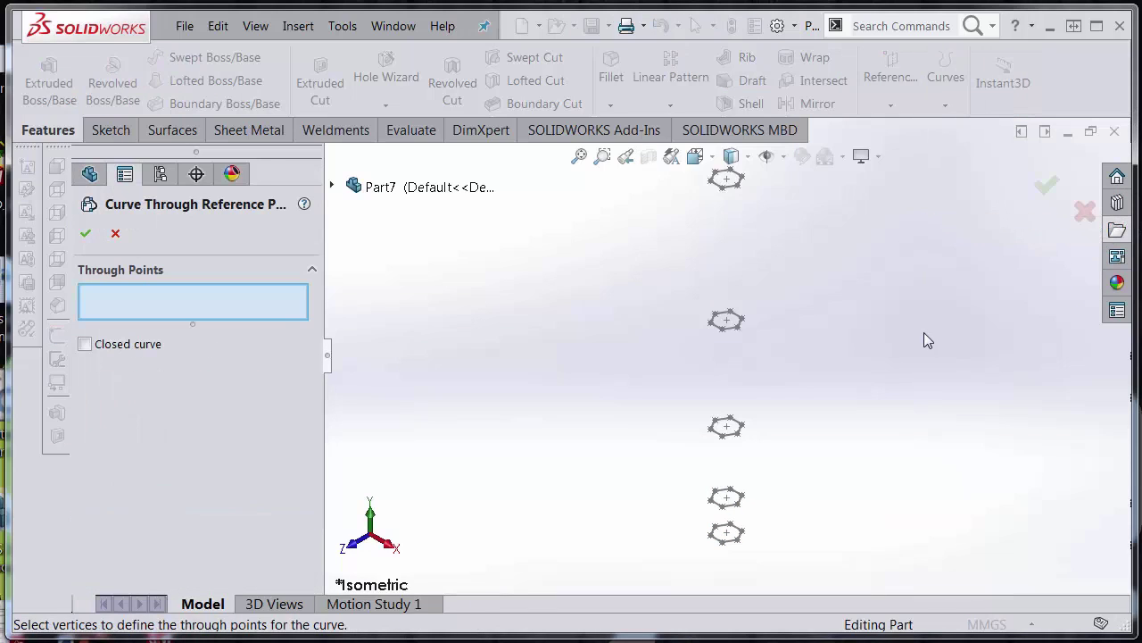
pyautogui.click(743, 541)
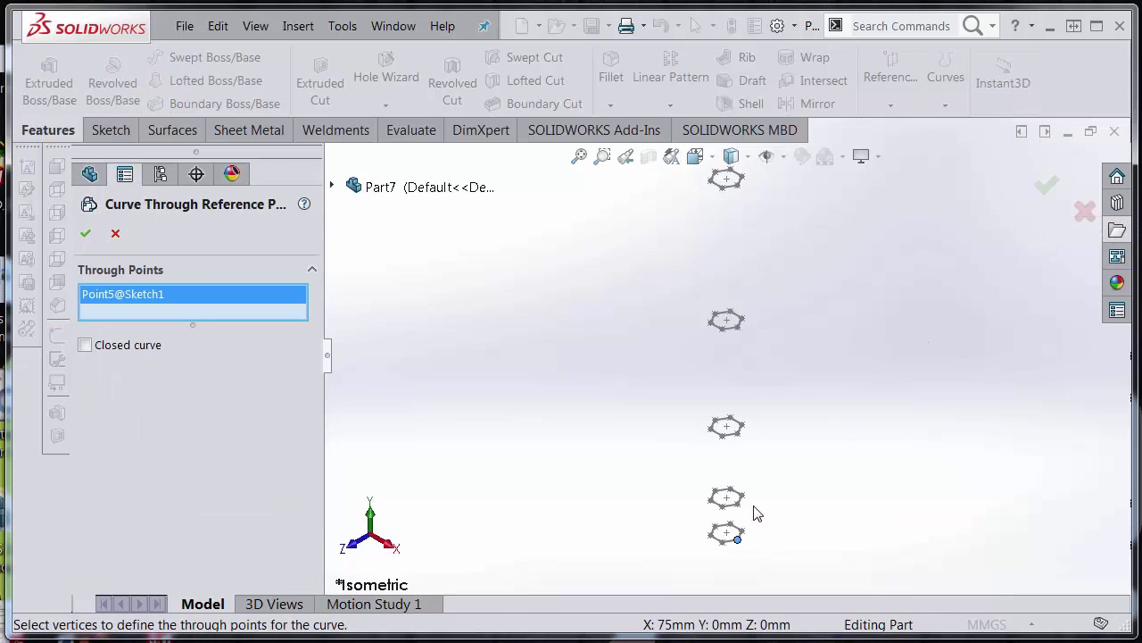
pyautogui.click(730, 490)
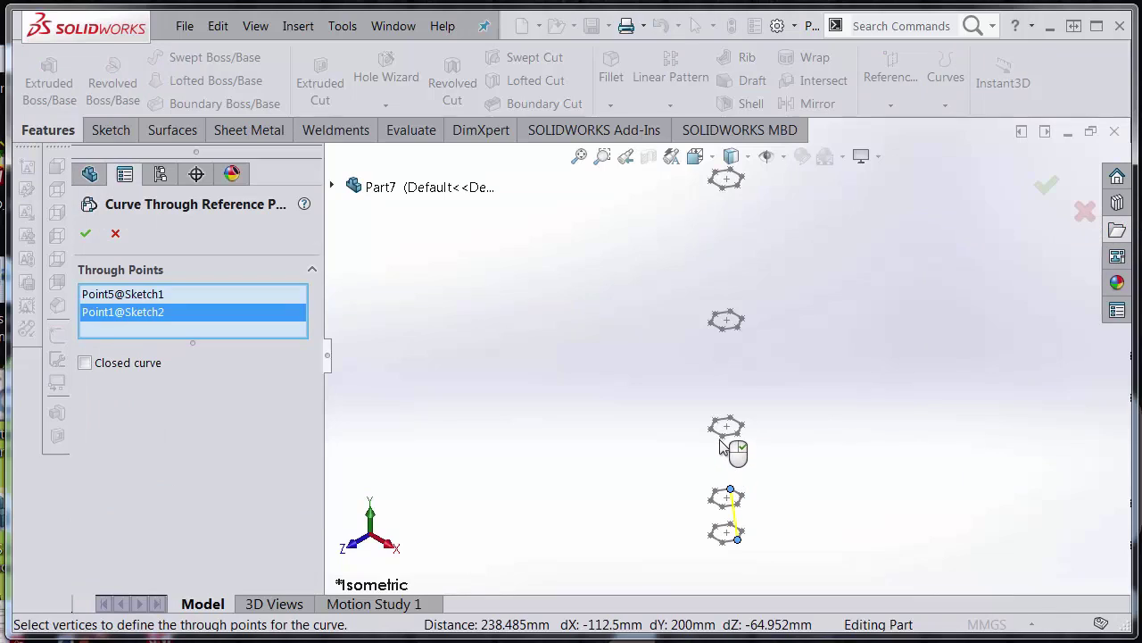
pyautogui.click(723, 435)
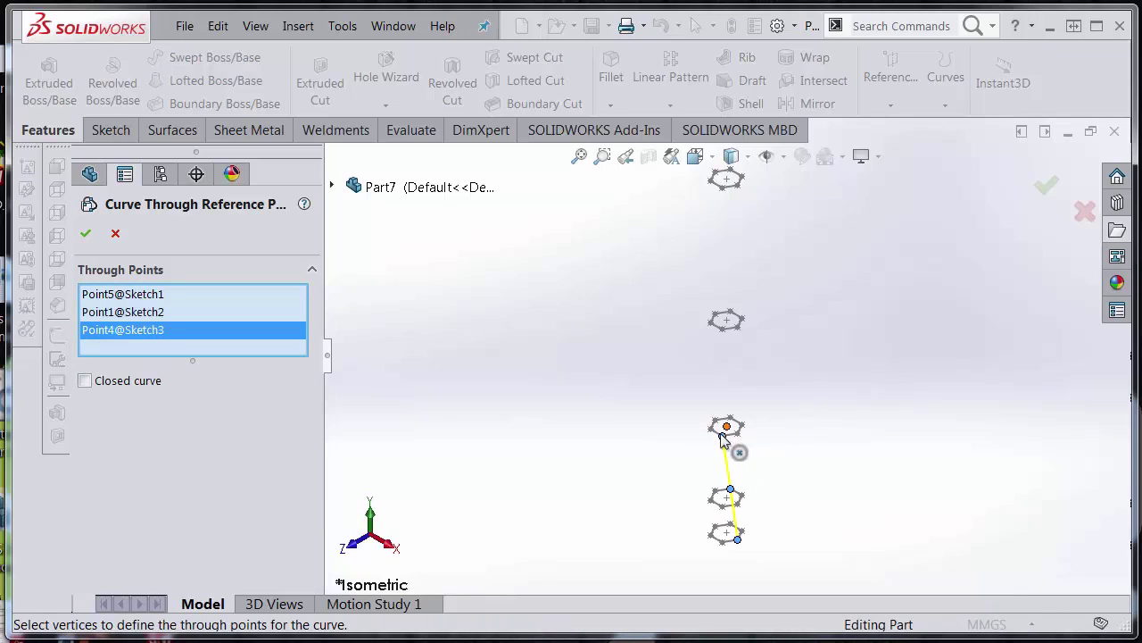
pyautogui.press('Delete')
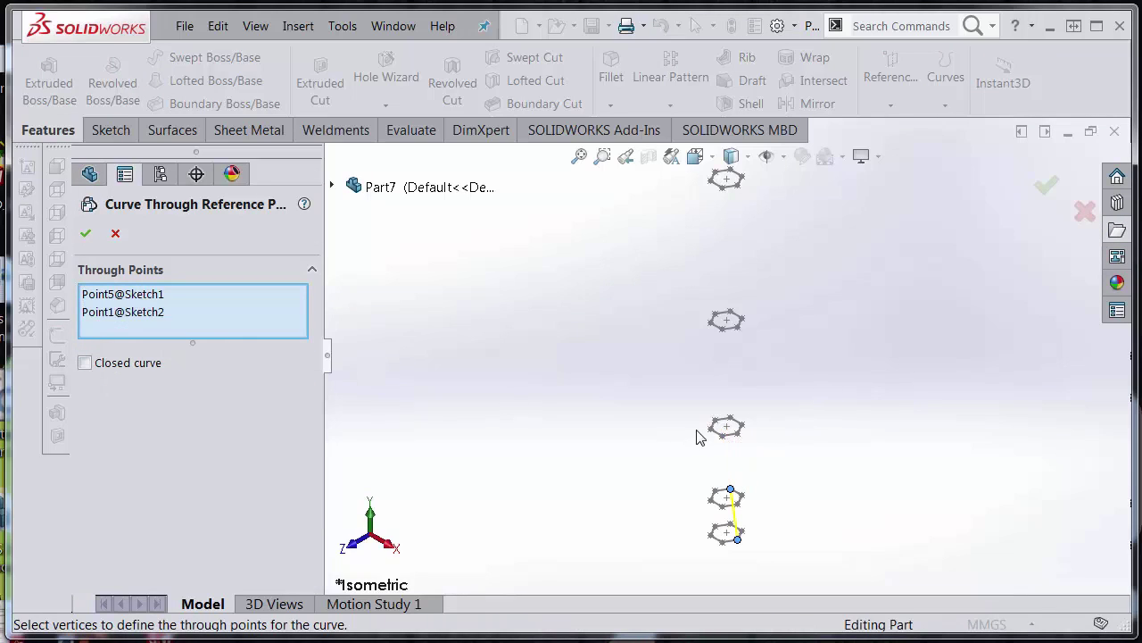
pyautogui.click(712, 430)
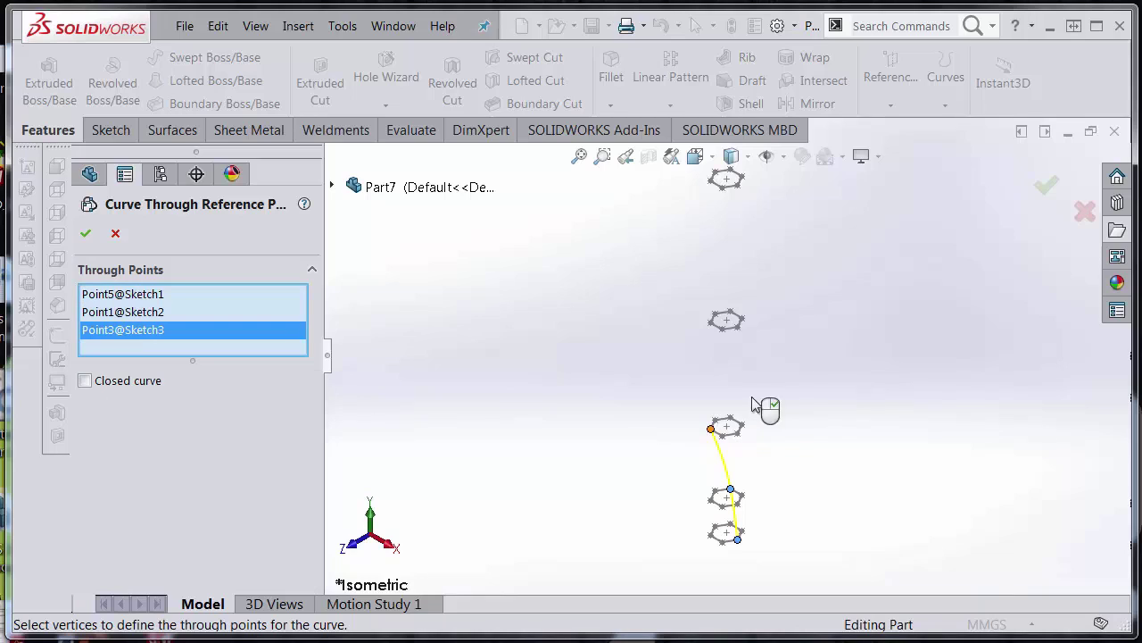
pyautogui.click(738, 330)
pyautogui.click(716, 174)
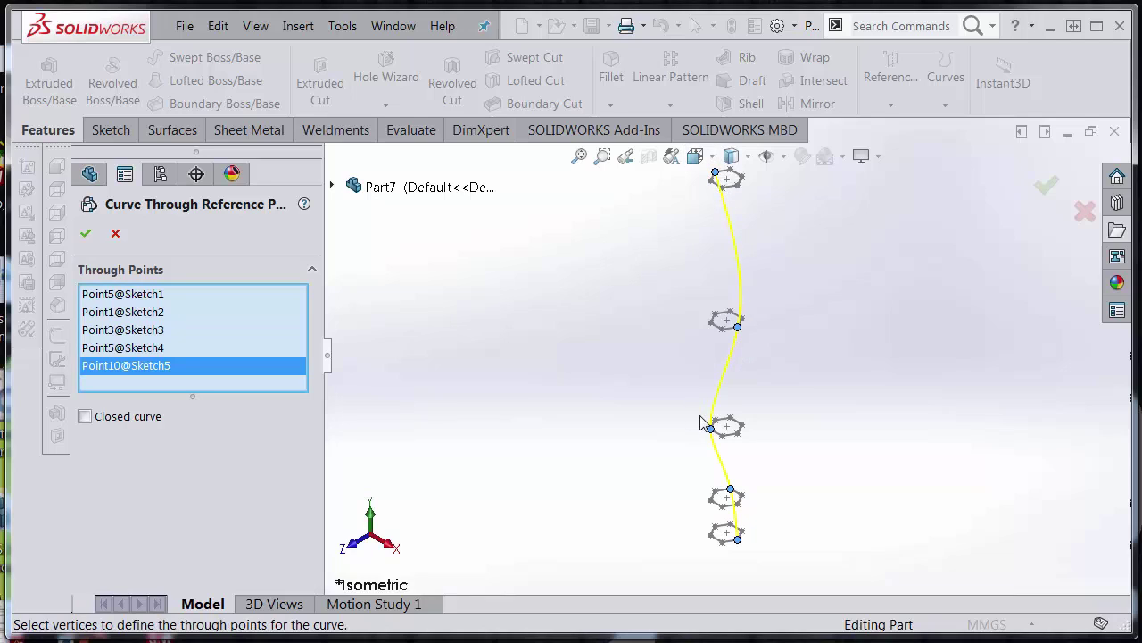
pyautogui.click(1045, 191)
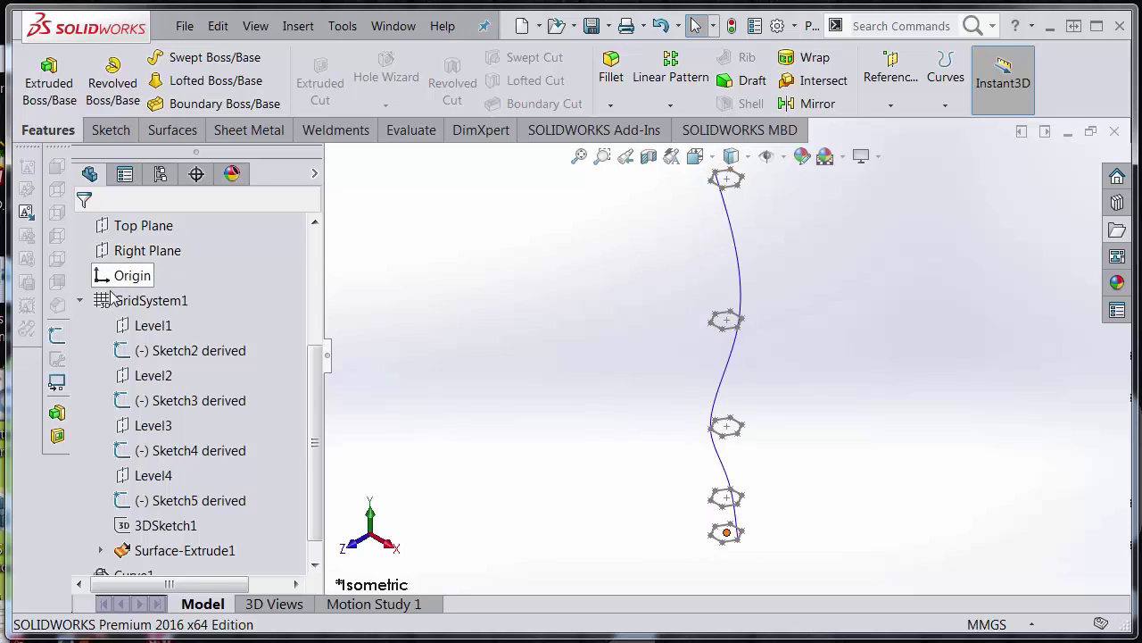
# Step: Sweep a 50 mm diameter circular profile along Curve1 to create the Sweep1 tube
pyautogui.click(81, 300)
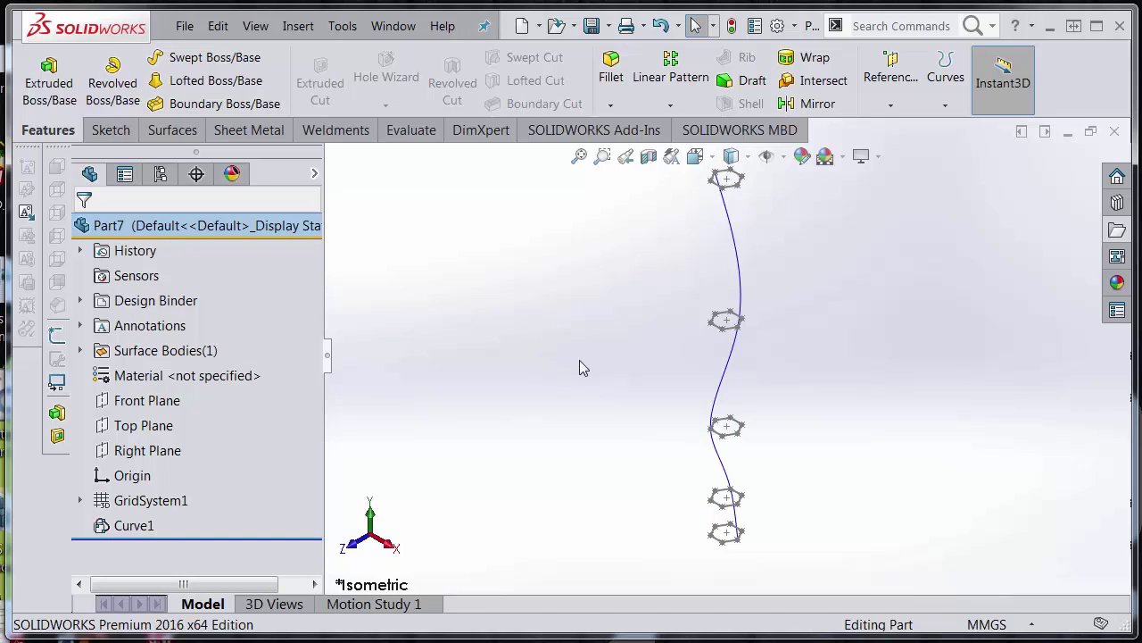
pyautogui.click(202, 64)
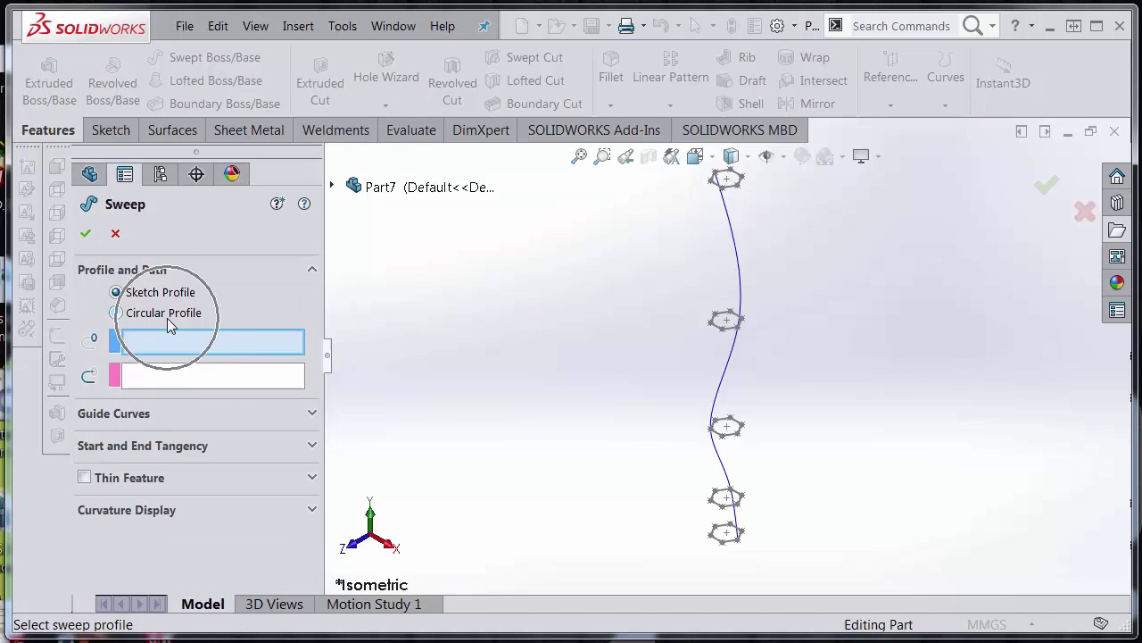
pyautogui.click(168, 317)
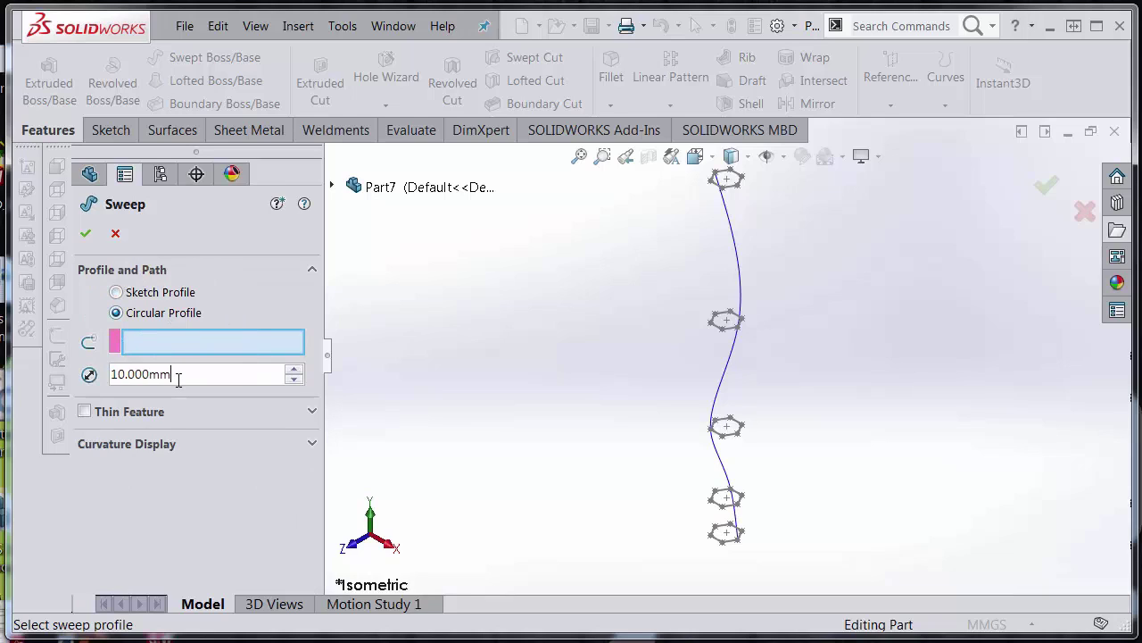
pyautogui.moveTo(179, 379); pyautogui.dragTo(45, 375)
pyautogui.write('50')
pyautogui.press('Return')
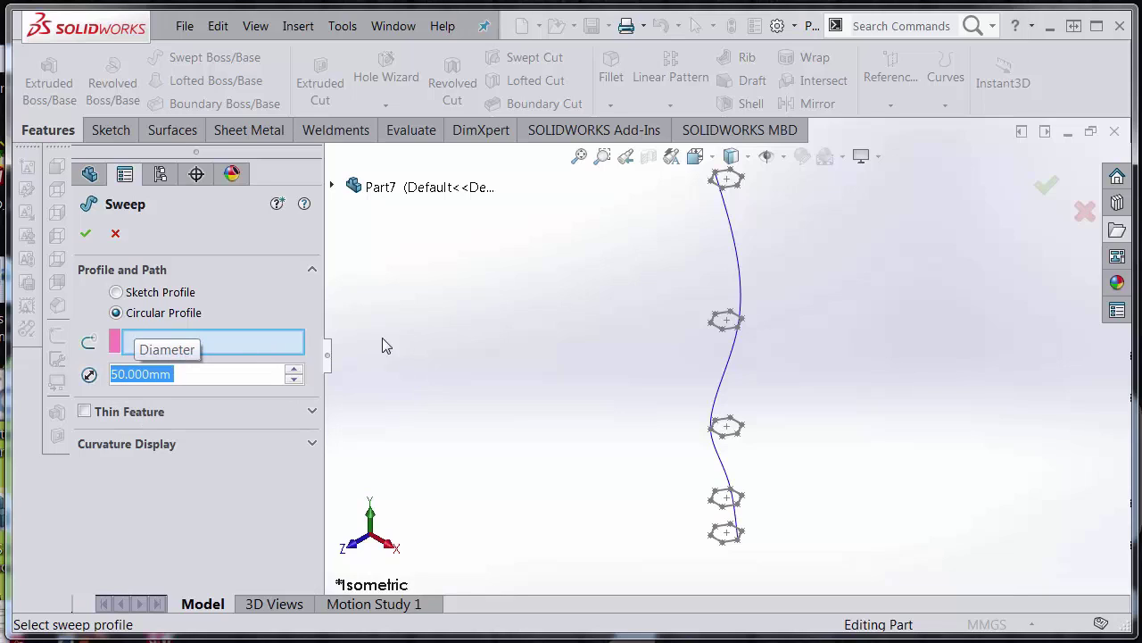
pyautogui.click(739, 266)
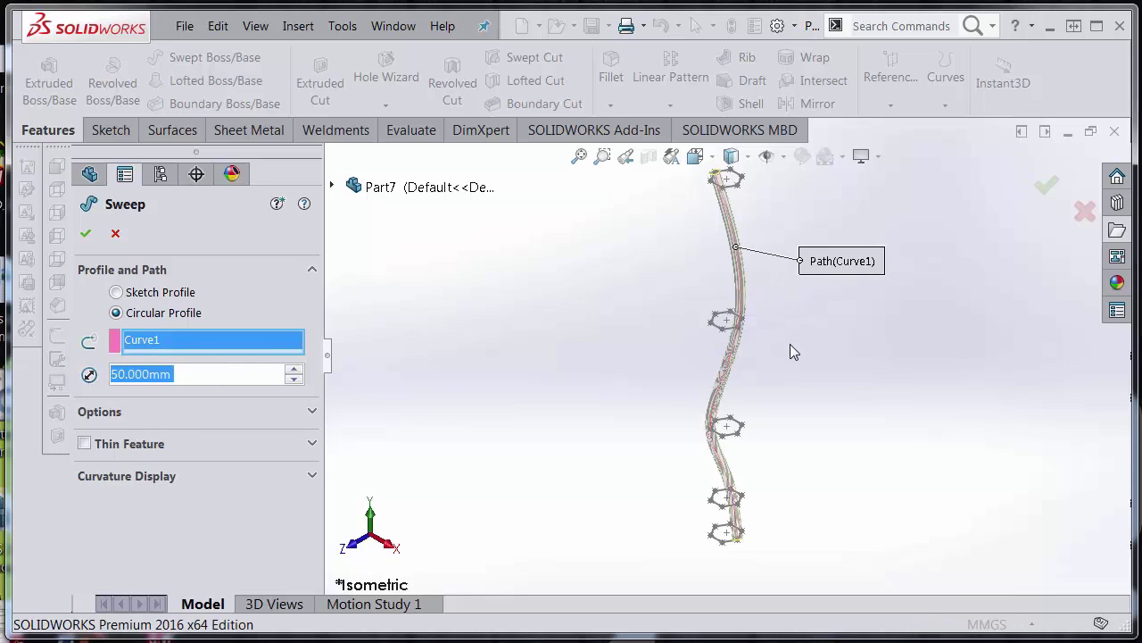
pyautogui.click(1046, 185)
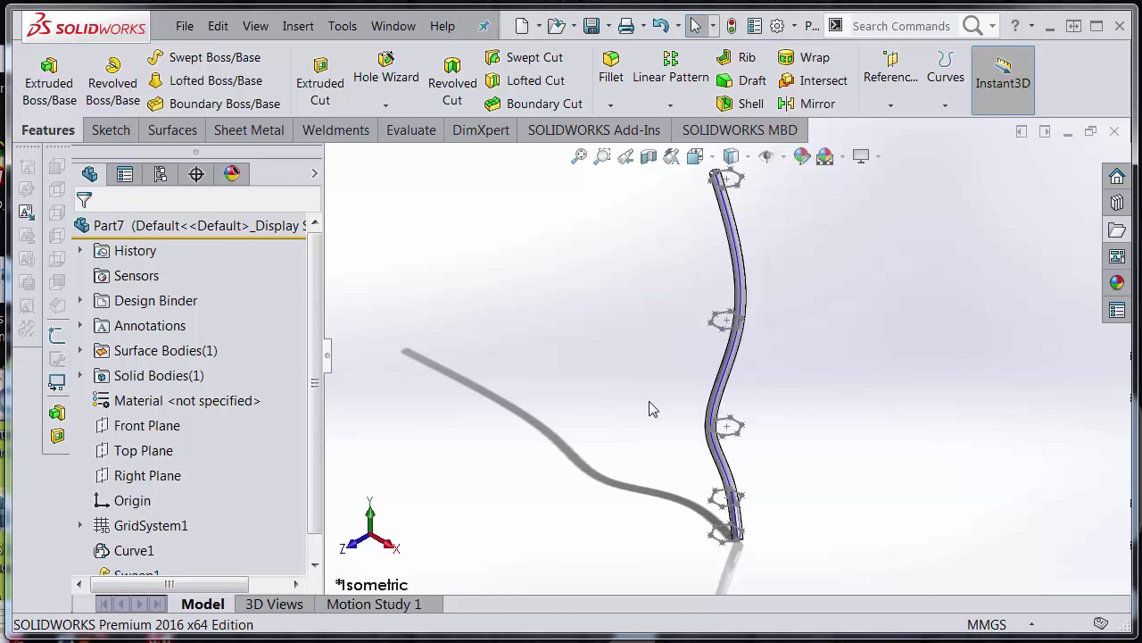
# Step: Hide the derived hexagon sketches Sketch2 to Sketch5 and the base Sketch1
pyautogui.click(314, 172)
pyautogui.click(143, 450)
pyautogui.click(80, 525)
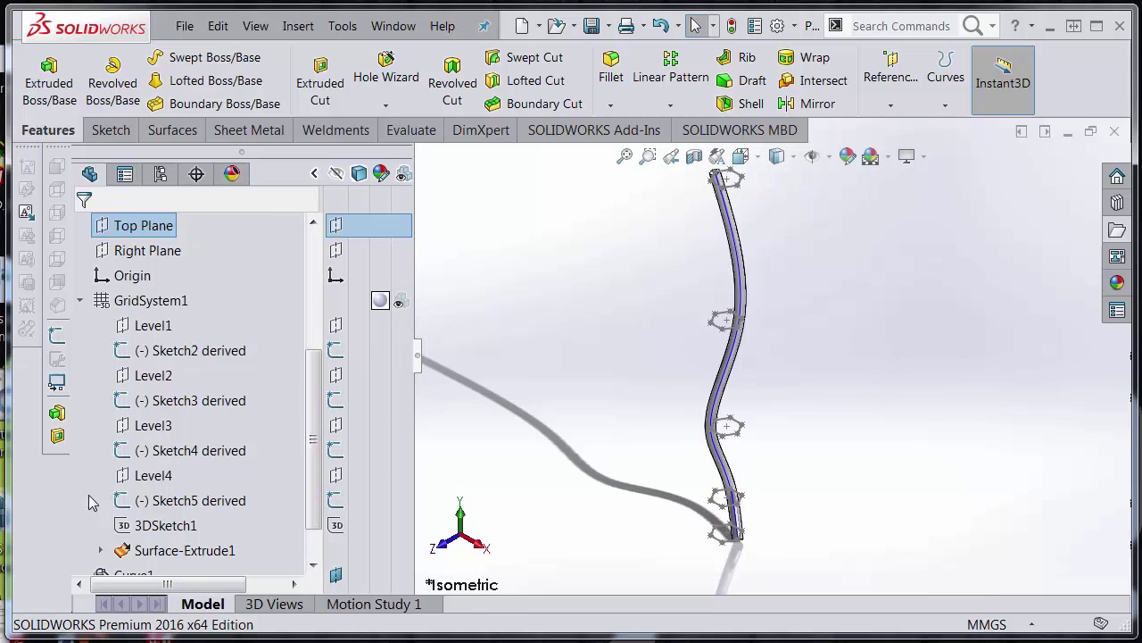
pyautogui.click(335, 352)
pyautogui.click(335, 400)
pyautogui.click(336, 450)
pyautogui.click(336, 500)
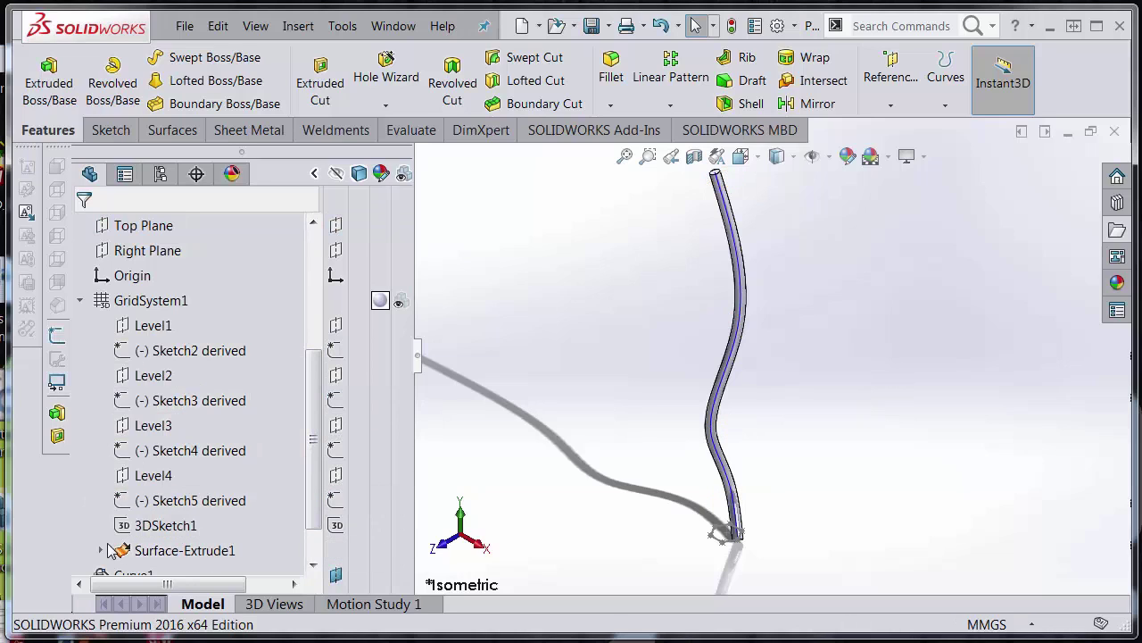
pyautogui.click(100, 549)
pyautogui.click(336, 575)
pyautogui.scroll(-1, 331, 535)
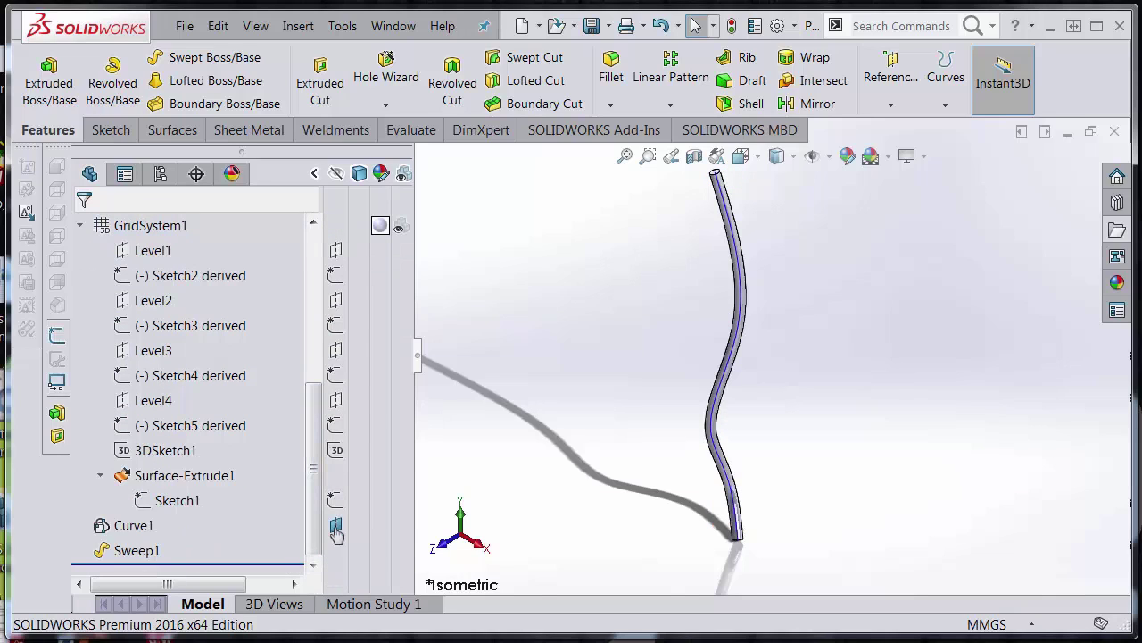
pyautogui.click(80, 225)
# Step: Orbit around the tube to inspect it, then return to the isometric view
pyautogui.moveTo(777, 392); pyautogui.dragTo(783, 467, button='middle')
pyautogui.scroll(-3, 746, 393)
pyautogui.moveTo(743, 385); pyautogui.dragTo(760, 322, button='middle')
pyautogui.hotkey('ctrl', '7')
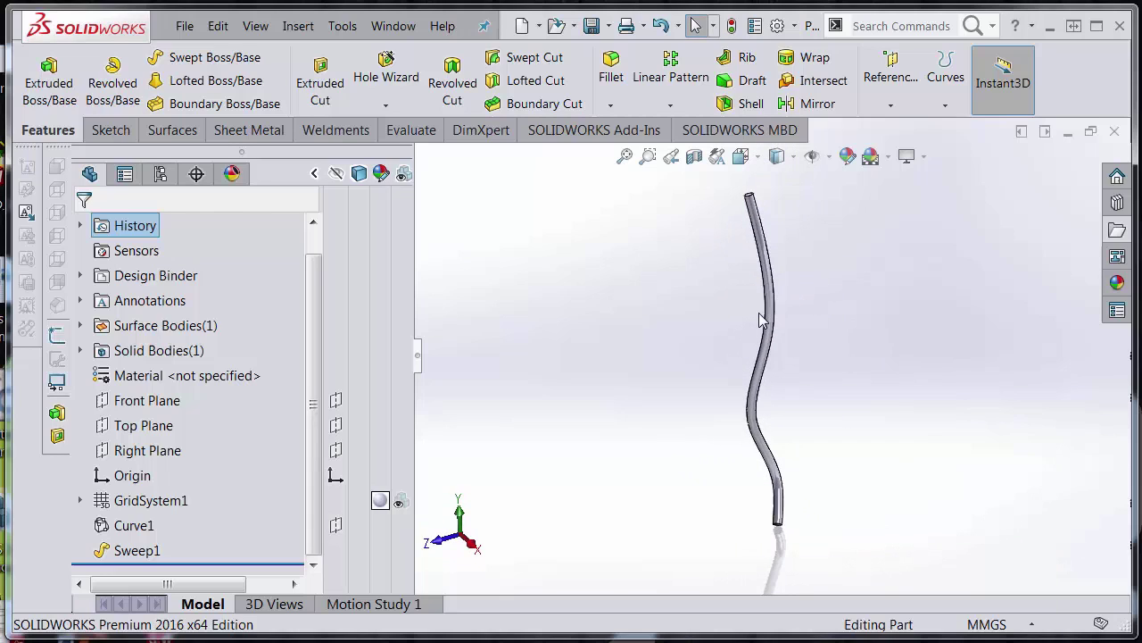